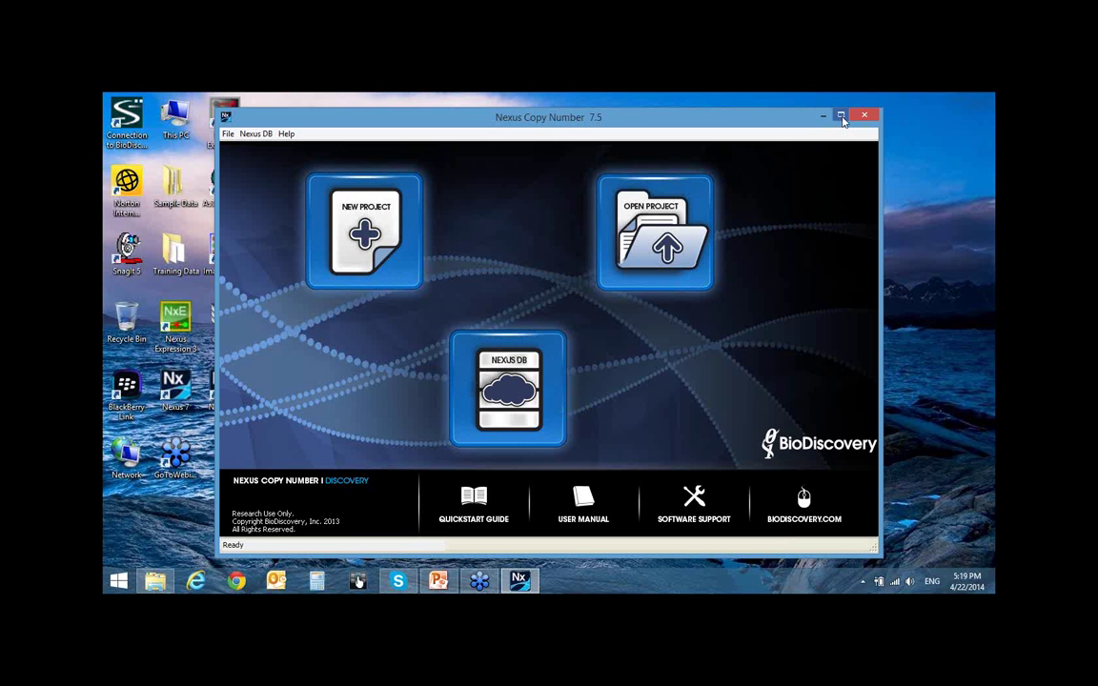
- Start a new project named "Axiom Project" and set its location to the Desktop folder
left_click(841, 116)
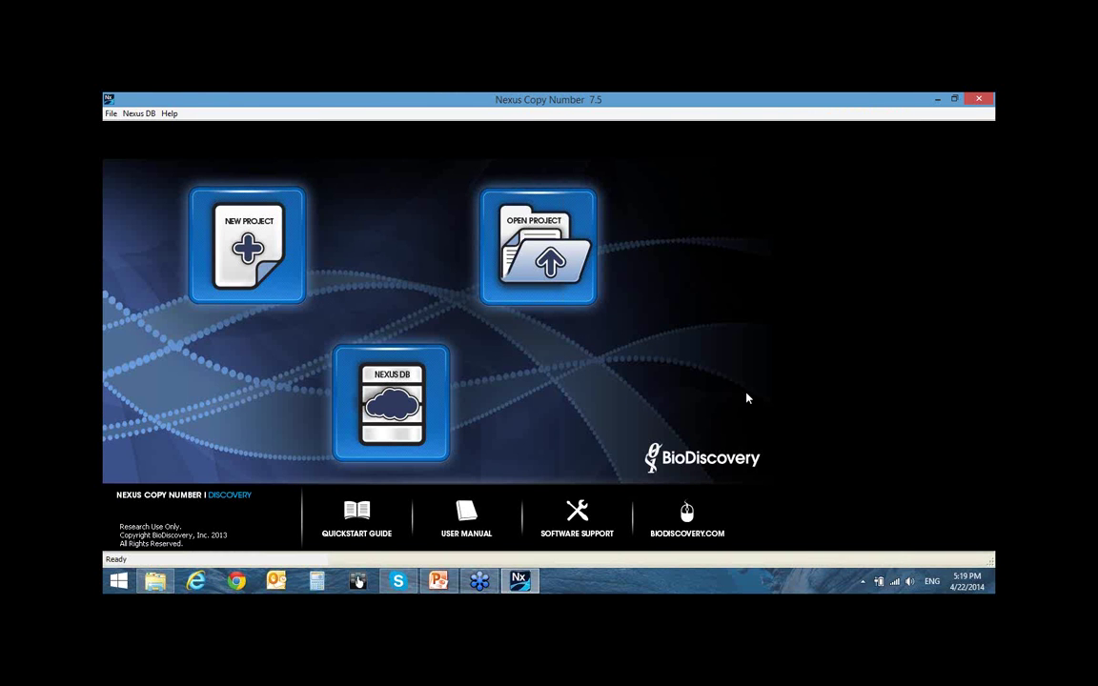
left_click(256, 262)
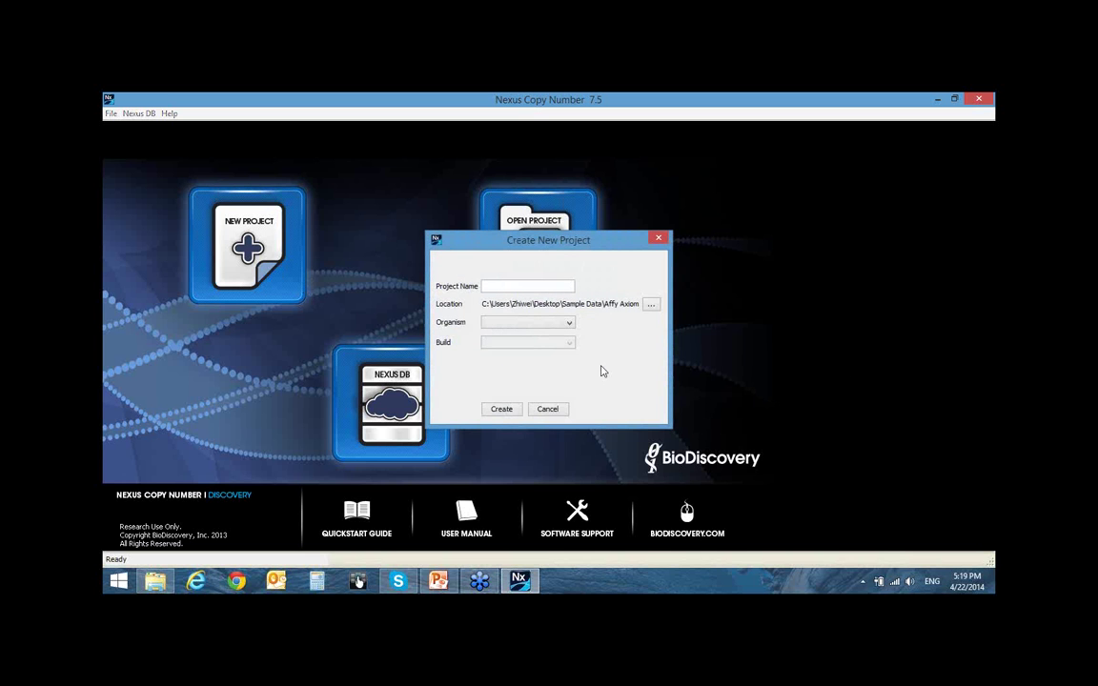
type("Axiom Project")
left_click(652, 307)
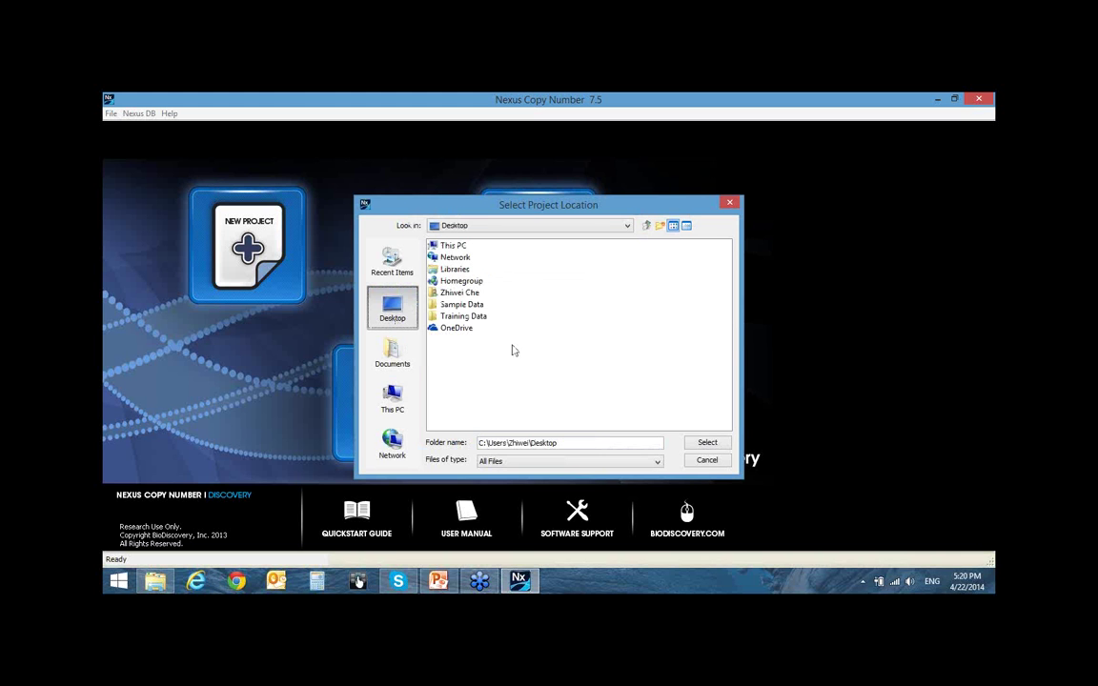
left_click(705, 444)
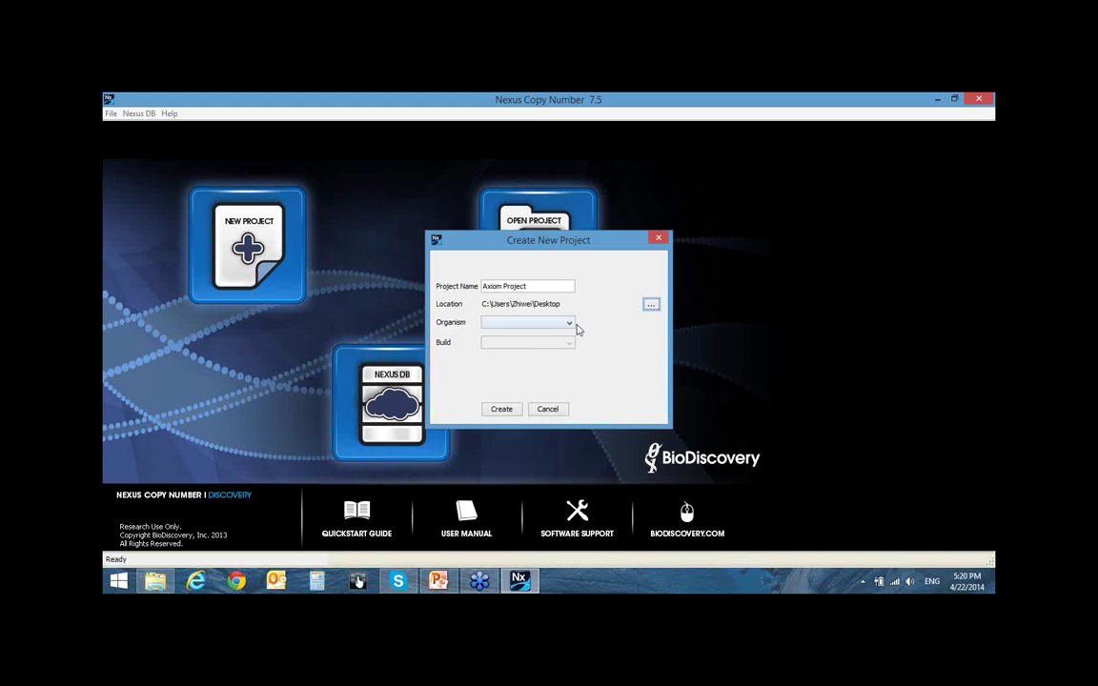
- Set the new project's organism to Human
left_click(571, 324)
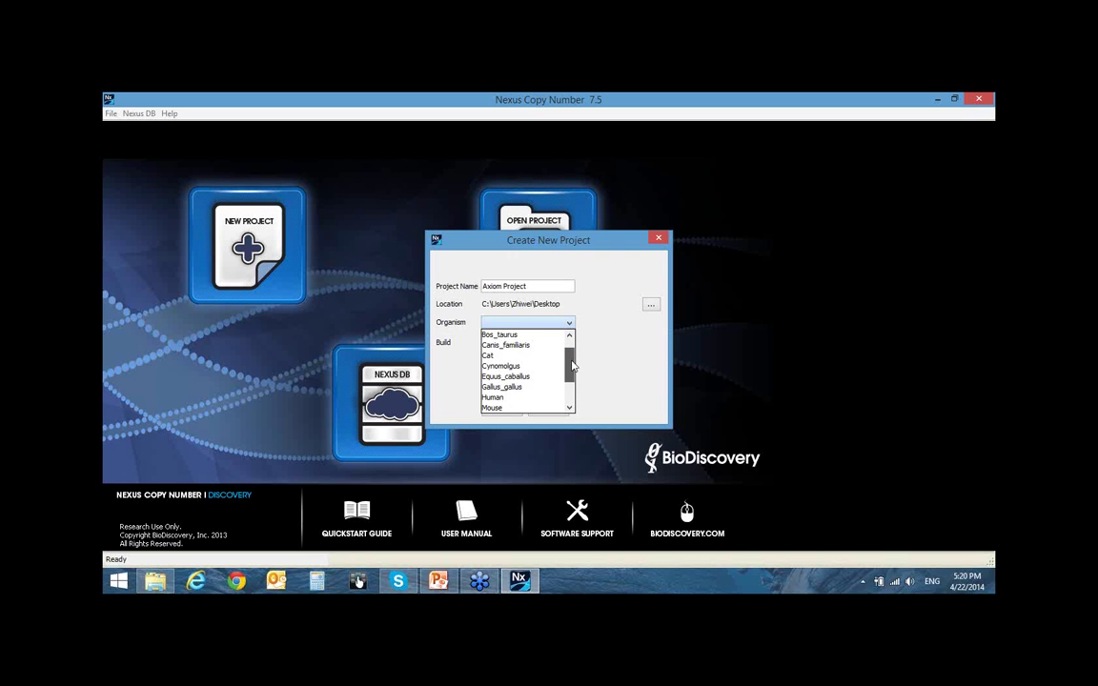
left_click_drag(571, 355, 571, 390)
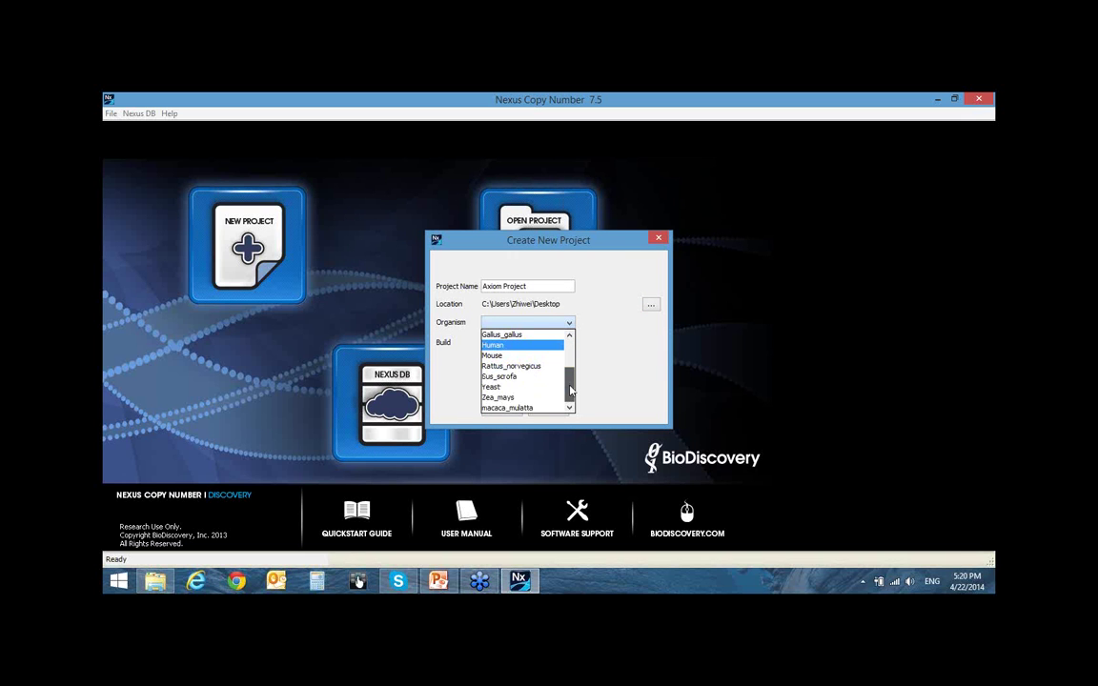
key("Down")
key("Down")
key("Down")
key("Down")
key("Down")
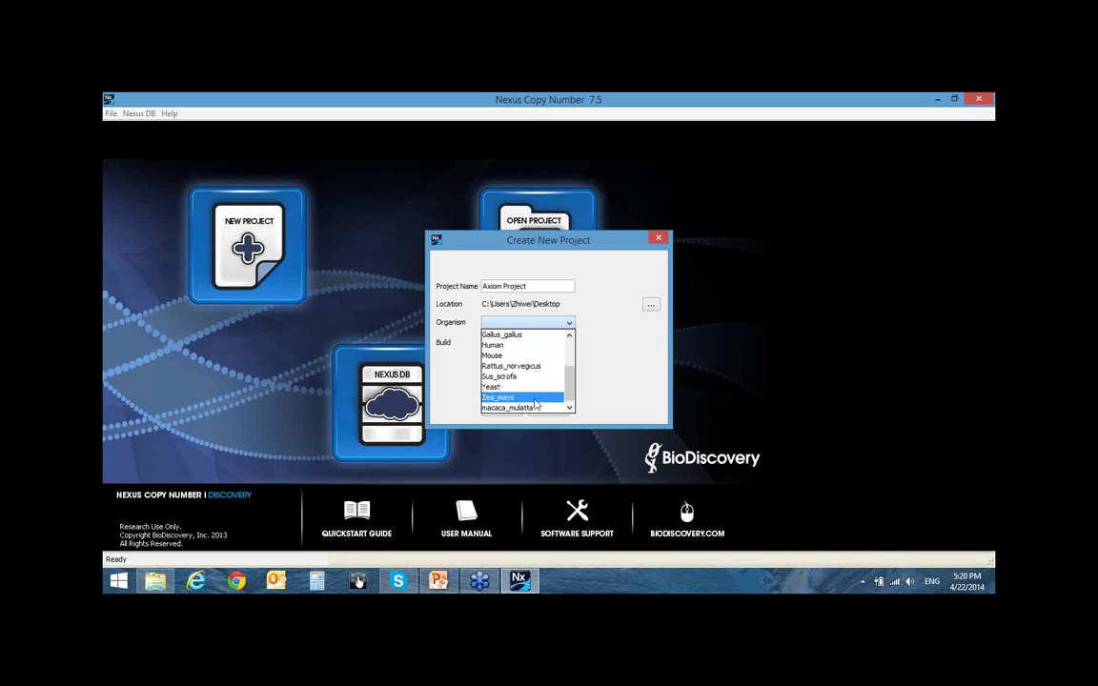
left_click_drag(575, 391, 572, 384)
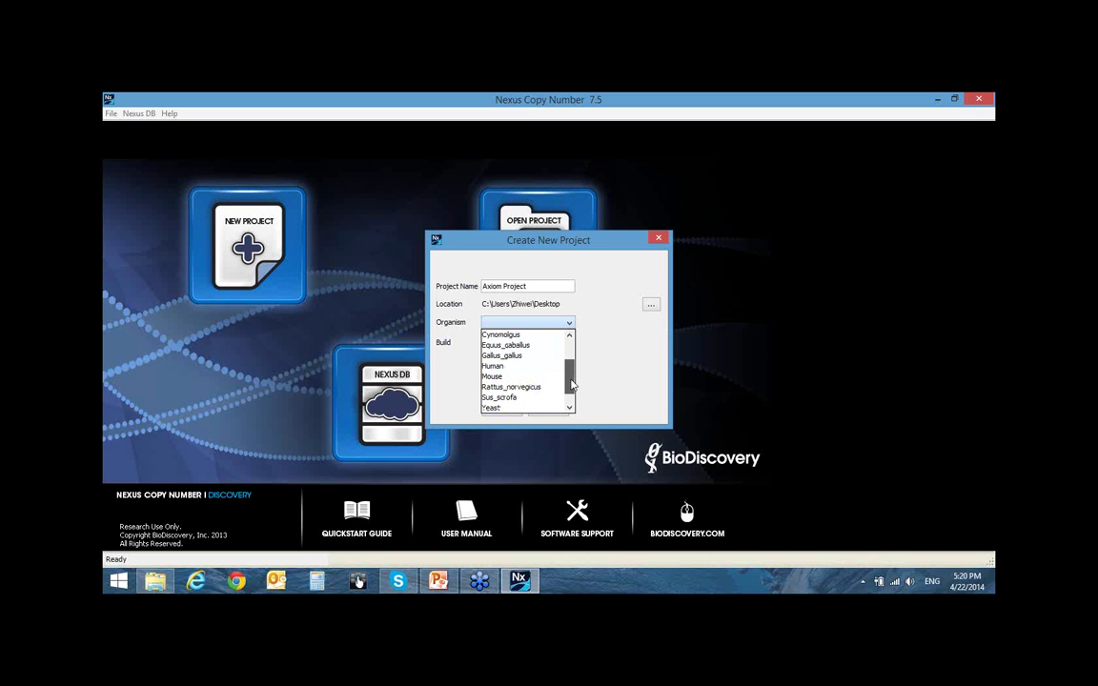
left_click(521, 374)
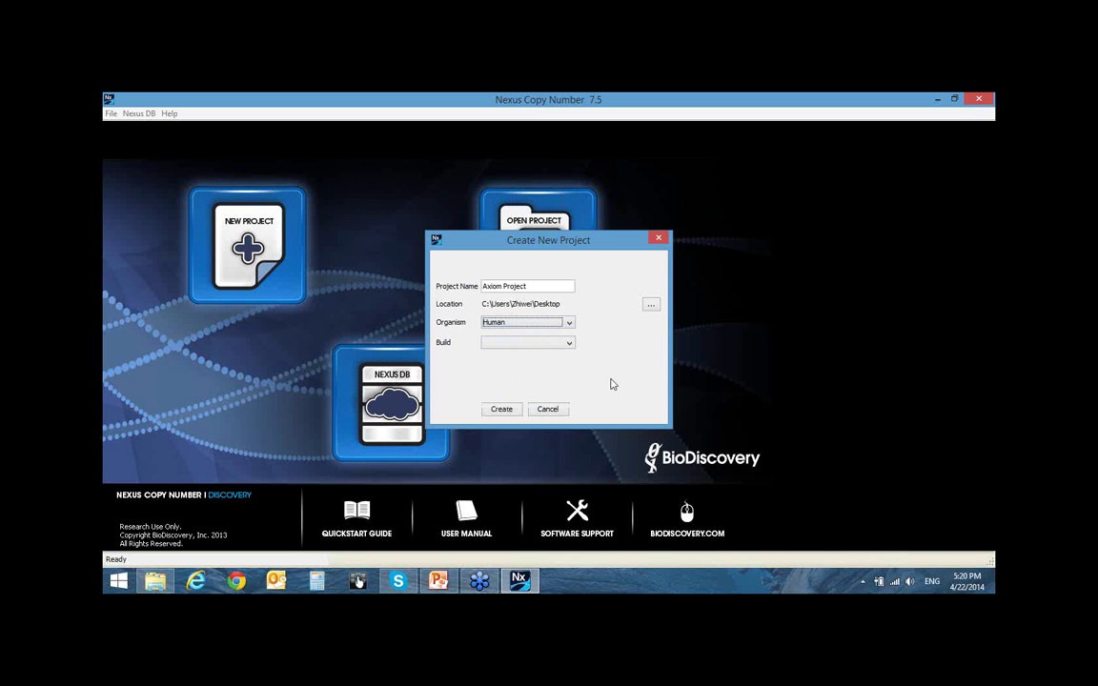
- Set the genome build to NCBI Build 37 and create the project
left_click(569, 345)
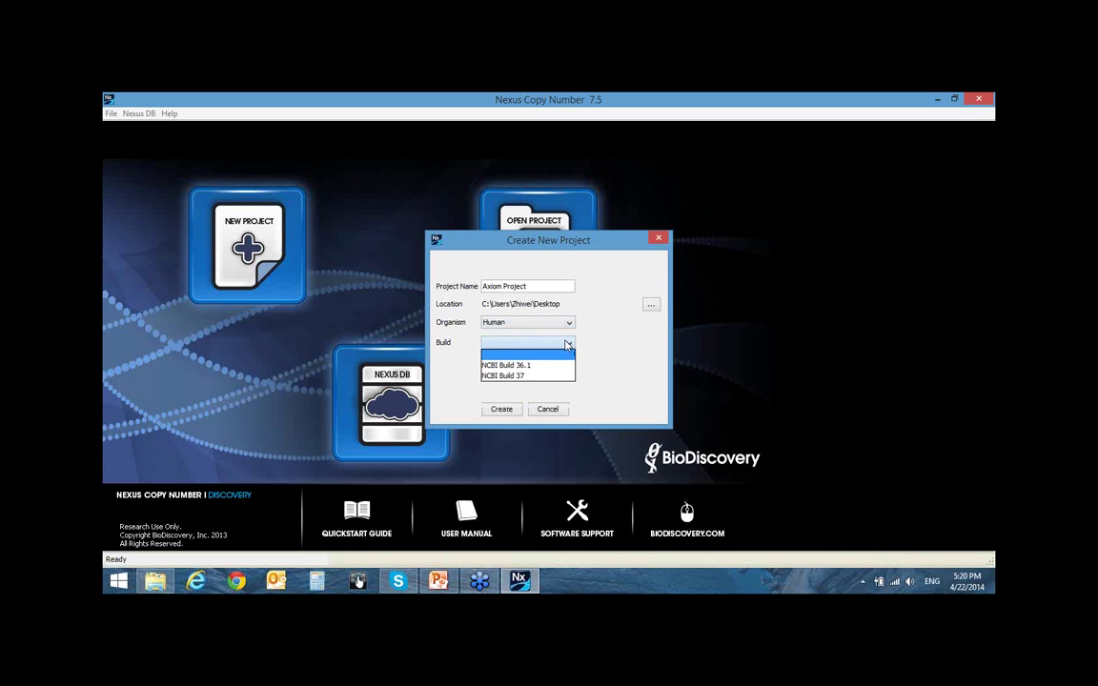
left_click(534, 379)
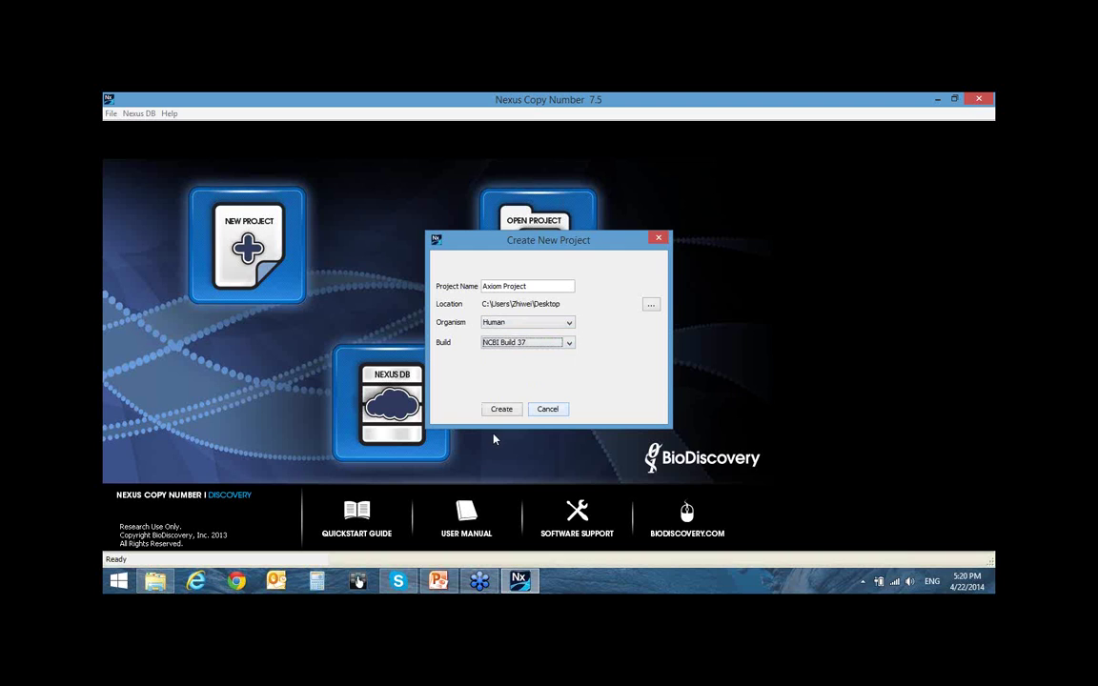
left_click(502, 409)
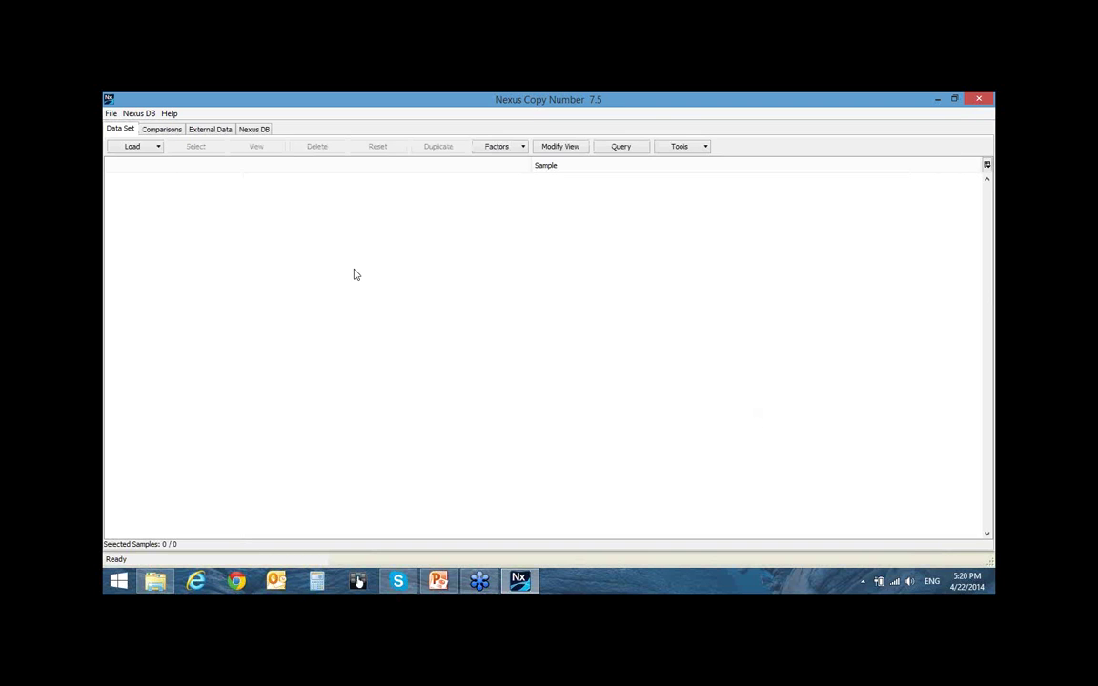
- Start loading sample data with the AxiomCNV data type and processing settings for non-mosaic samples
left_click(158, 149)
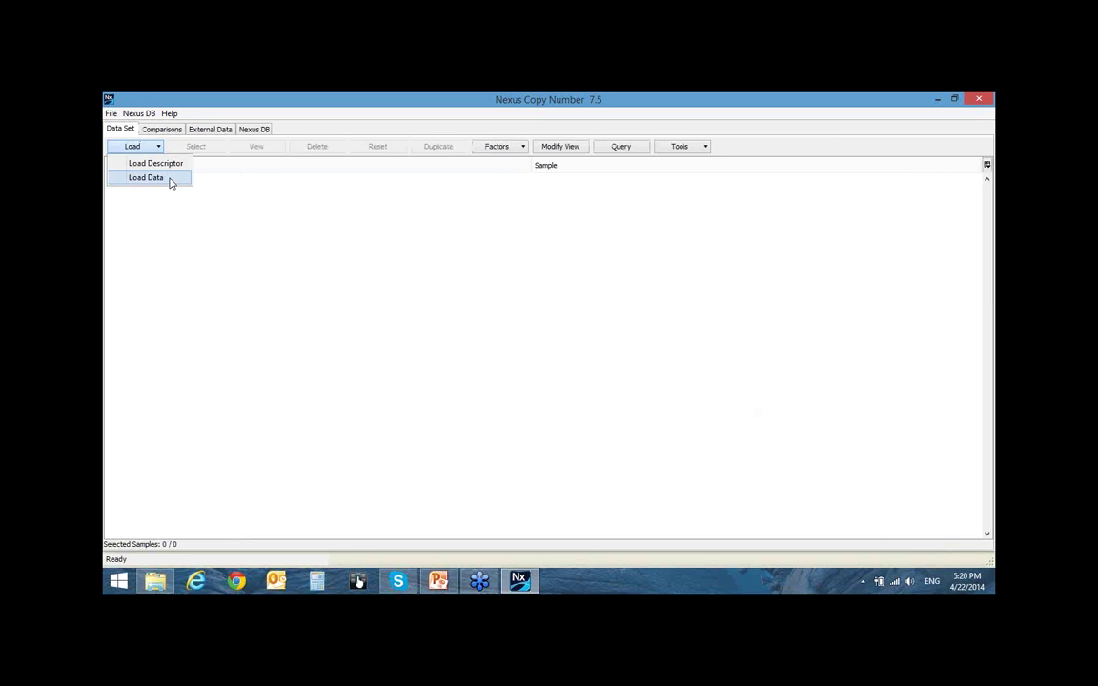
left_click(170, 179)
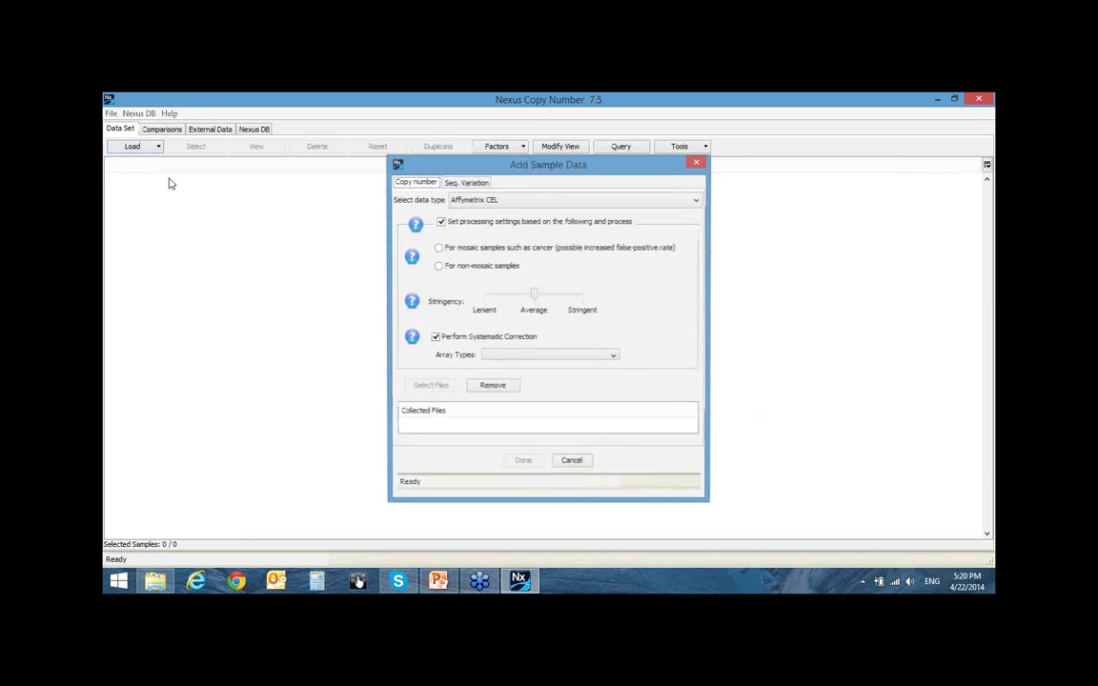
left_click(692, 201)
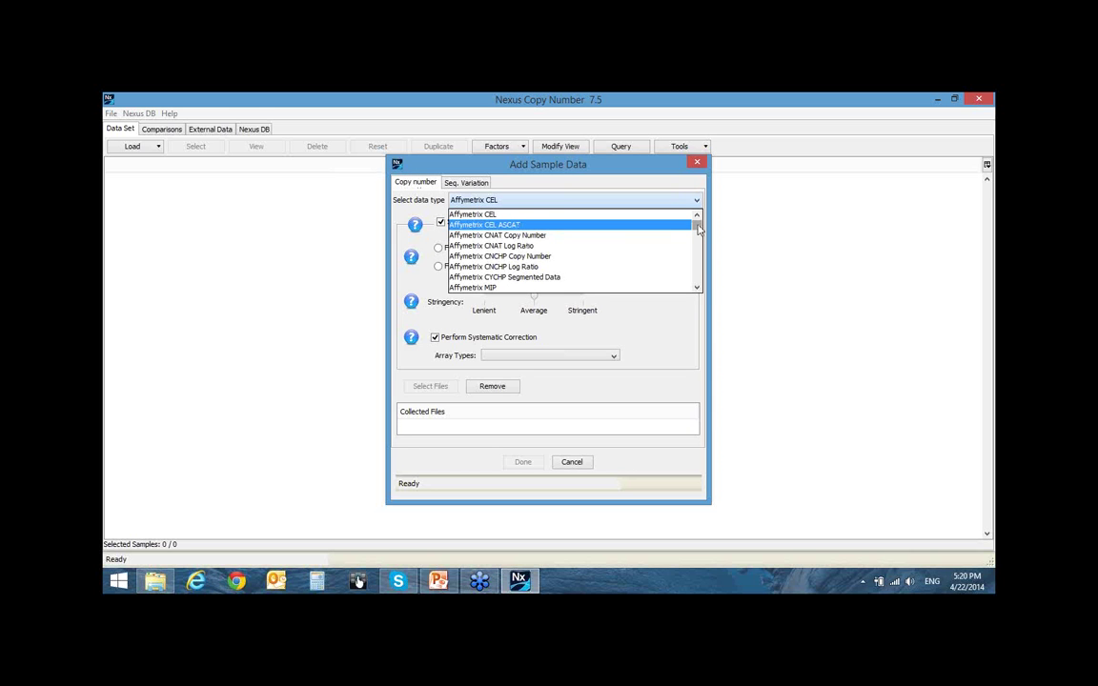
left_click_drag(699, 229, 699, 241)
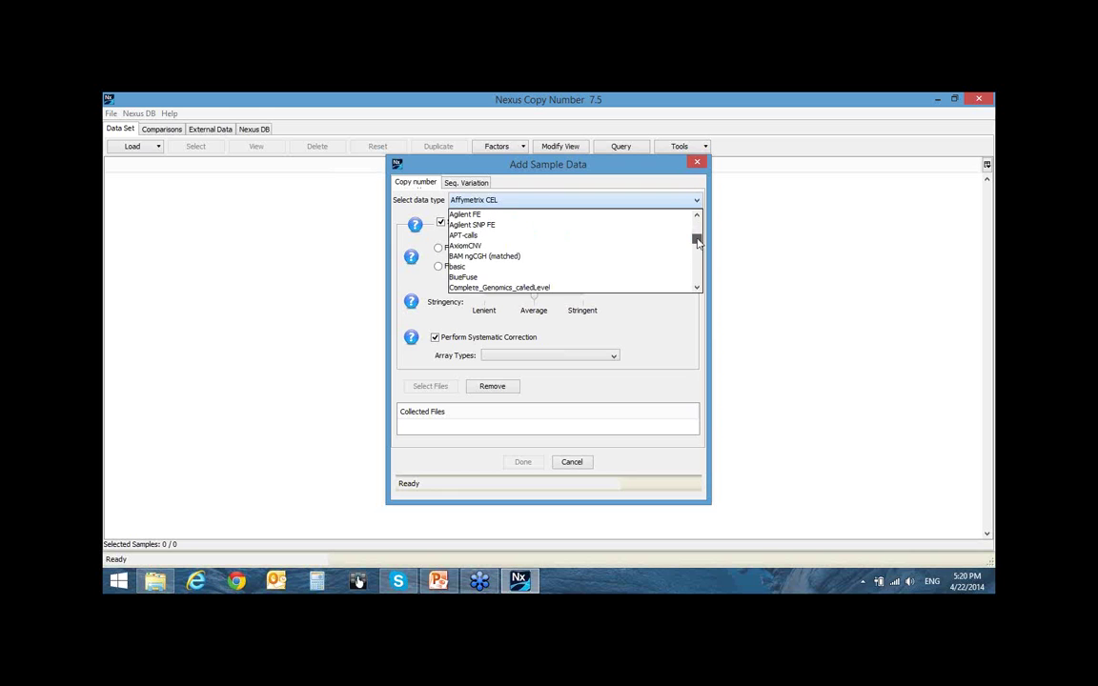
left_click(591, 247)
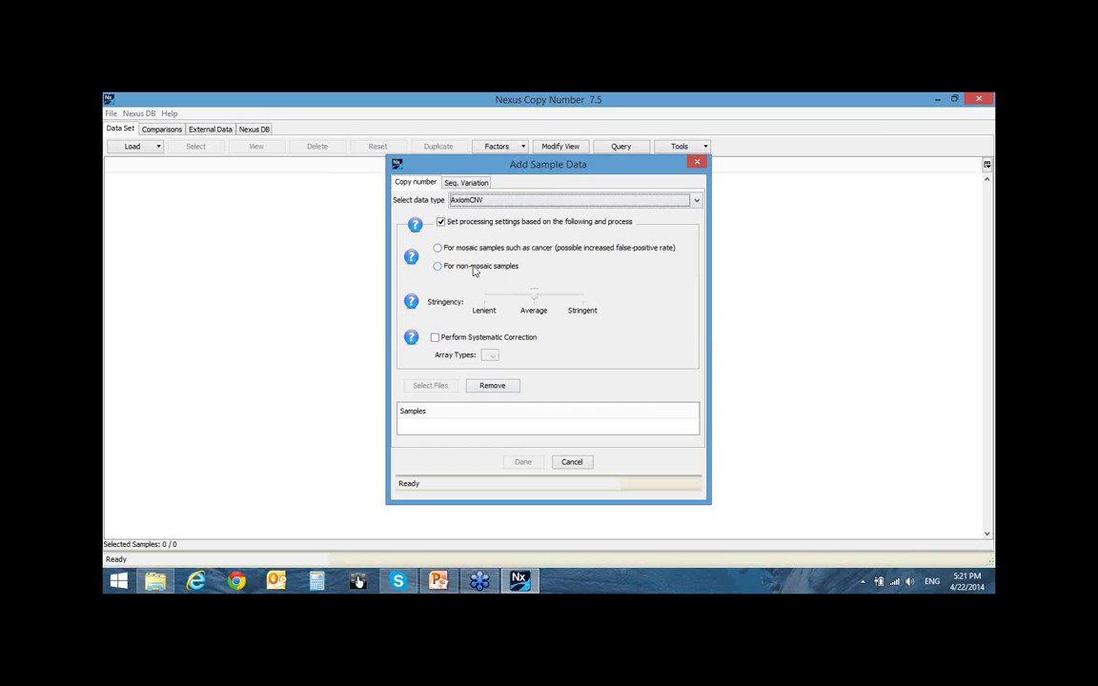
left_click(473, 270)
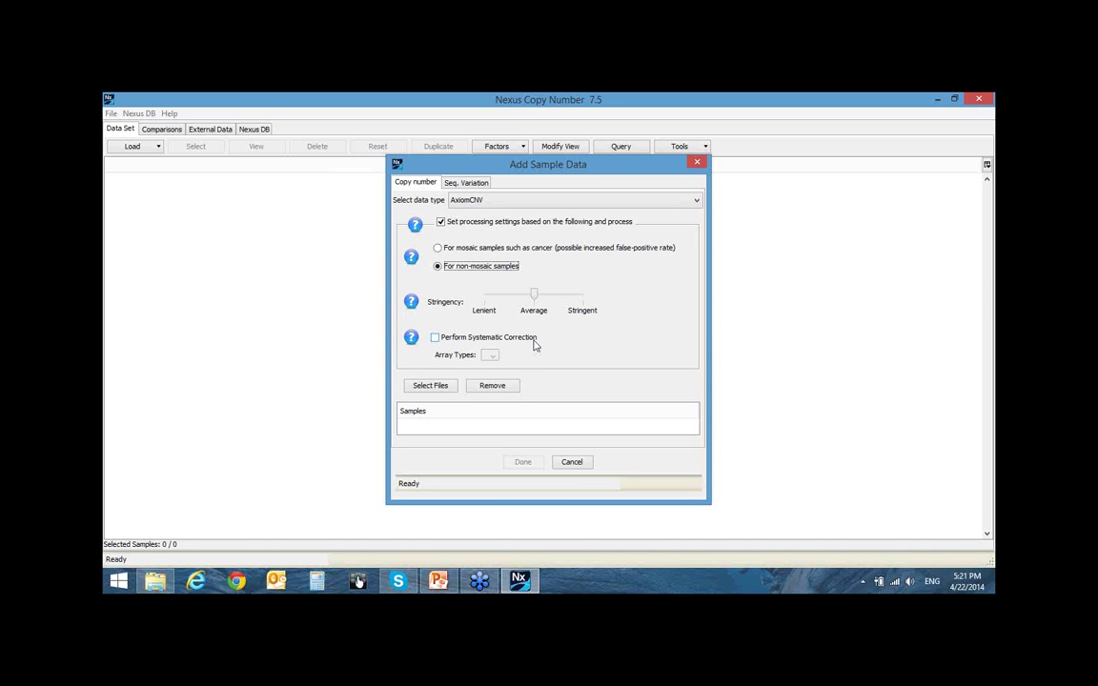
- Add the sample files A01.txt to A06.txt from the "Latest plate for webinar" folder, then load and process them
left_click(444, 386)
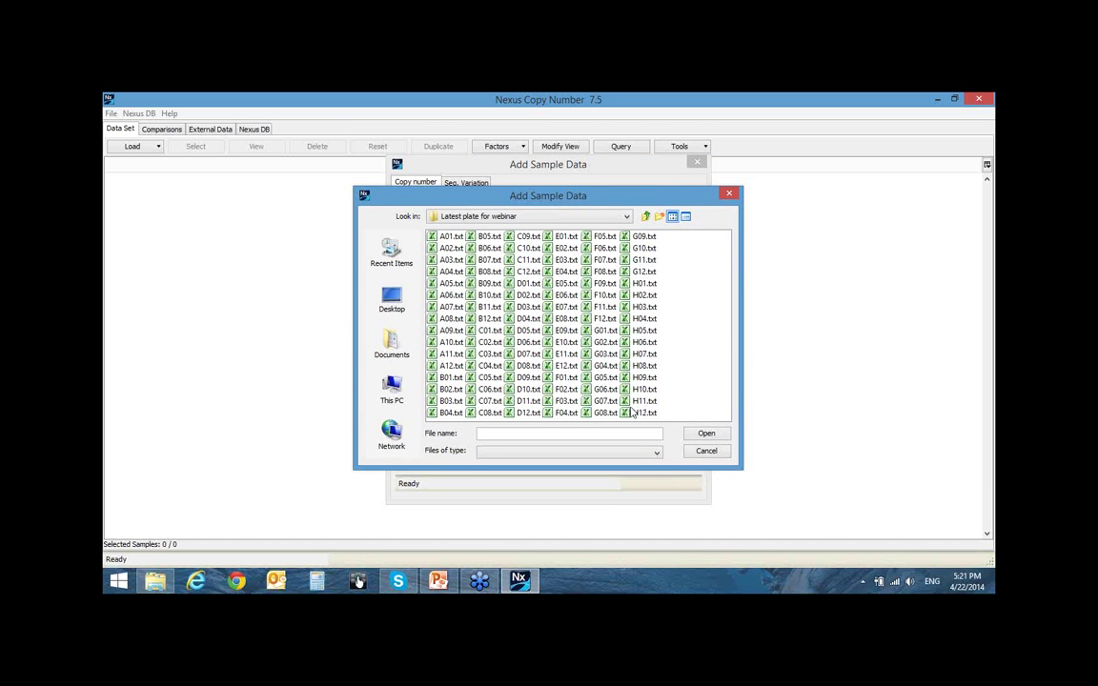
left_click(448, 237)
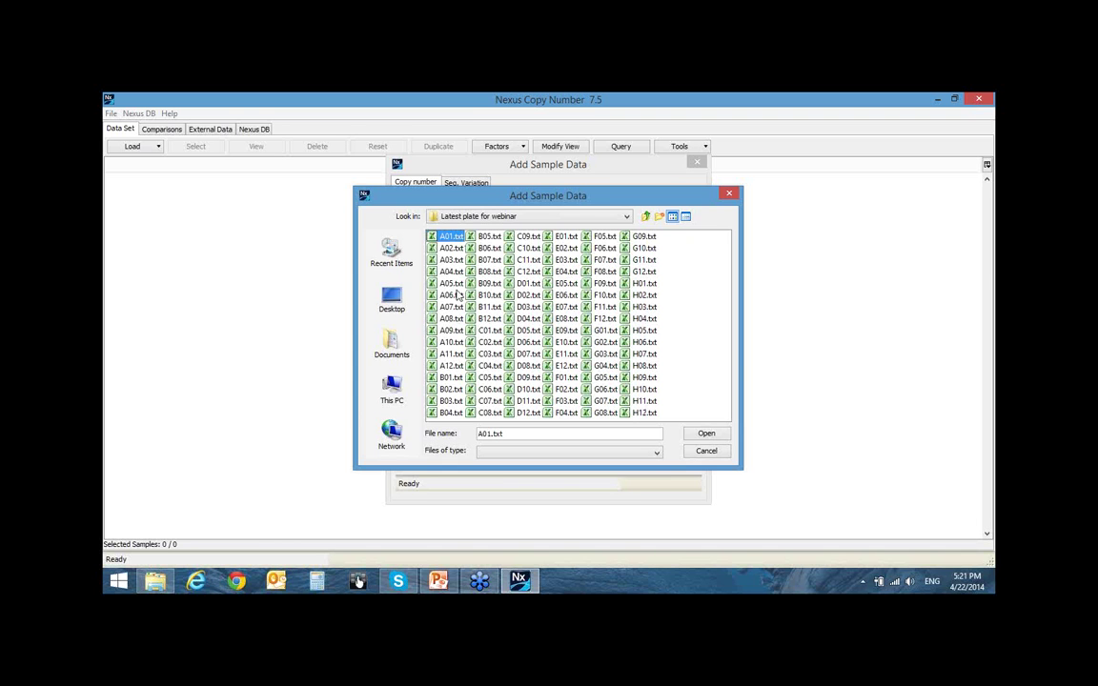
left_click(452, 296, "shift")
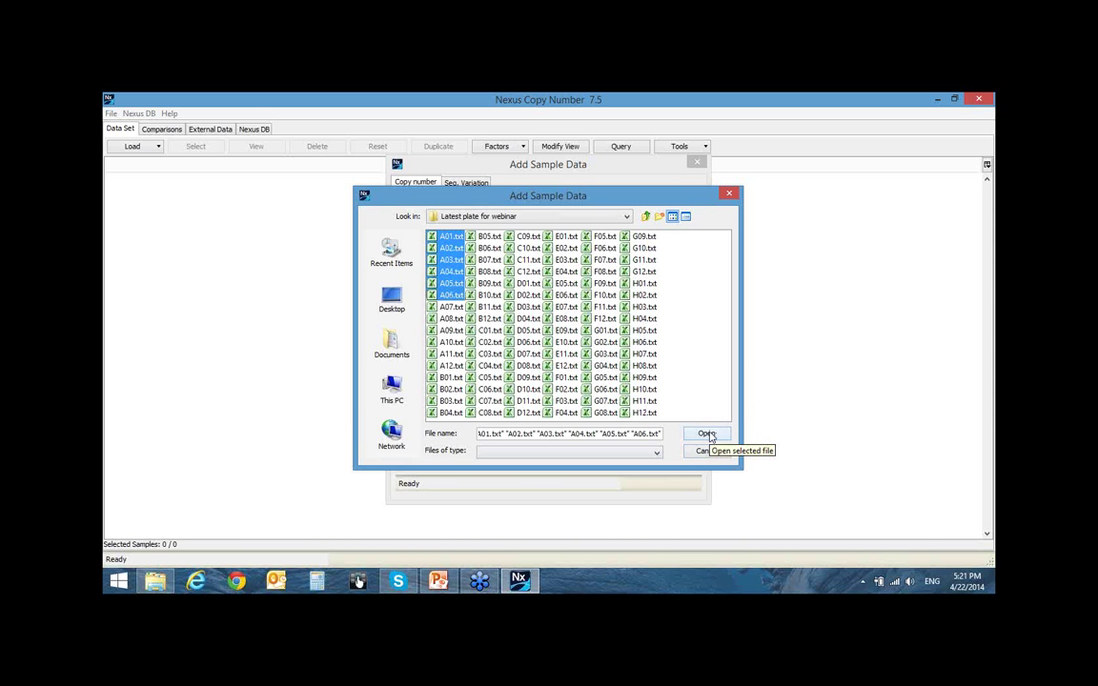
left_click(708, 434)
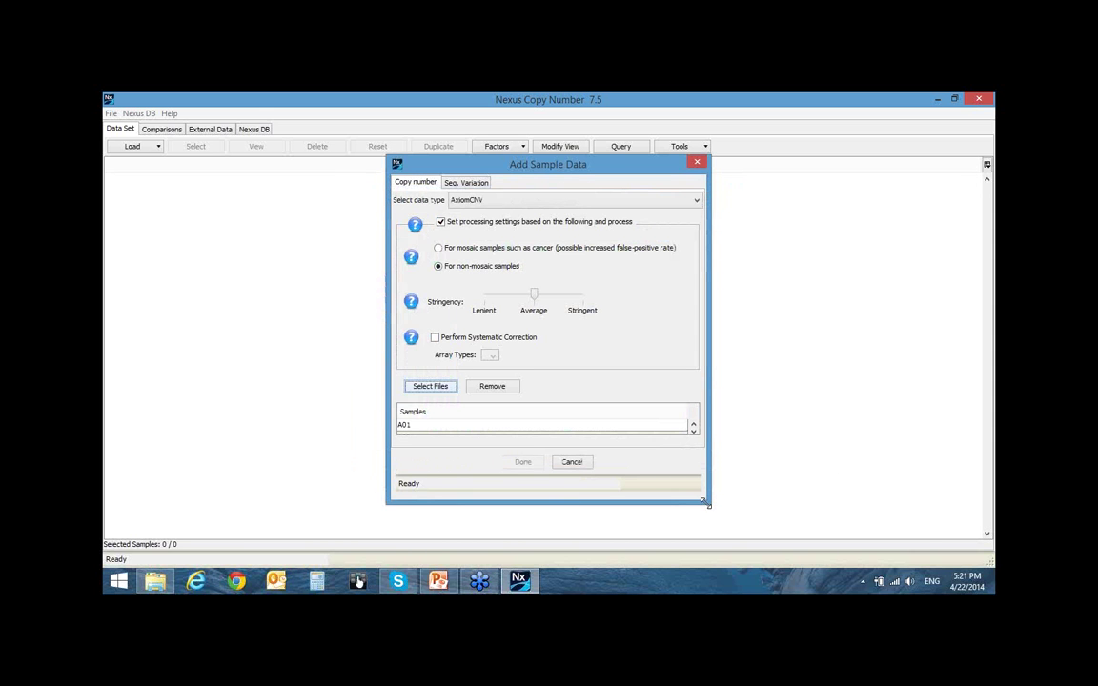
left_click_drag(707, 504, 707, 538)
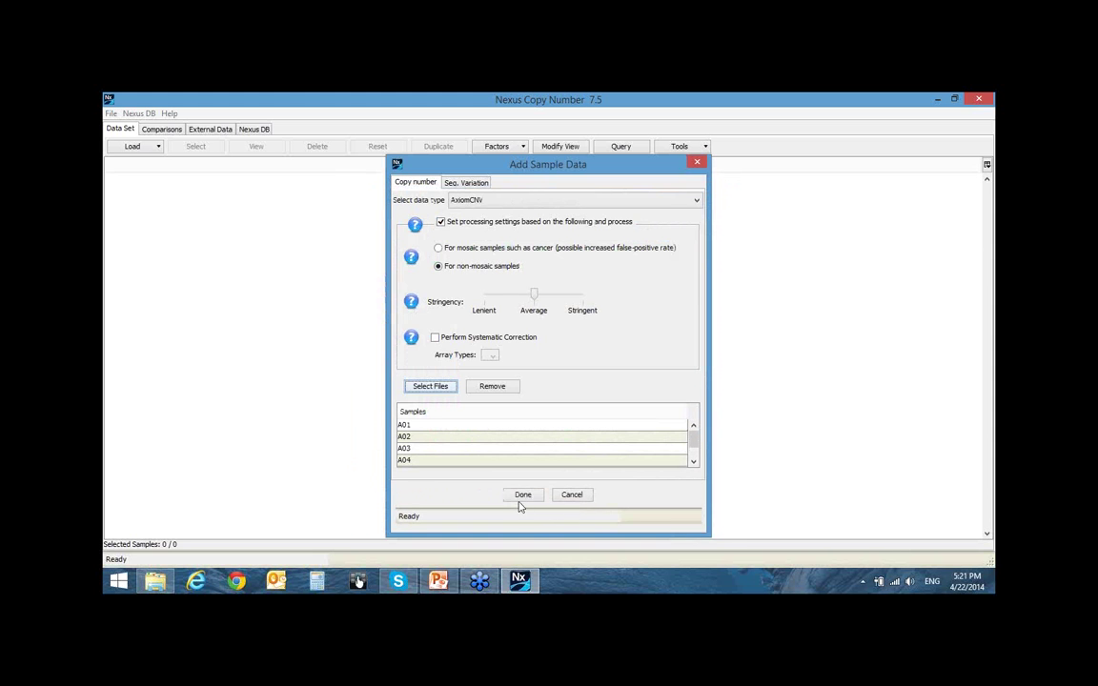
left_click(522, 497)
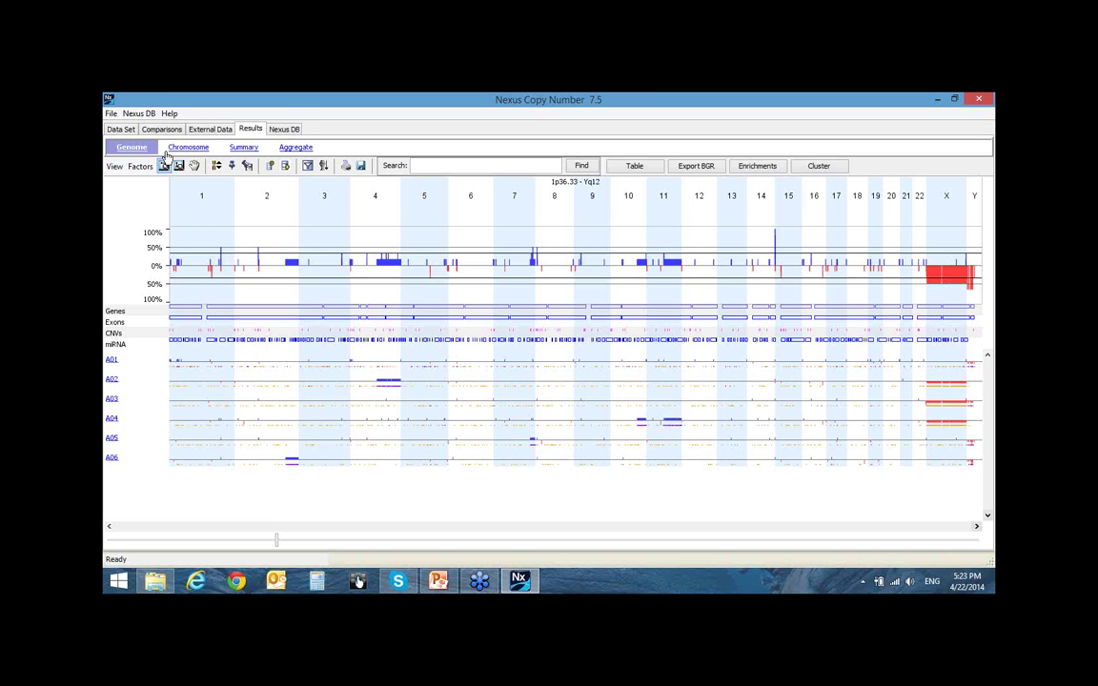
- Open the recent project "Axiom Webinar Project"
left_click(110, 115)
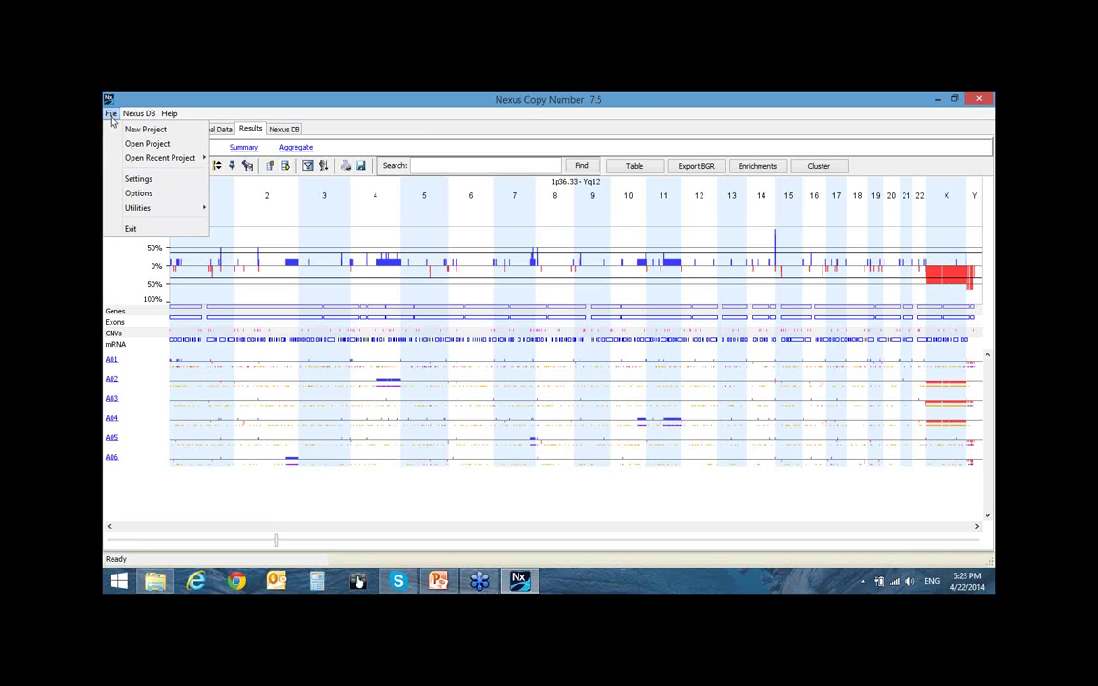
mouse_move(145, 164)
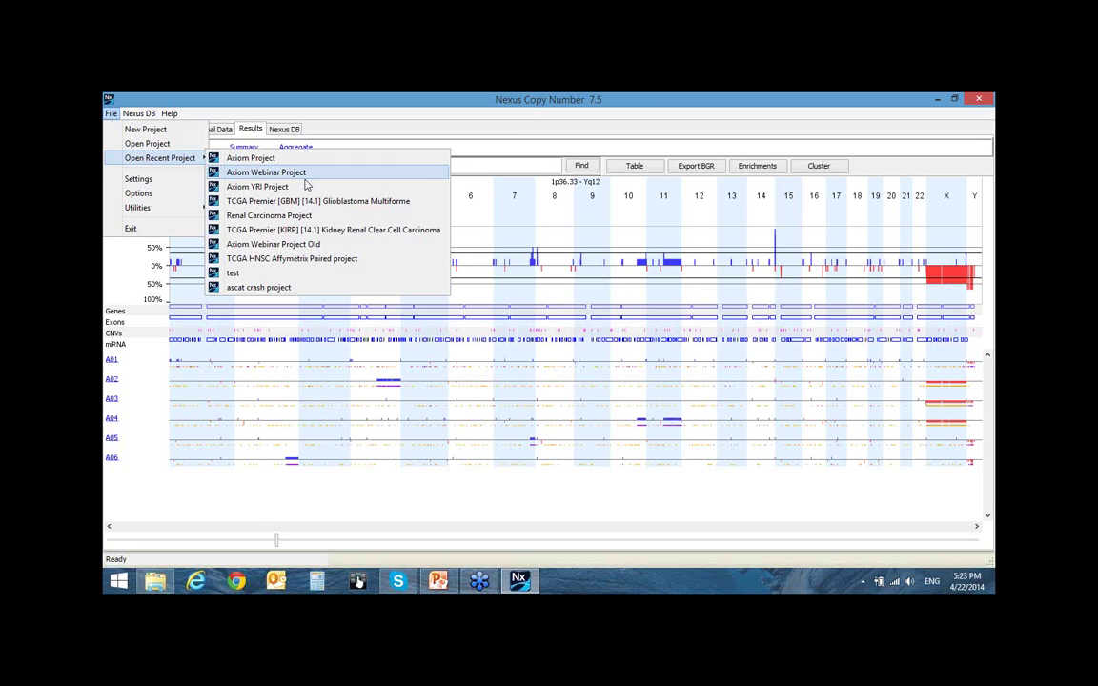
left_click(267, 172)
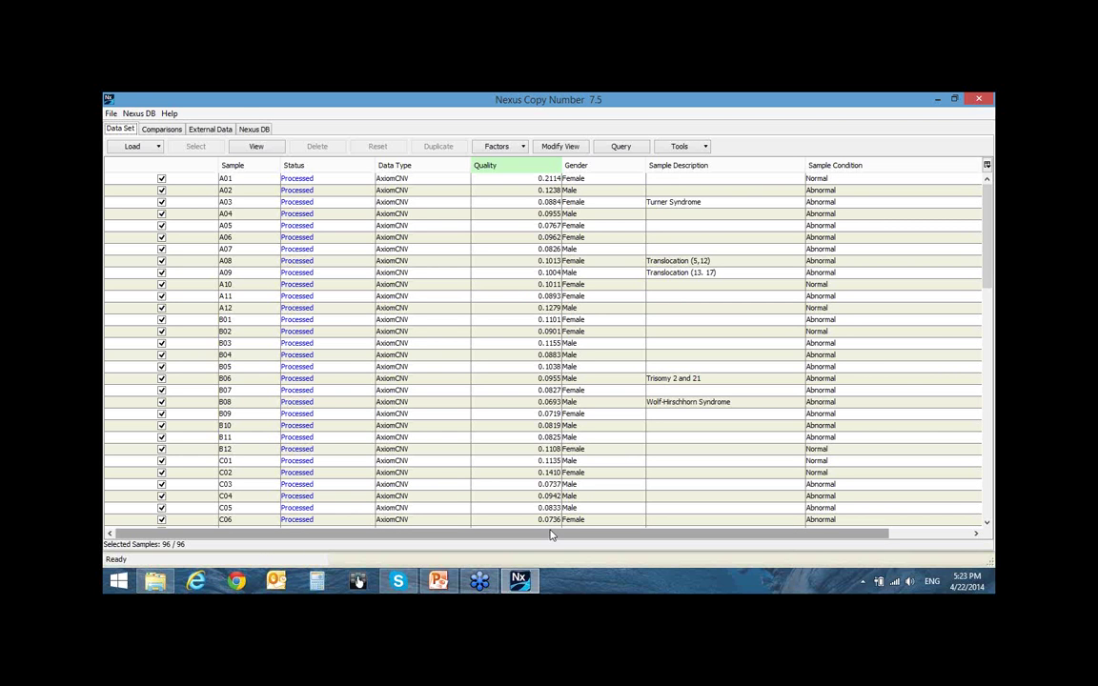
- Sort the samples by Quality in ascending order and review the quality scores across the whole list
left_click(534, 173)
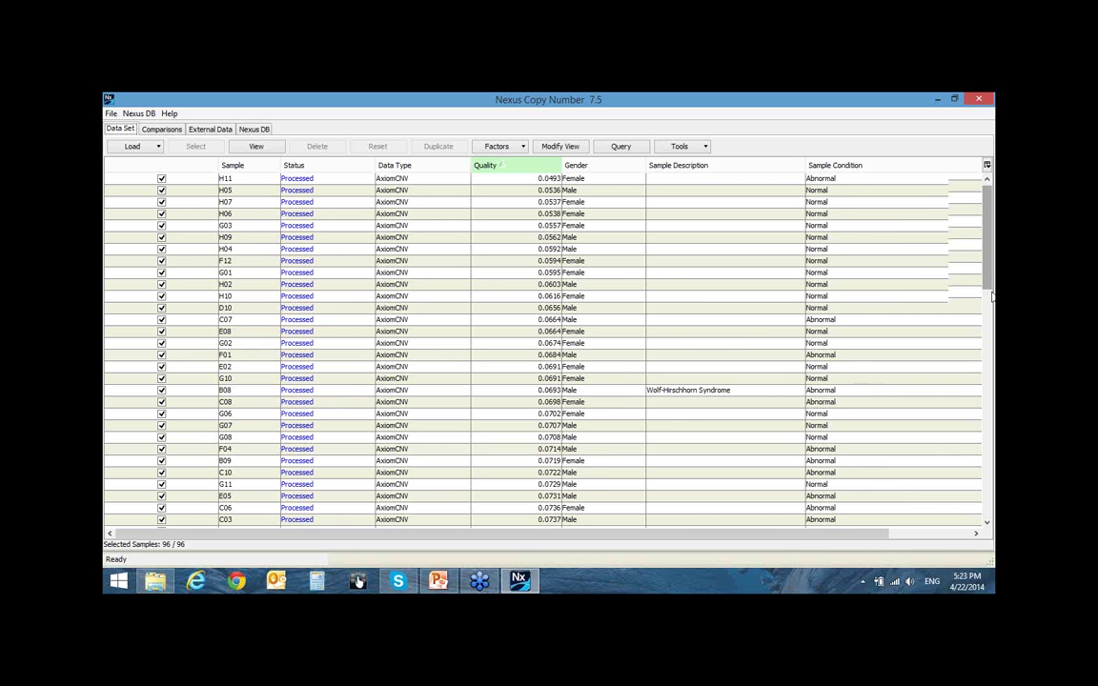
scroll(991, 297, "down", 1)
scroll(994, 324, "down", 4)
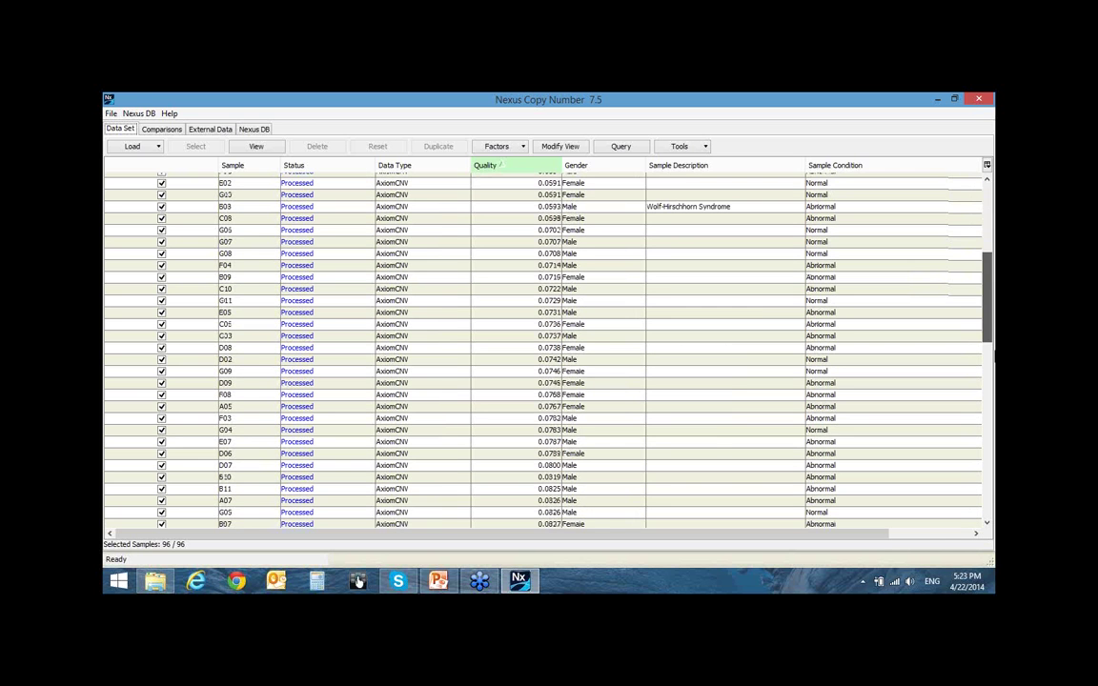
scroll(621, 382, "down", 10)
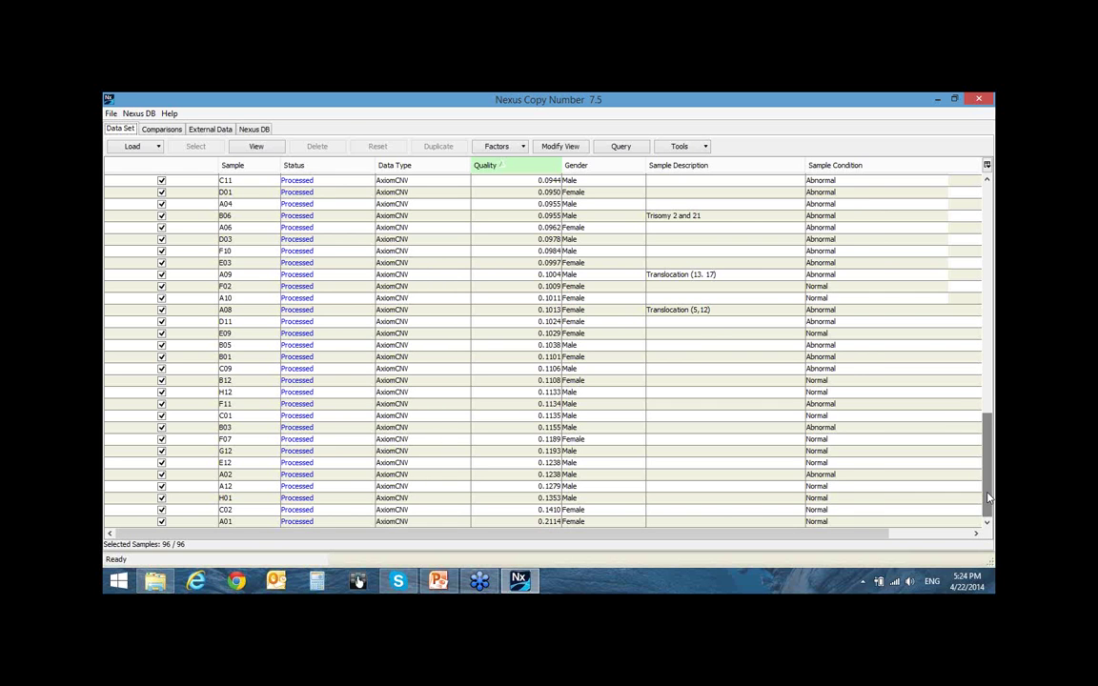
left_click_drag(989, 496, 855, 176)
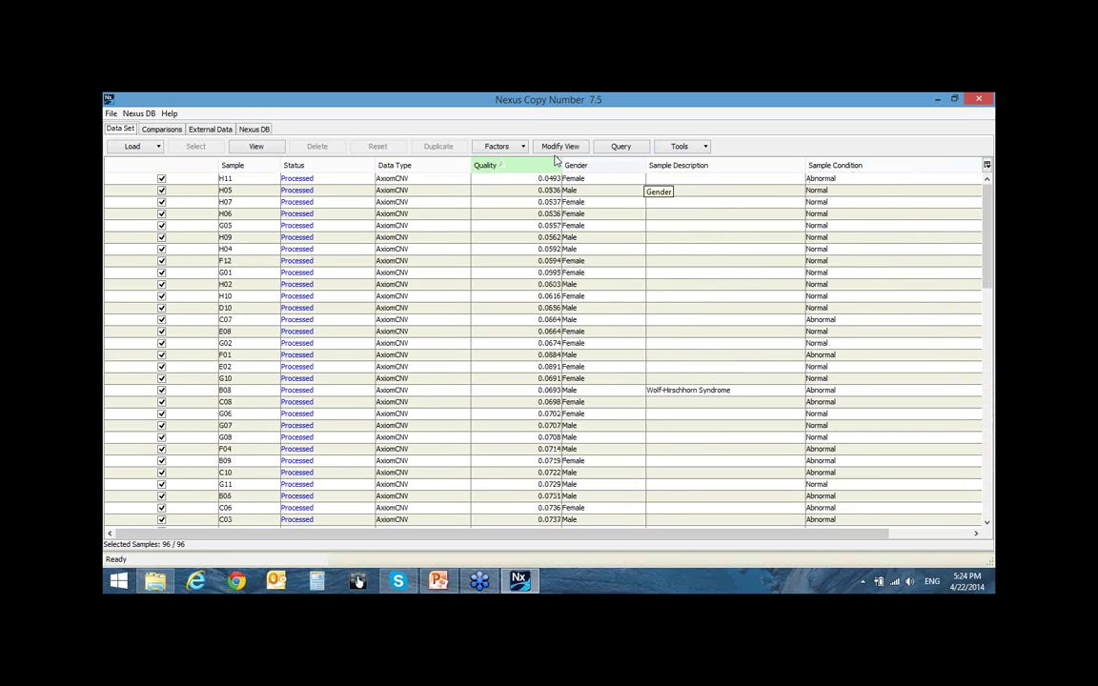
left_click(518, 148)
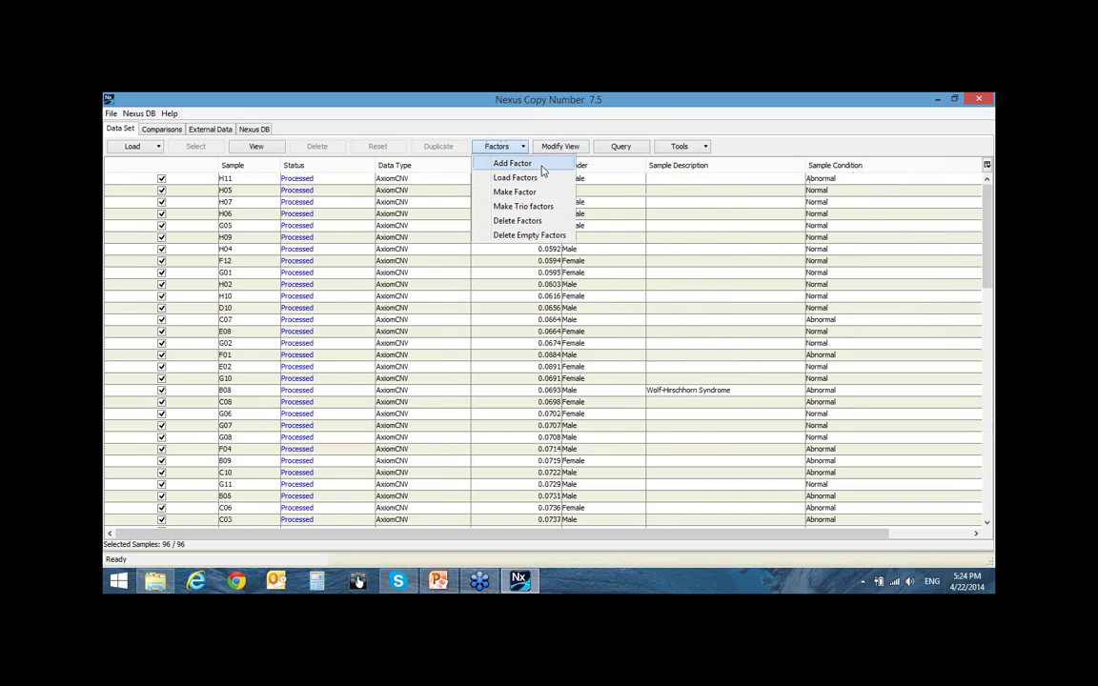
left_click(664, 124)
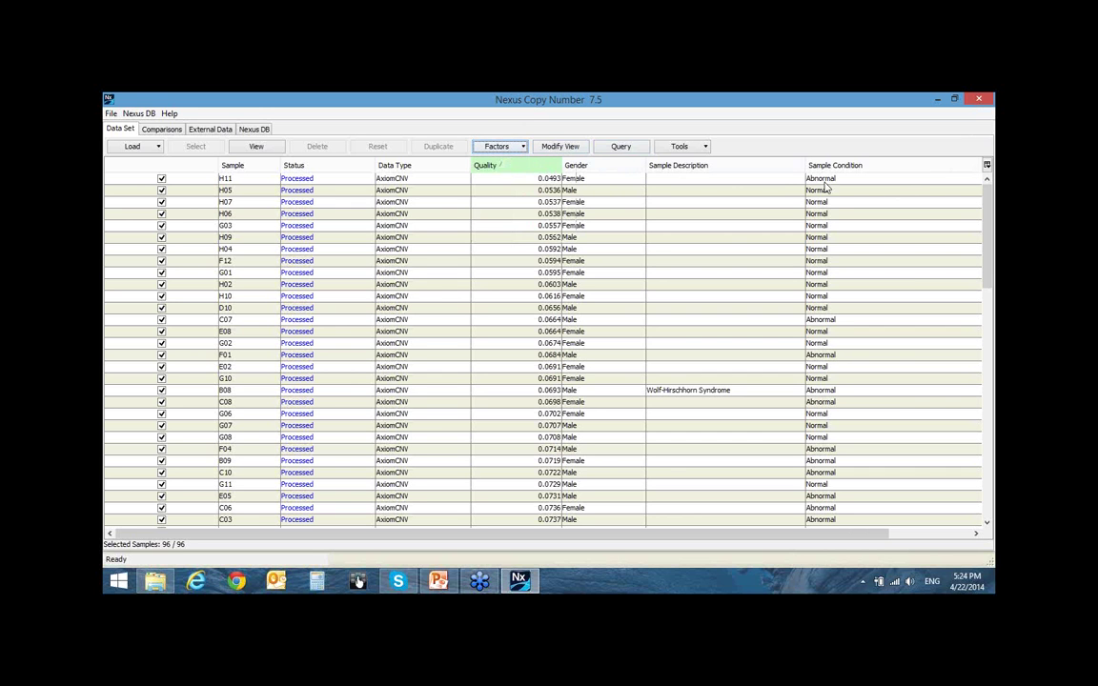
left_click(518, 150)
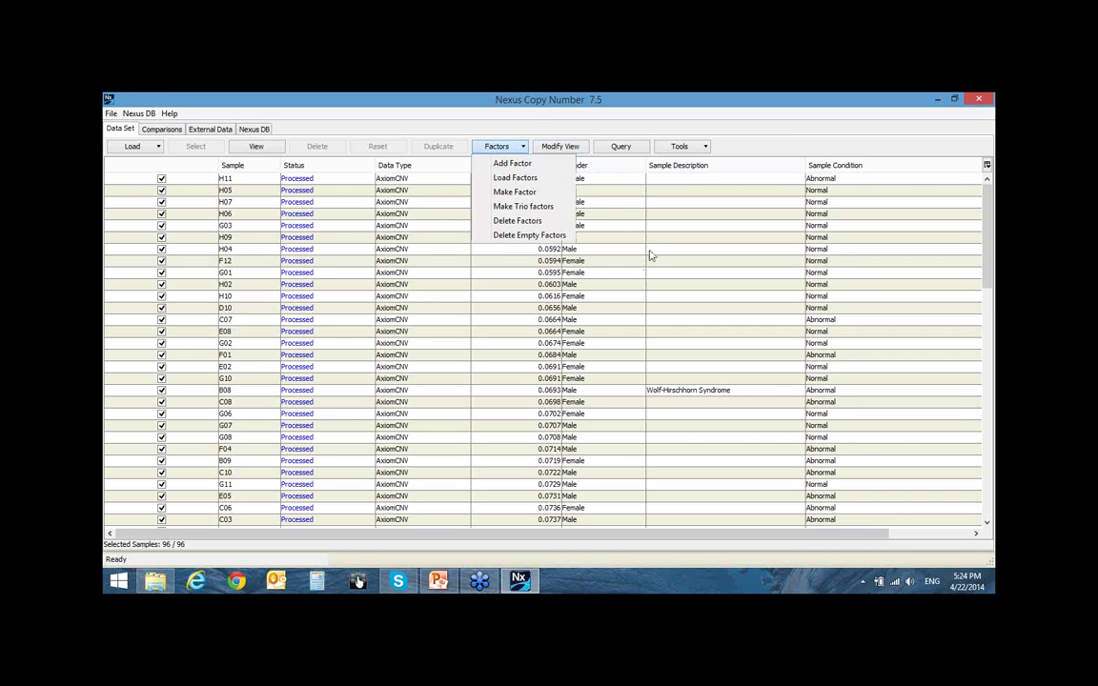
left_click(710, 122)
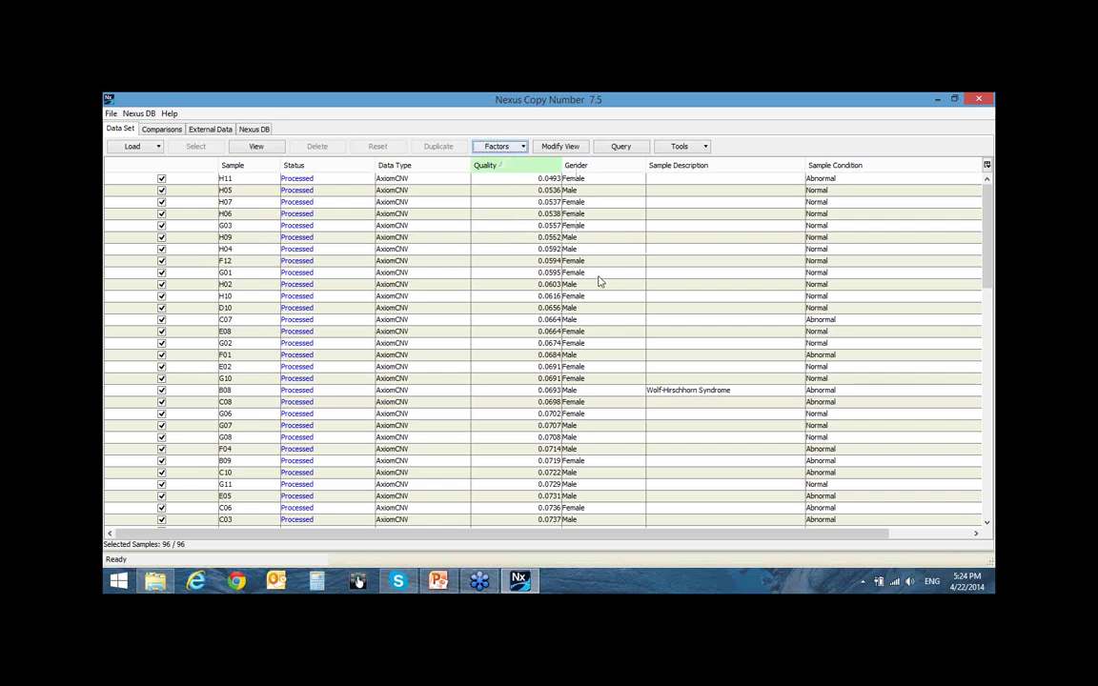
- Sort the samples by Sample Description in descending order and open the genome results view for all samples
left_click(725, 167)
left_click(726, 167)
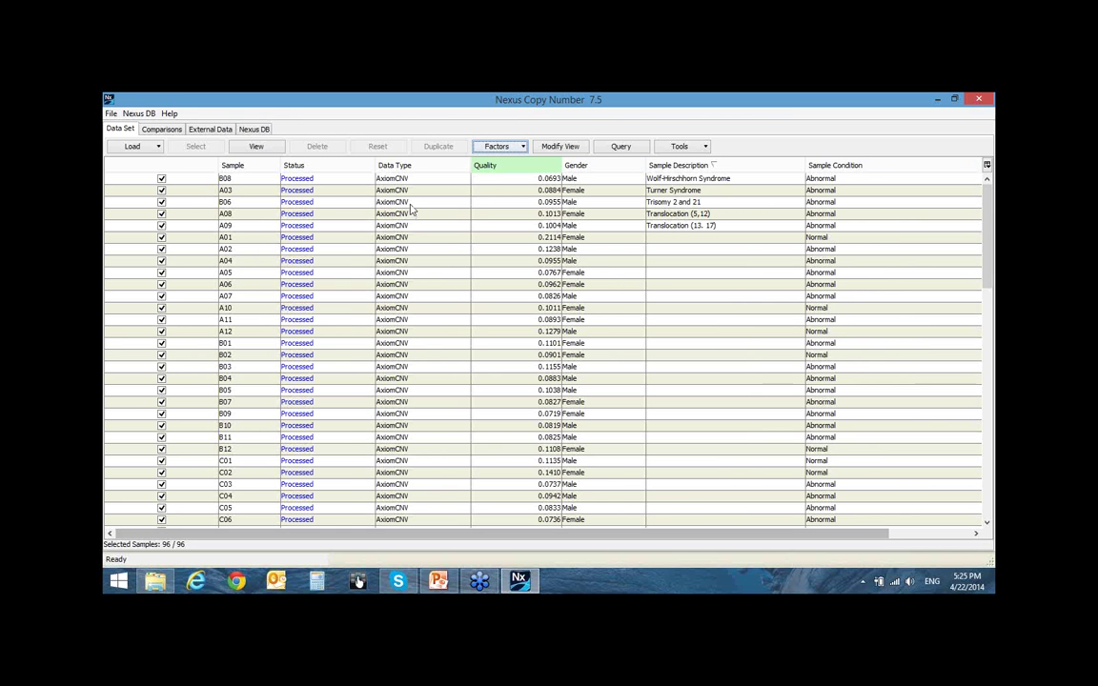
double_click(369, 190)
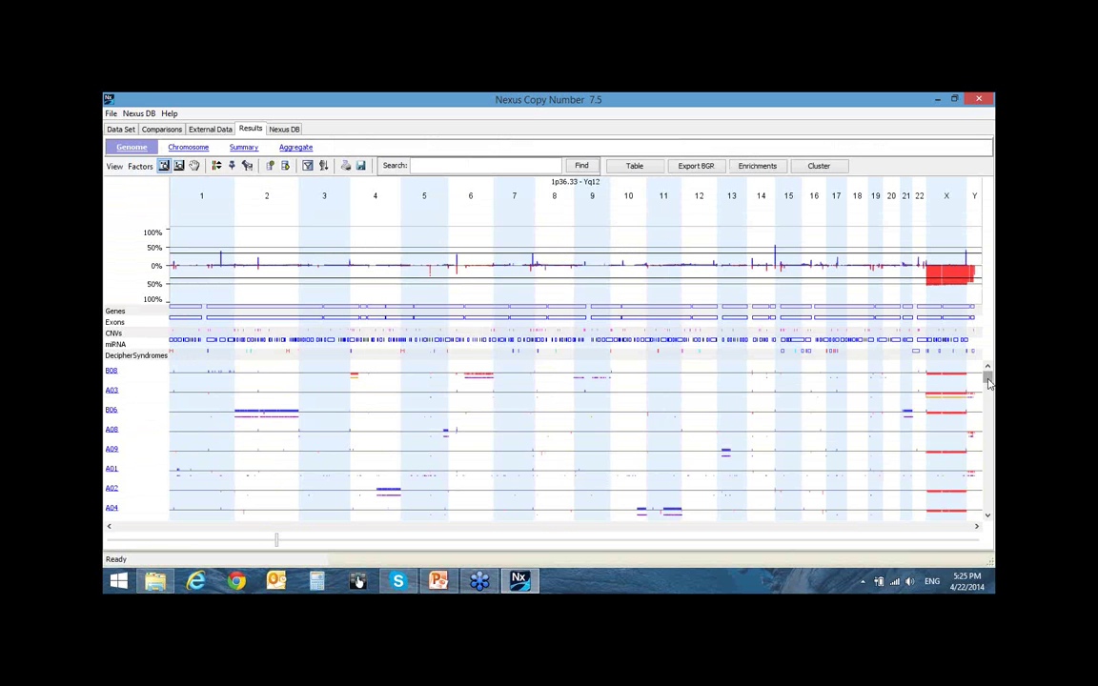
- Examine the copy number gains and losses of the individual samples across the genome, including D06 and F05, and return to the first samples
left_click_drag(989, 381, 989, 434)
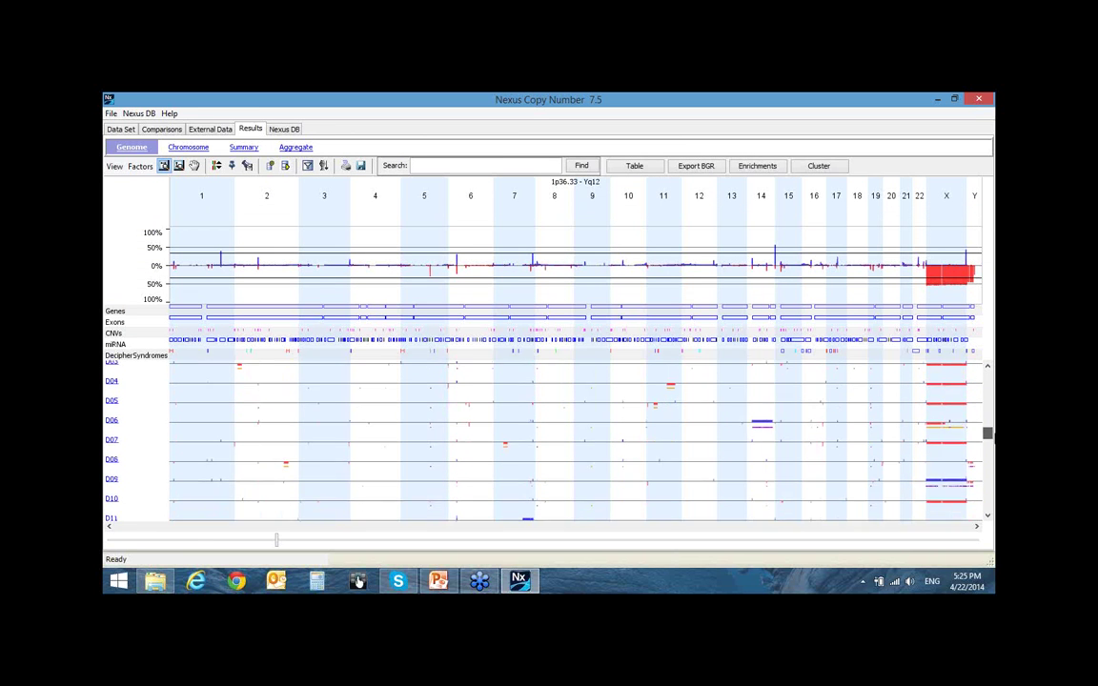
mouse_move(288, 462)
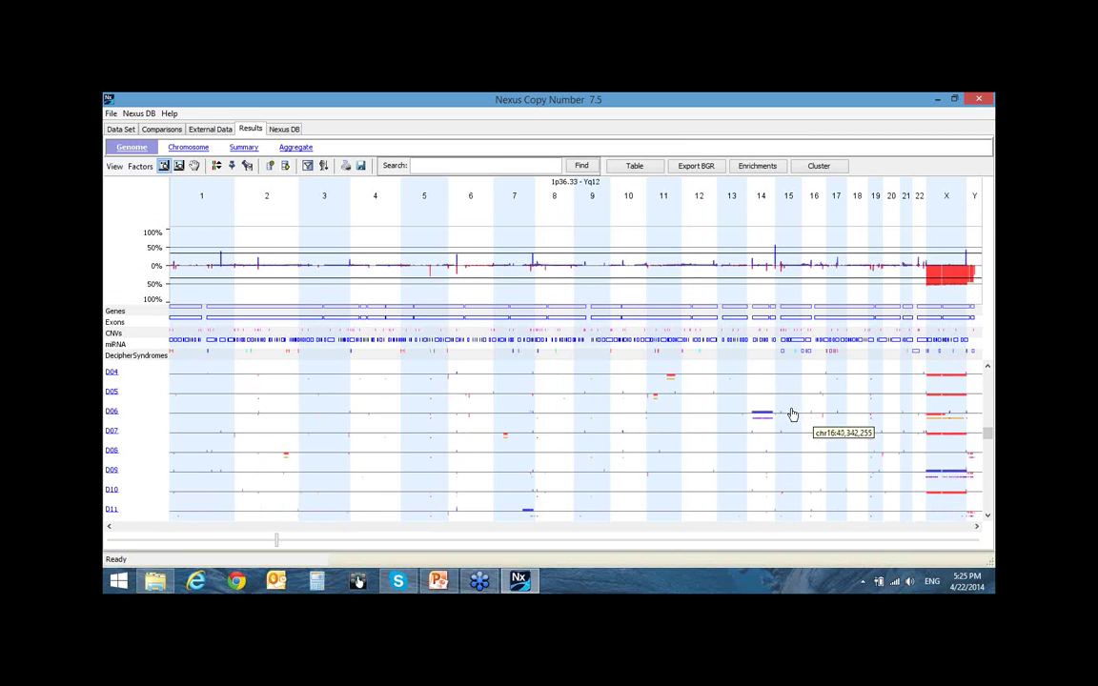
mouse_move(769, 420)
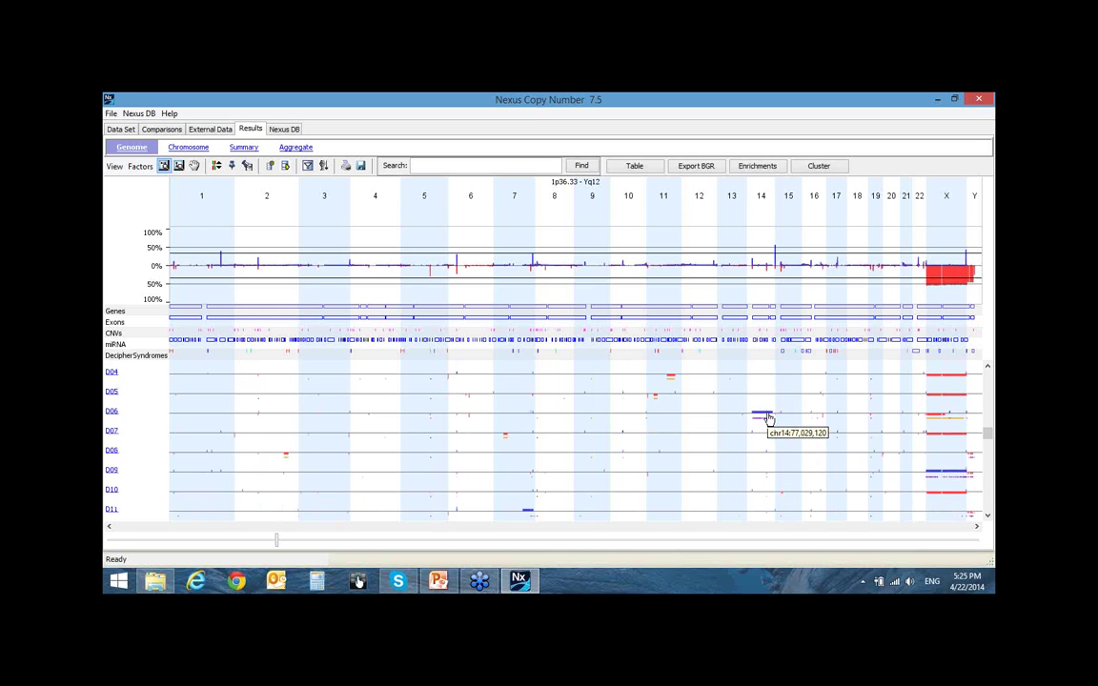
mouse_move(563, 473)
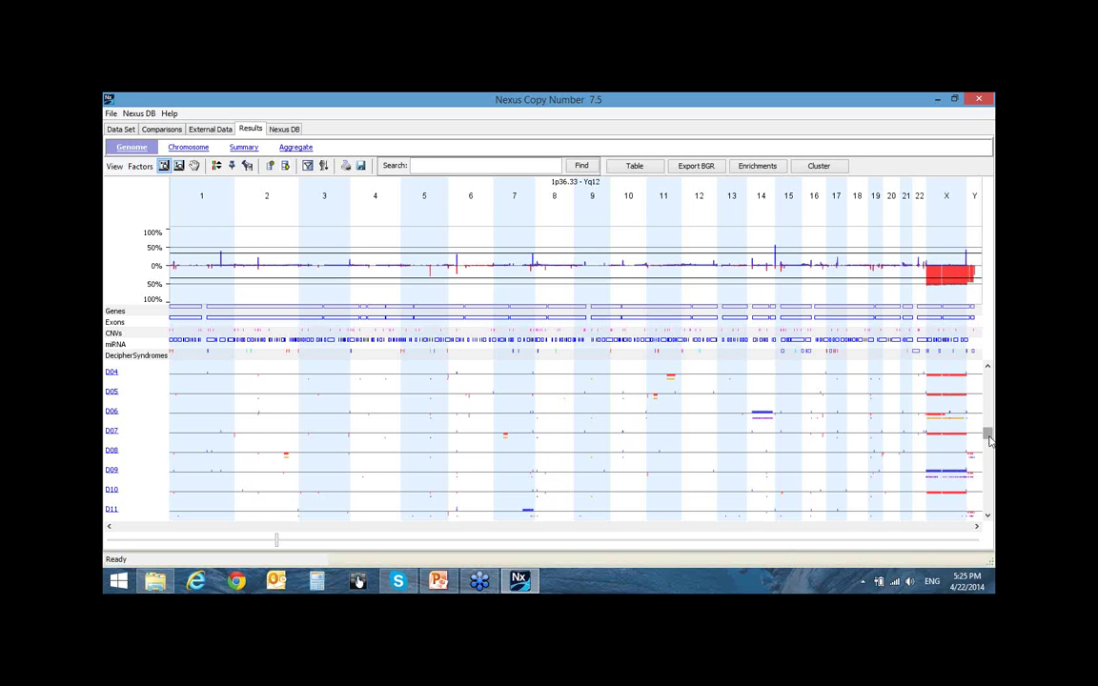
mouse_move(990, 439)
left_mouse_down()
mouse_move(990, 399)
mouse_move(988, 446)
left_mouse_up()
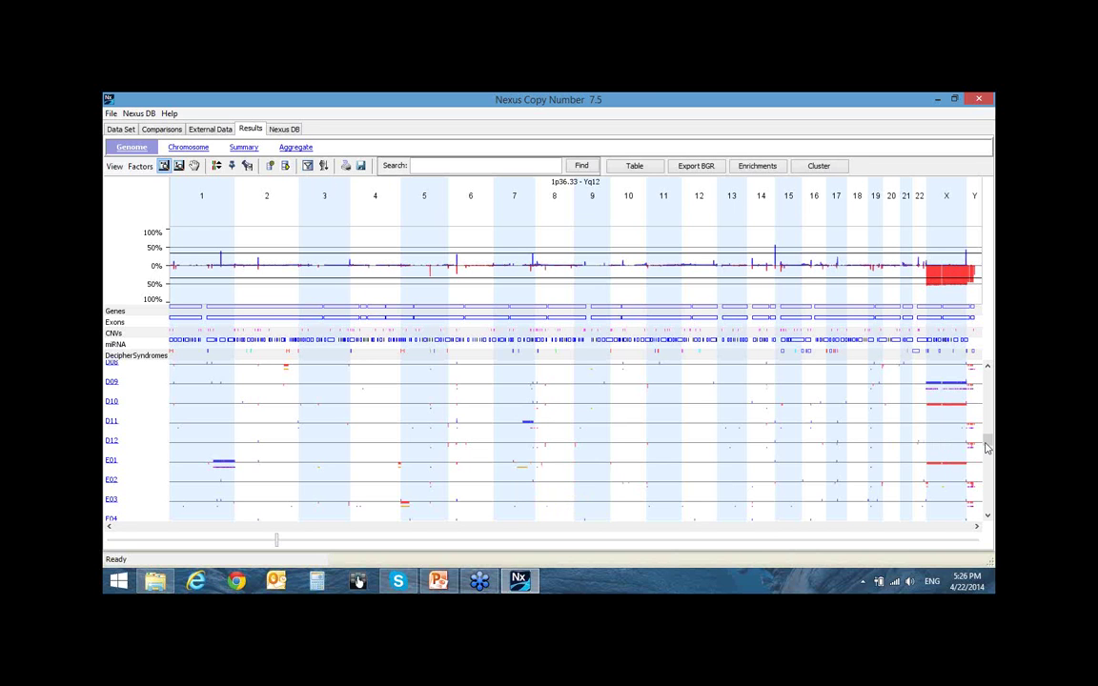
left_click_drag(990, 444, 989, 465)
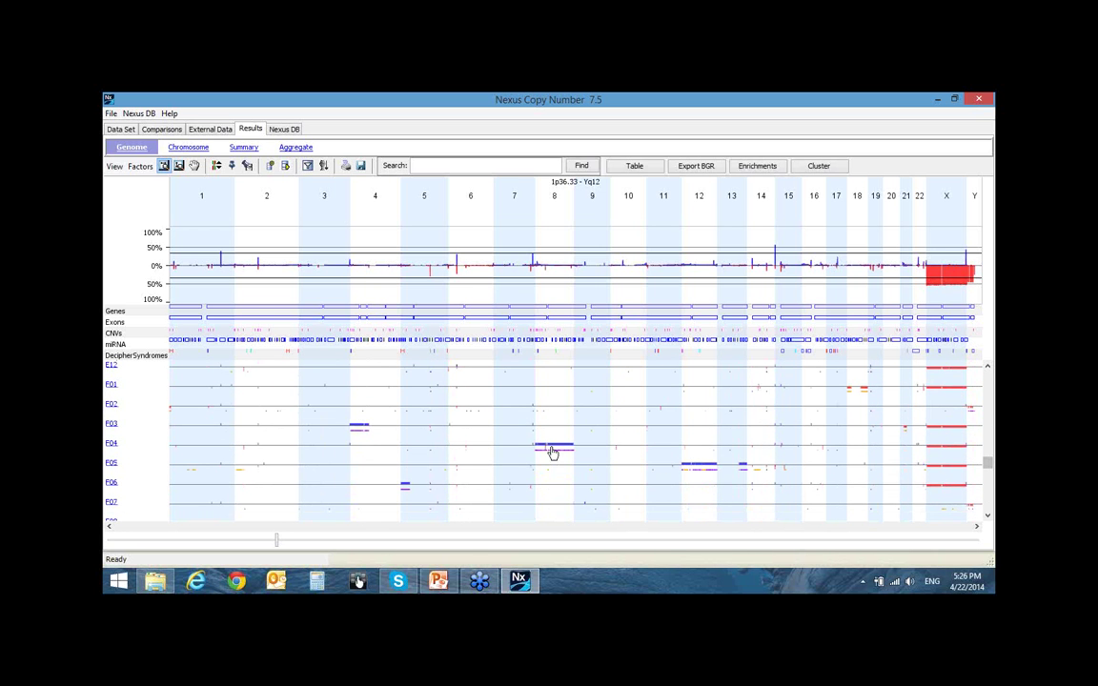
mouse_move(728, 467)
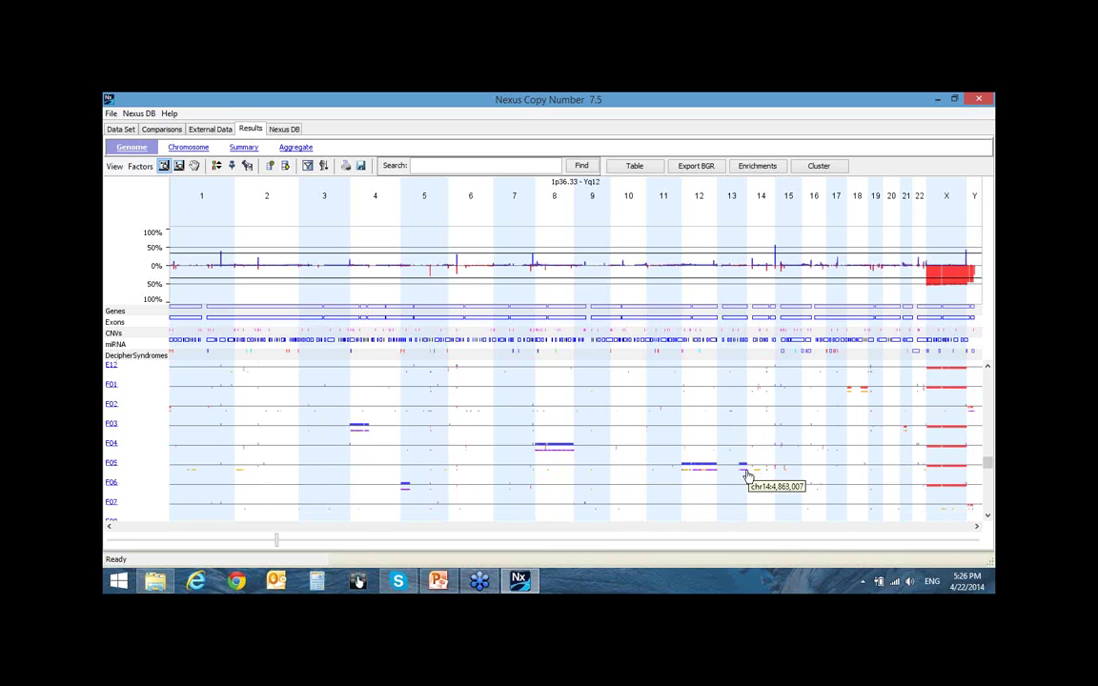
left_click_drag(988, 464, 988, 372)
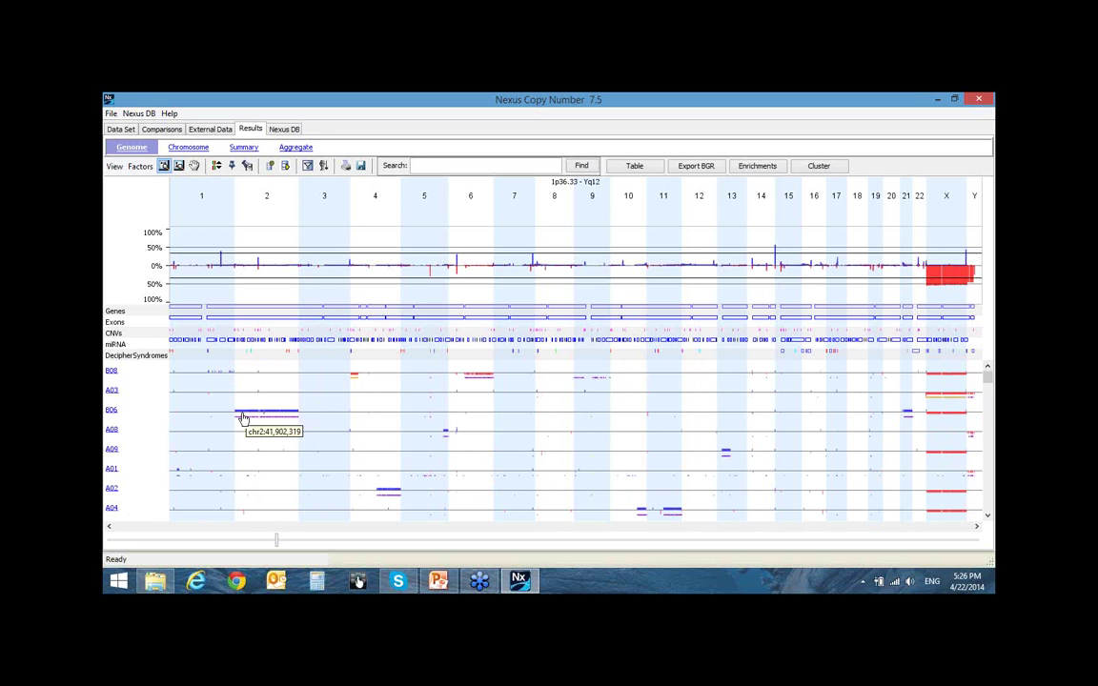
- Open sample B06's drill-down in a maximized window and review its sample information, chromosome overview and whole genome plot
left_click(109, 411)
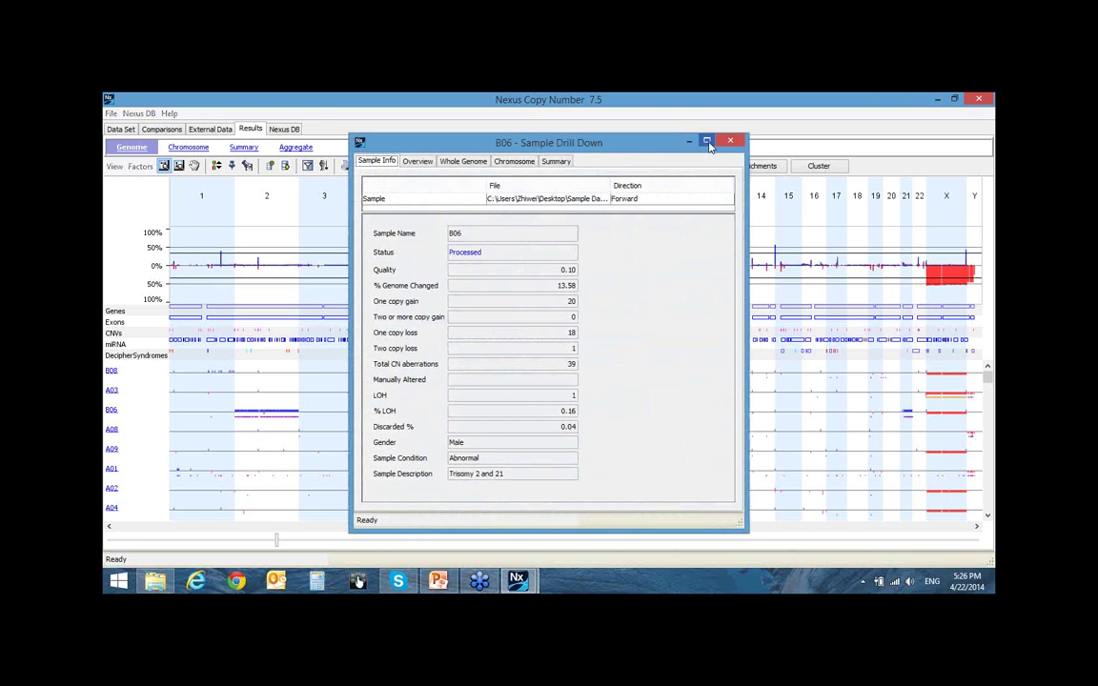
left_click(706, 142)
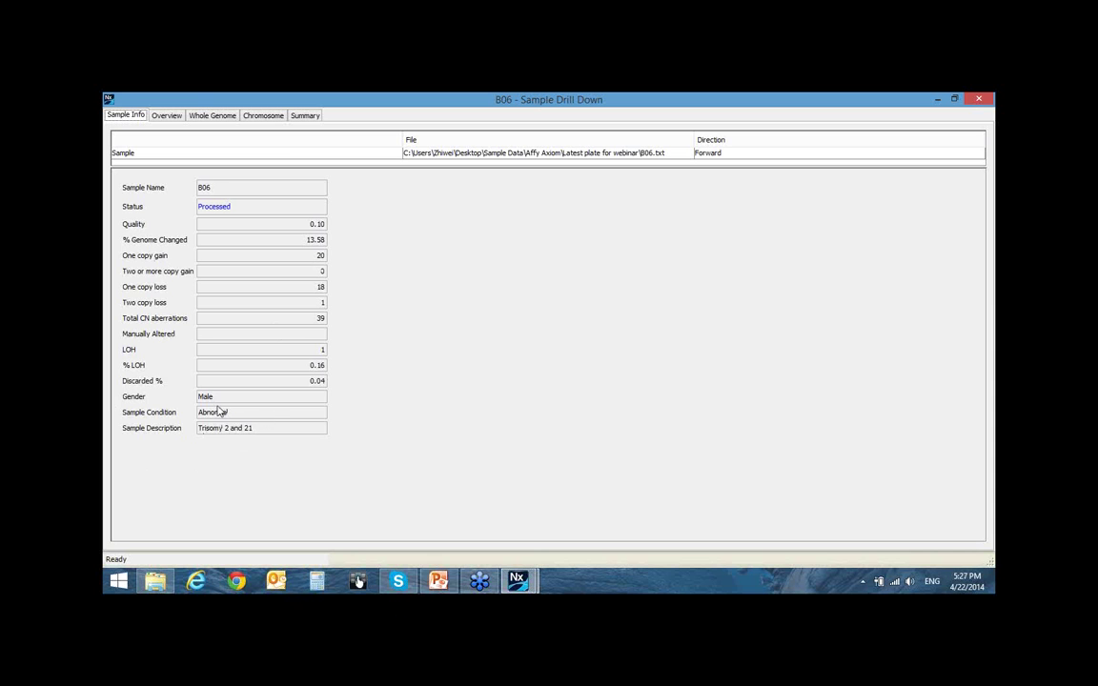
left_click(167, 115)
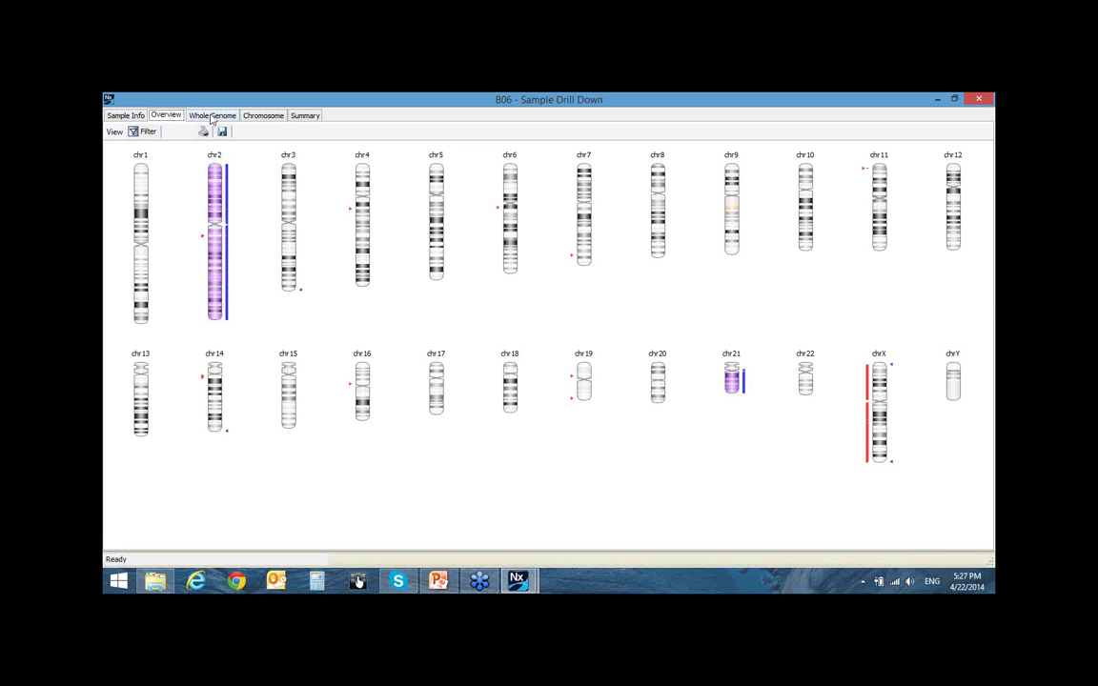
key("ctrl+Tab")
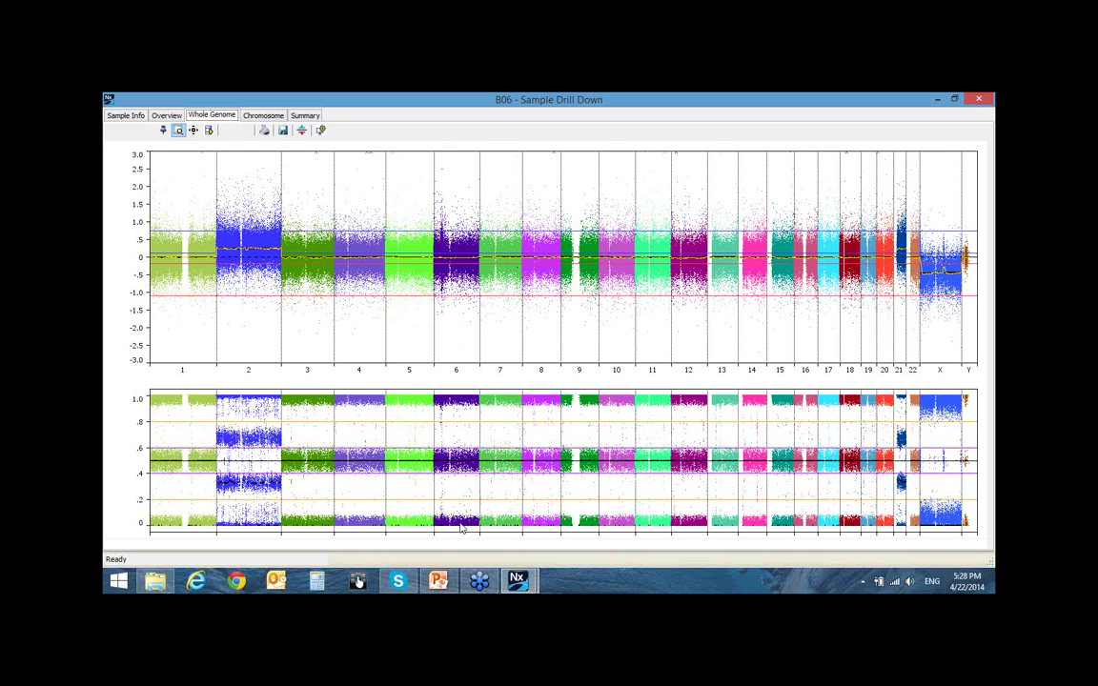
- Inspect chromosome 2 of sample B06, zooming in on the small losses in band q13 and returning to the full chromosome
left_click(264, 116)
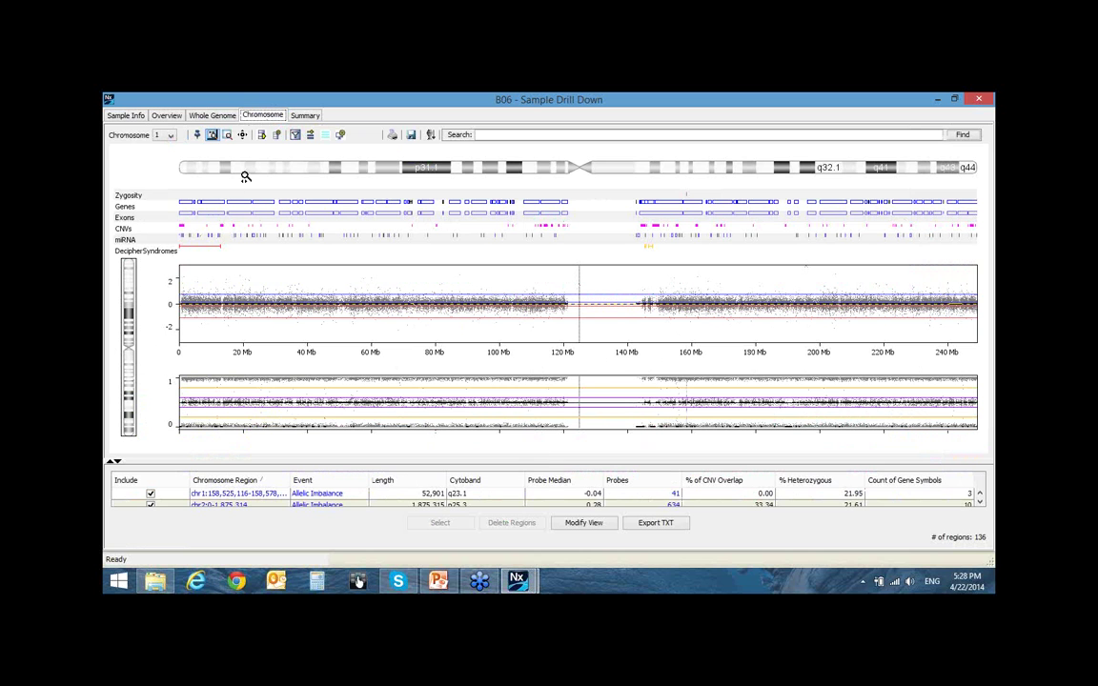
left_click(171, 137)
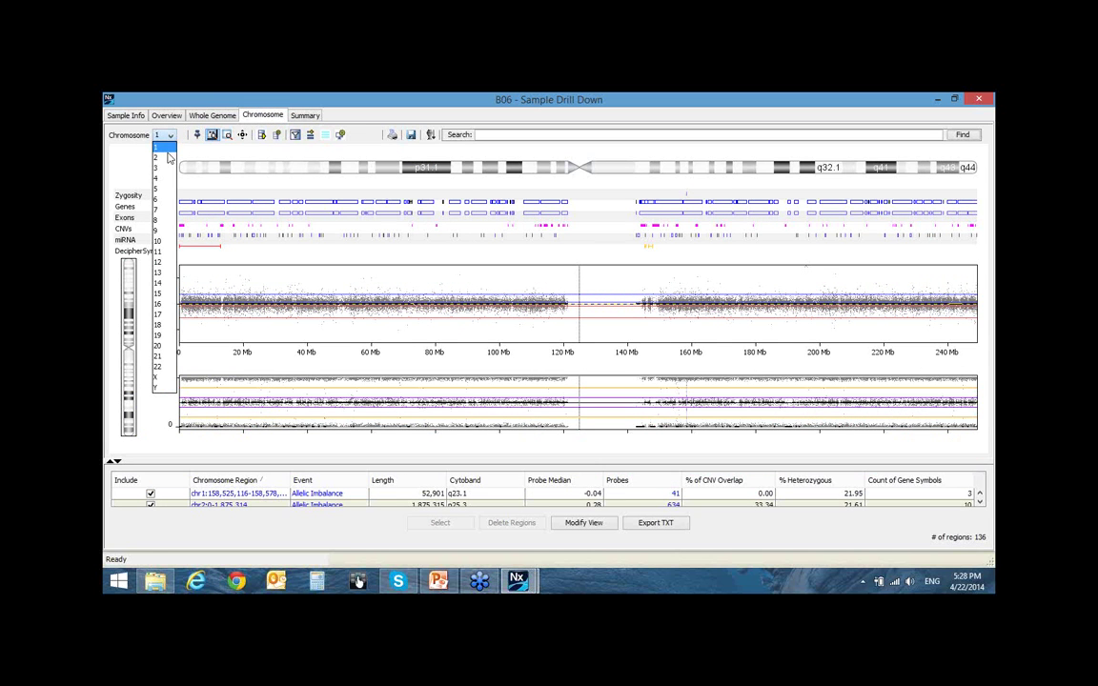
left_click(163, 157)
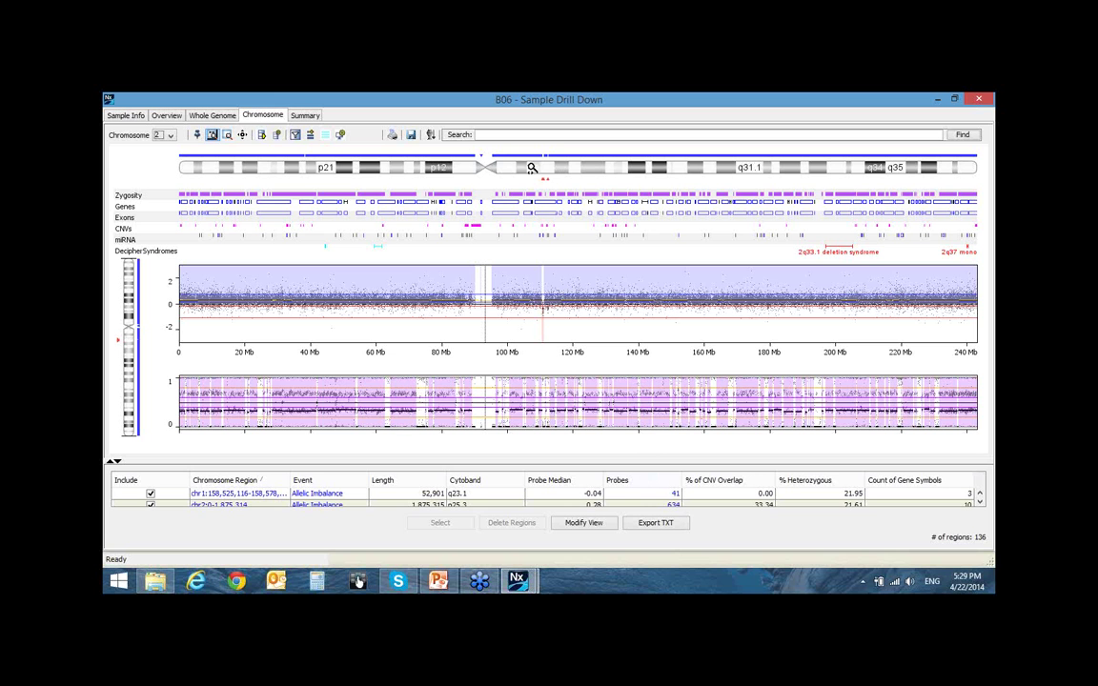
left_click_drag(532, 167, 563, 165)
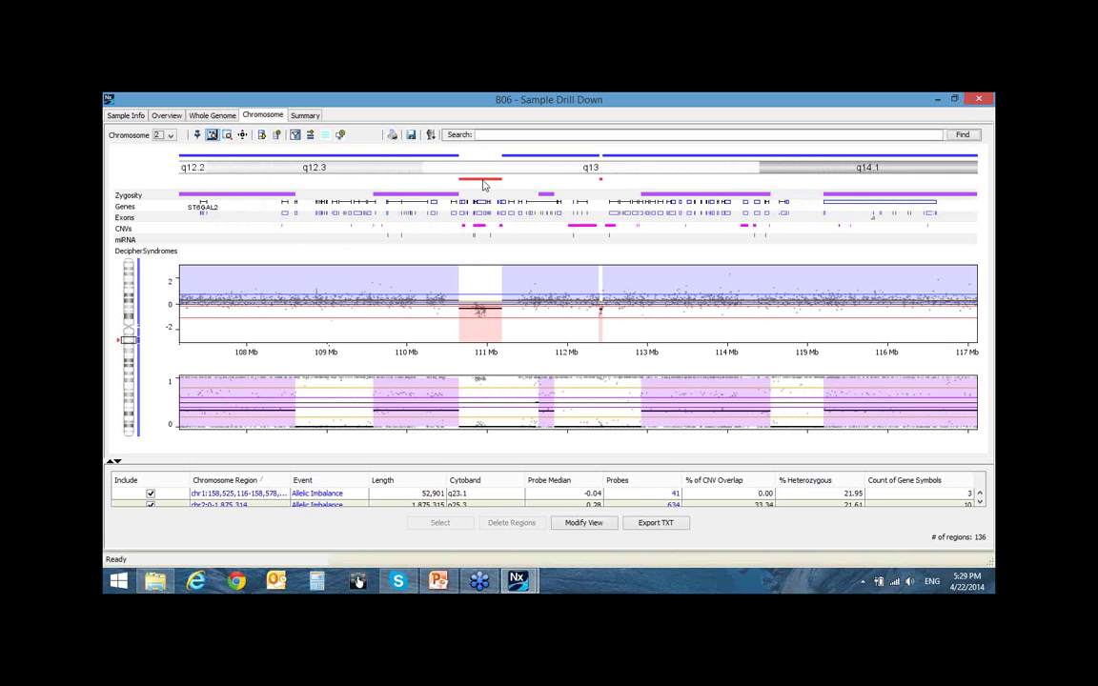
mouse_move(483, 185)
left_click_drag(392, 171, 633, 172)
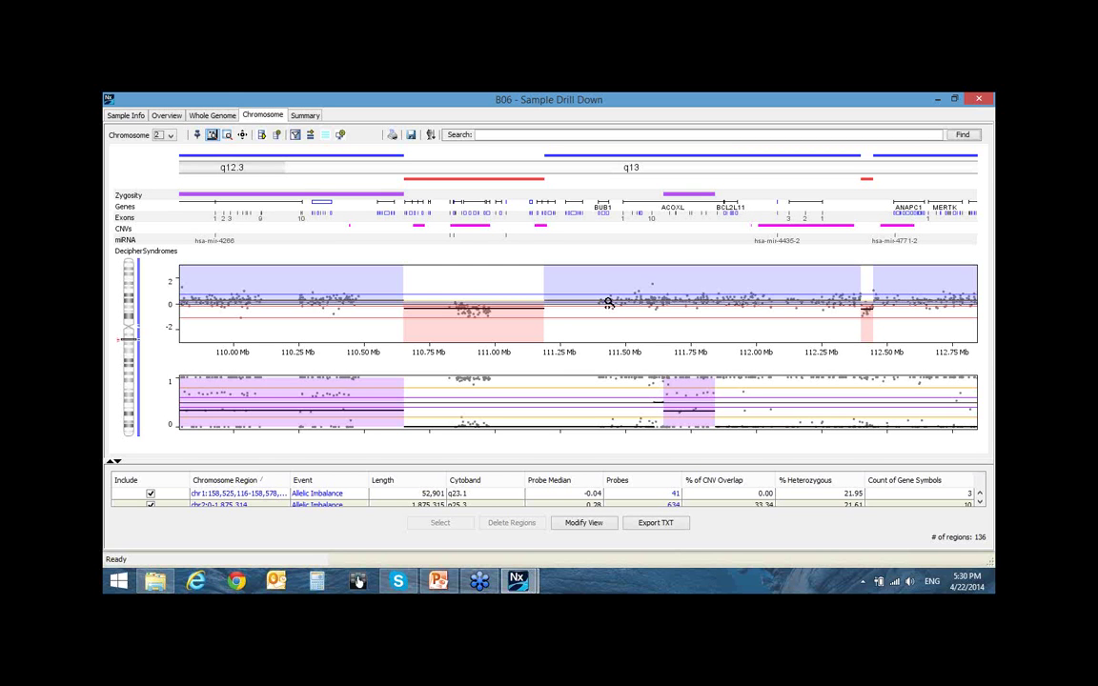
left_click(458, 172)
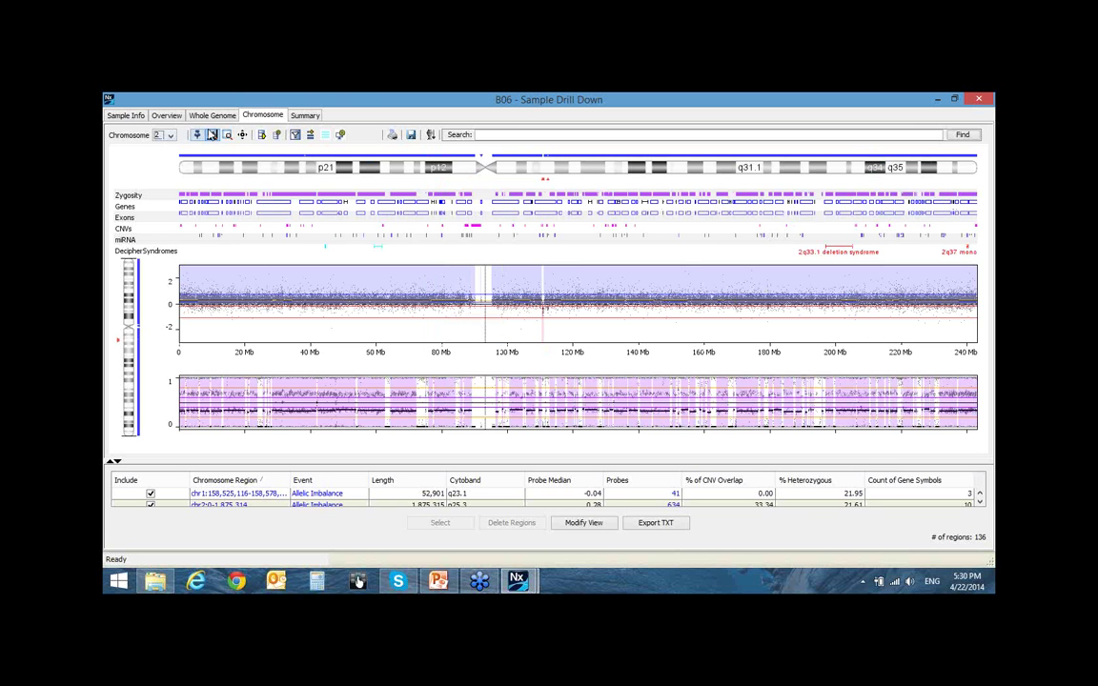
- Open chromosome 21 from the overview, select its large q11.2 - q22.3 gain, and enlarge the region table
left_click(166, 115)
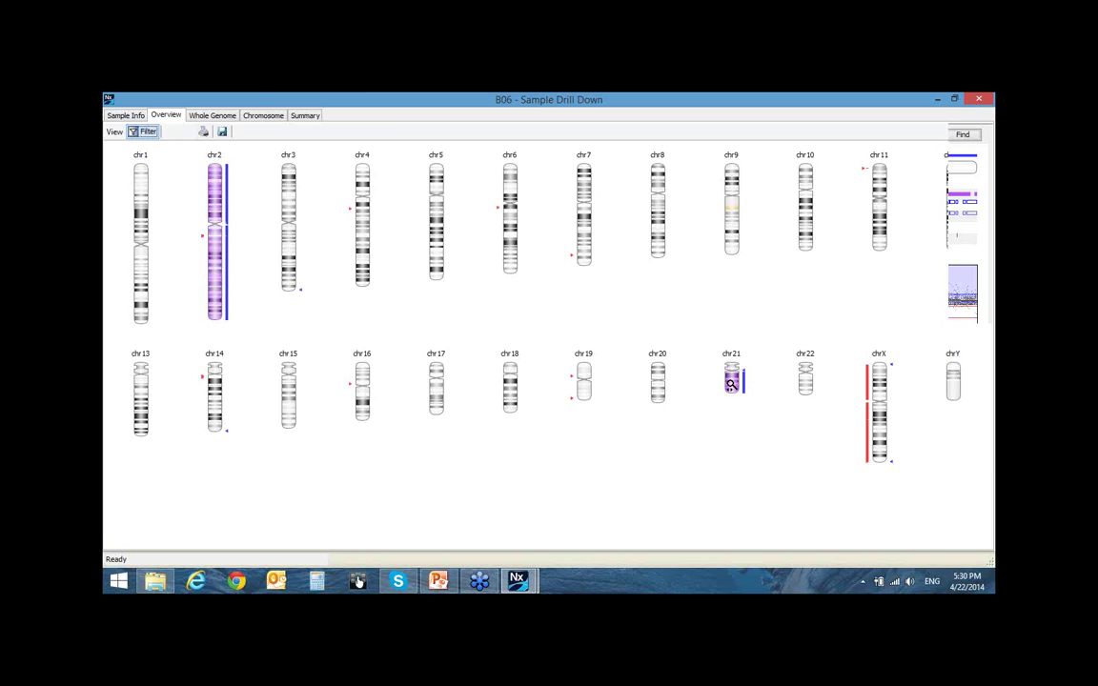
left_click(732, 383)
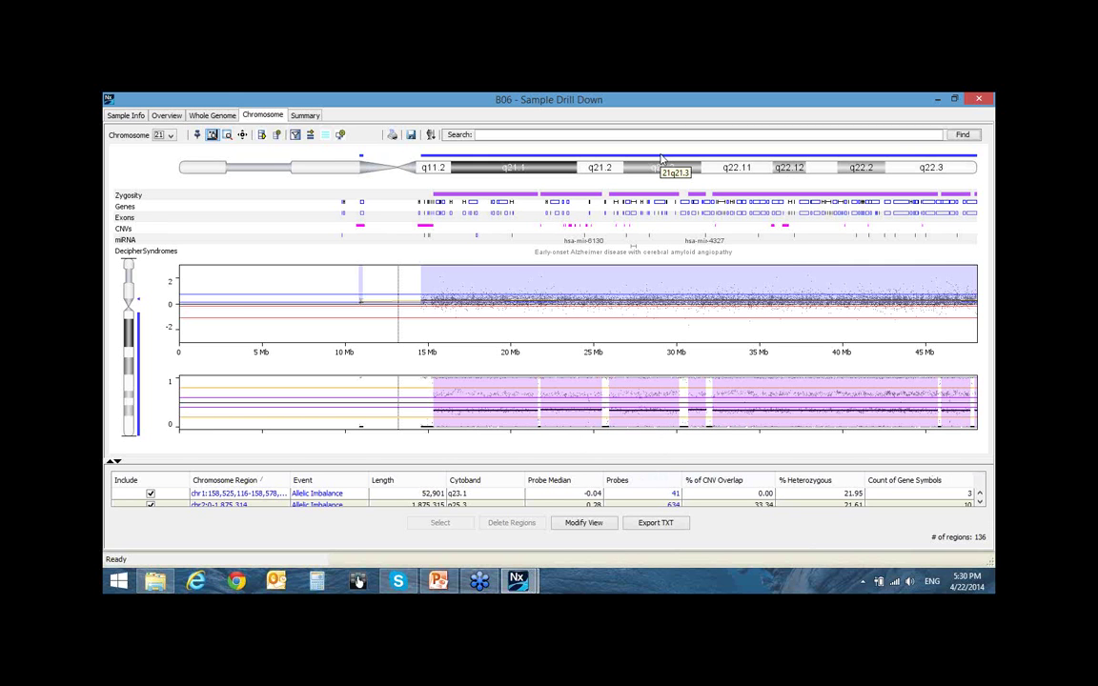
left_click(572, 305)
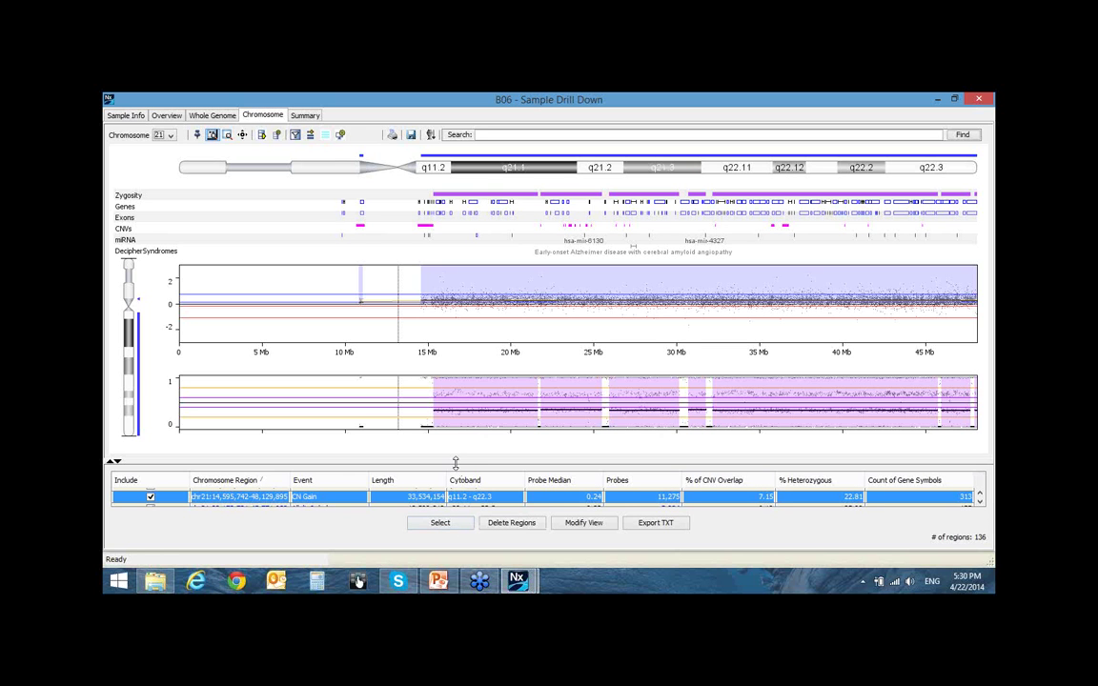
left_click_drag(456, 462, 464, 395)
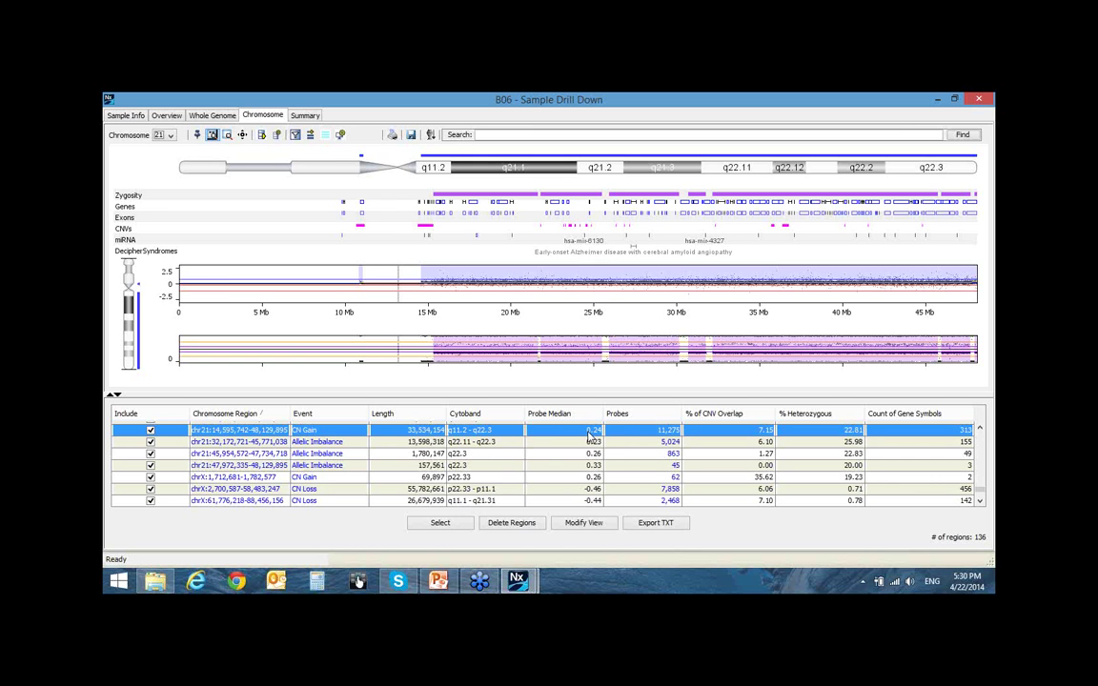
- Add the ID columns for Gene Symbols and DecipherSyndromes to the region table
left_click(584, 524)
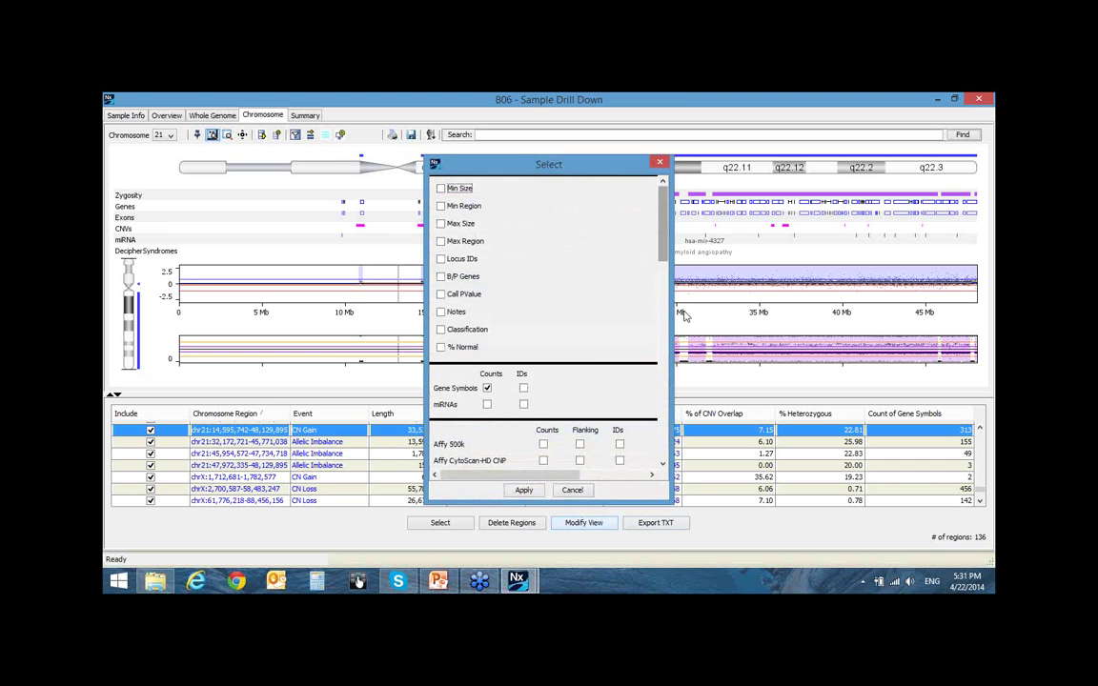
left_click_drag(680, 314, 705, 314)
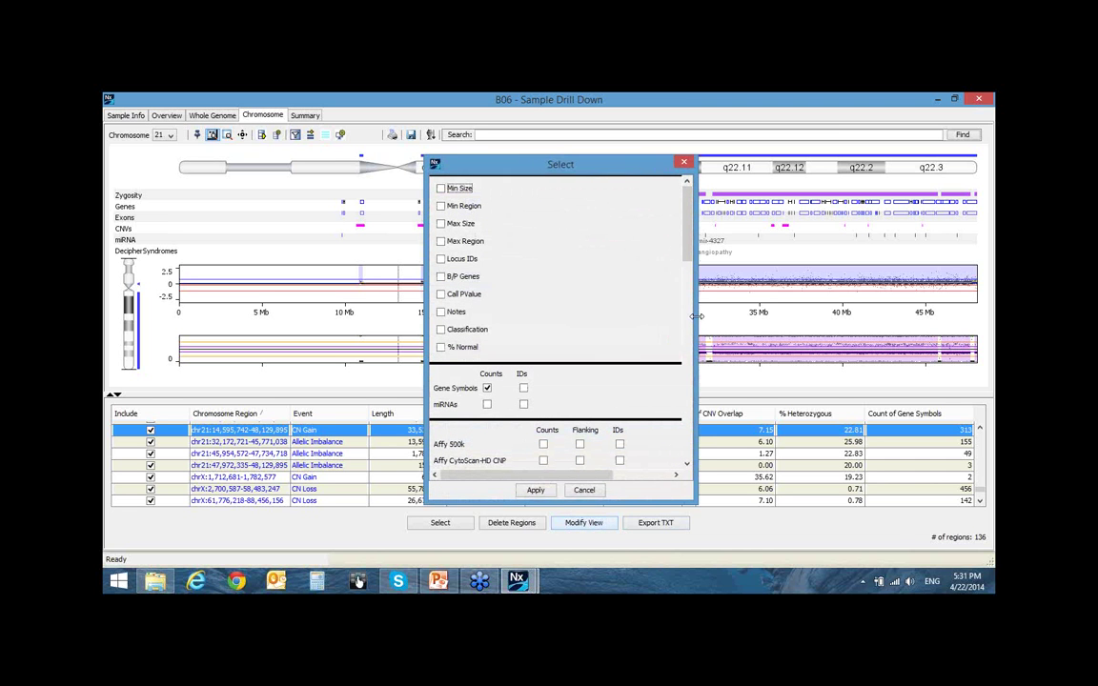
left_click(524, 388)
left_click_drag(687, 225, 688, 302)
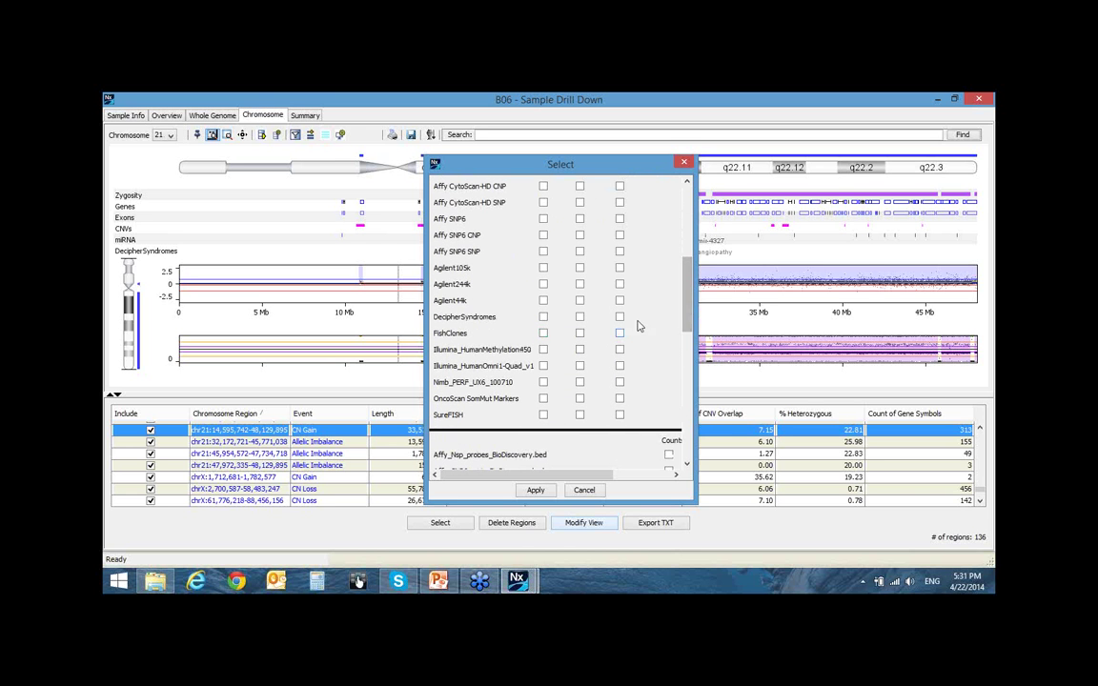
left_click(619, 317)
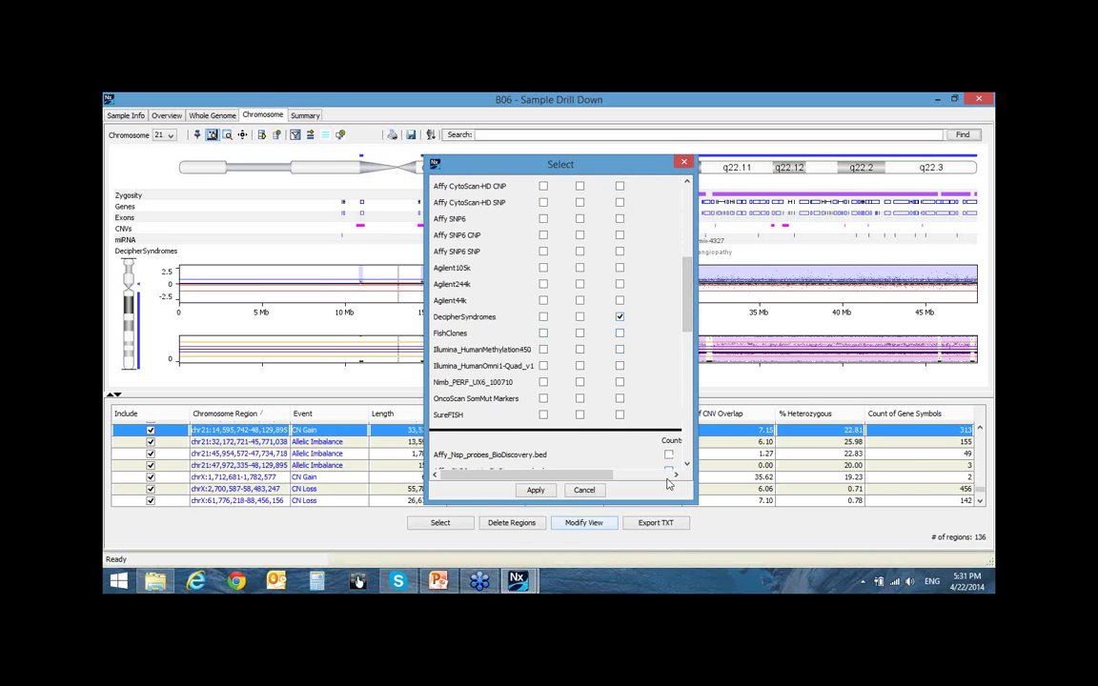
left_click(536, 491)
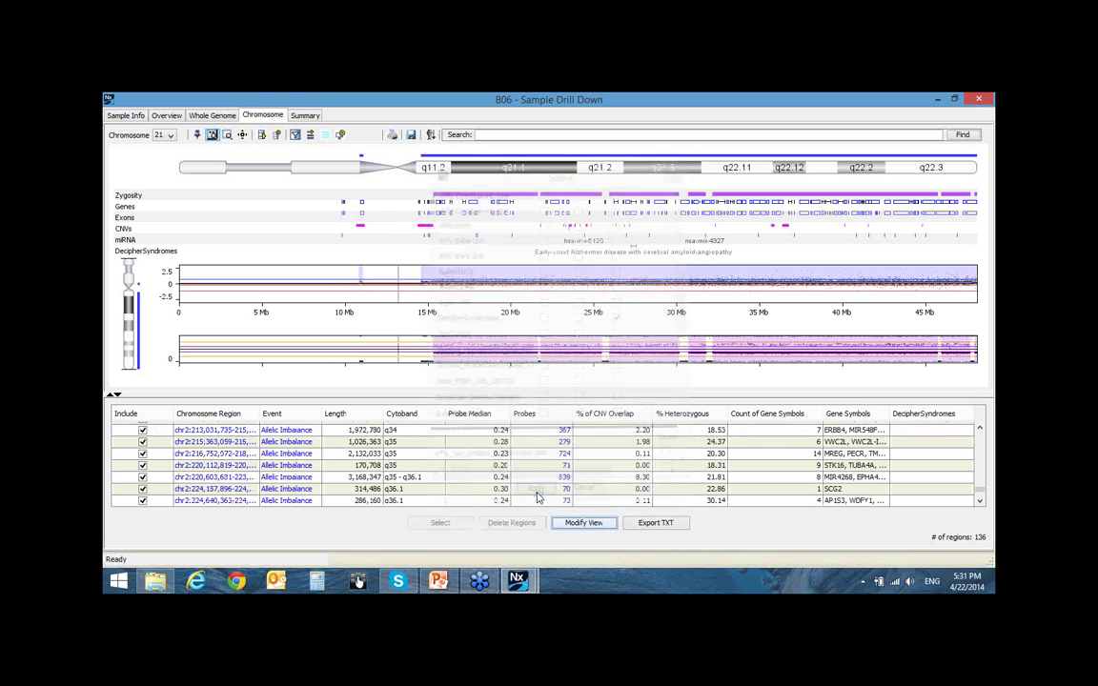
- Sort the region table by DecipherSyndromes and select the chromosome 21 q11.2 - q22.3 gain
left_click(915, 415)
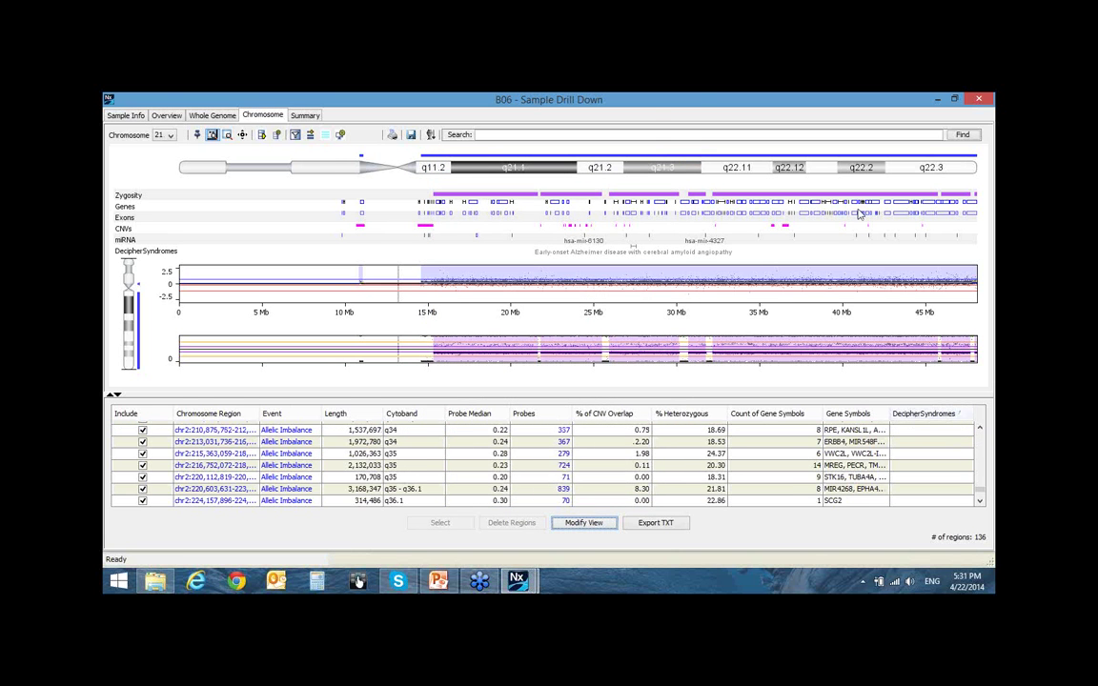
left_click(641, 162)
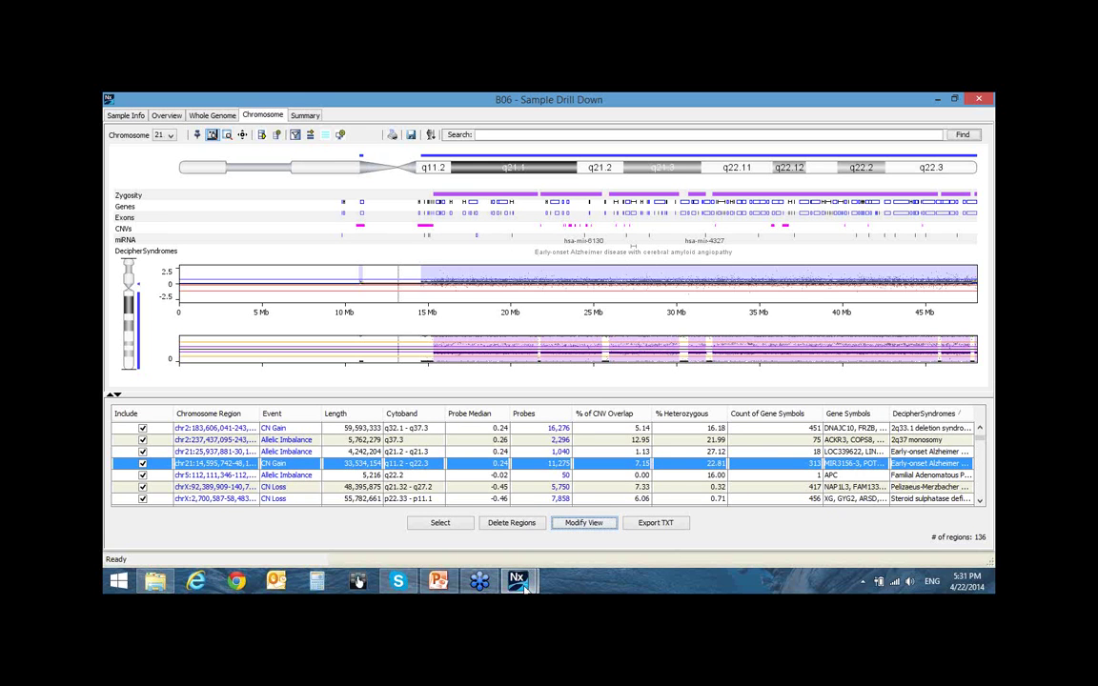
- Return to the project's genome results window and open the call details of sample B08's loss at the start of chromosome 4
mouse_move(519, 586)
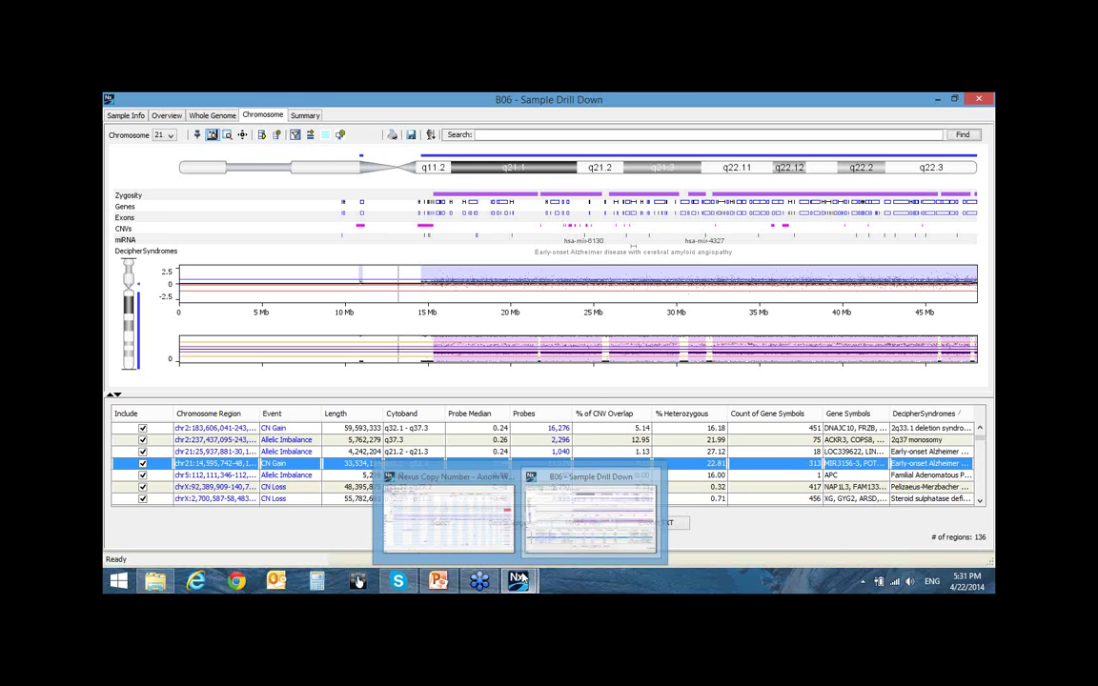
left_click(446, 510)
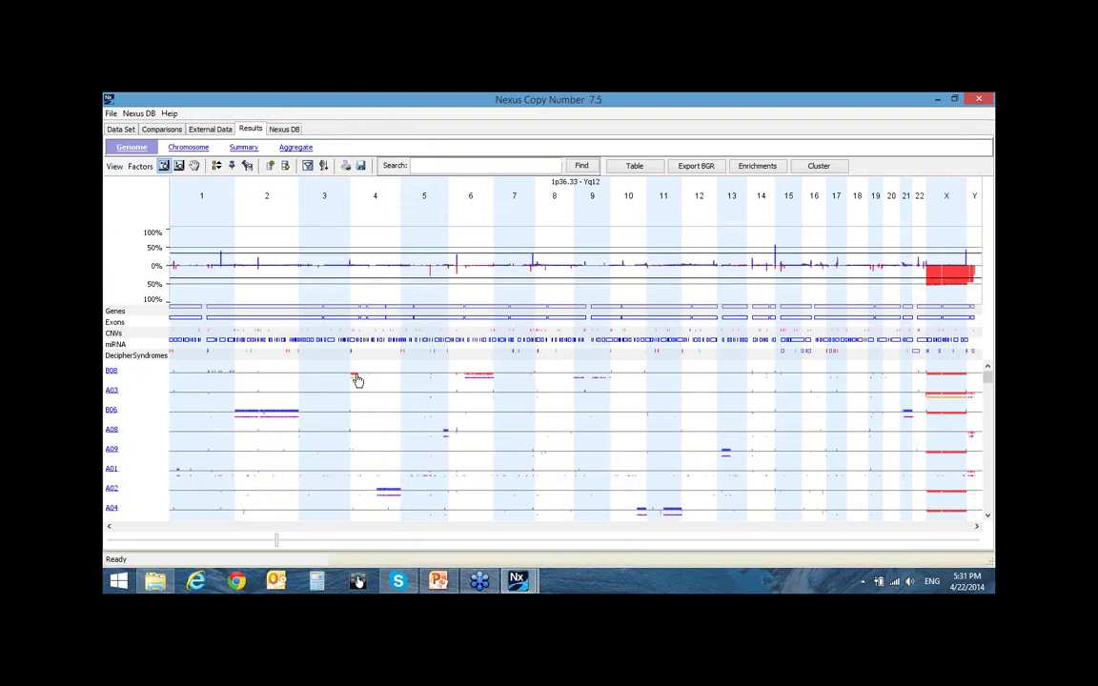
mouse_move(357, 380)
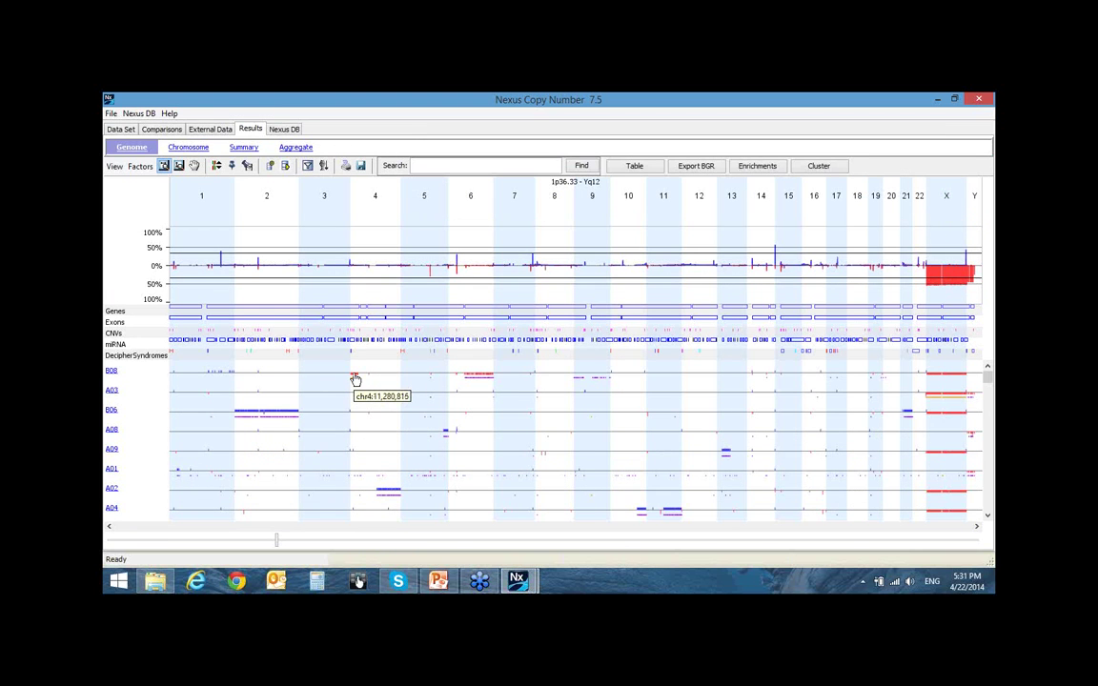
double_click(353, 377)
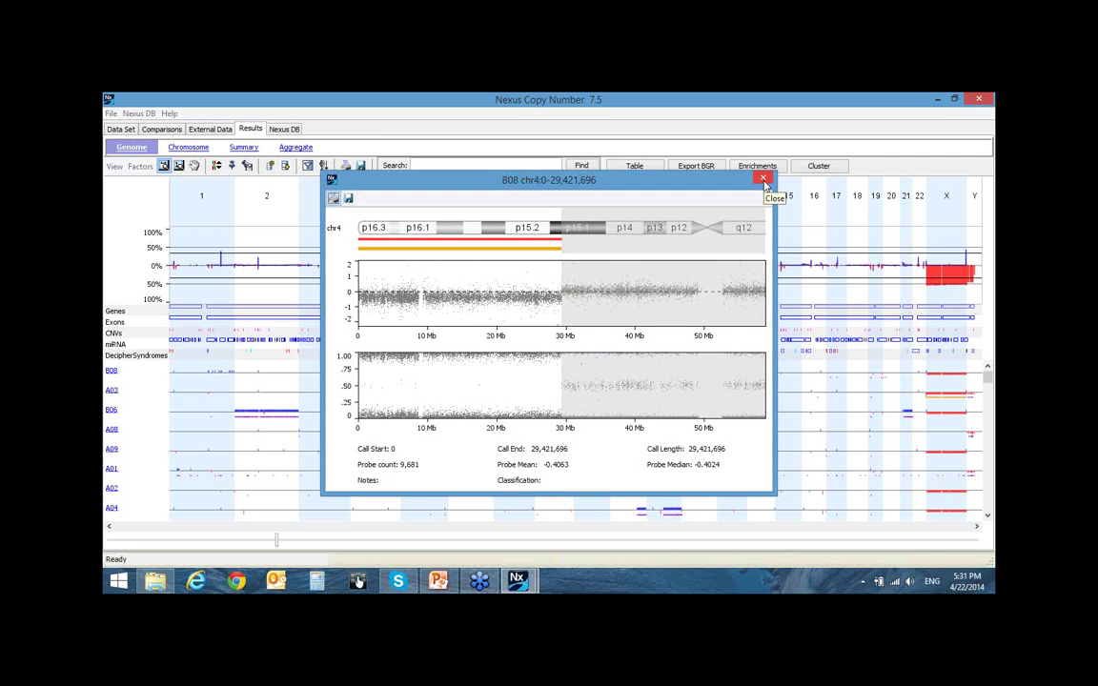
- Close the call details, open sample B08's drill-down in a full-size window, and show chromosome 4 from its overview
key("Escape")
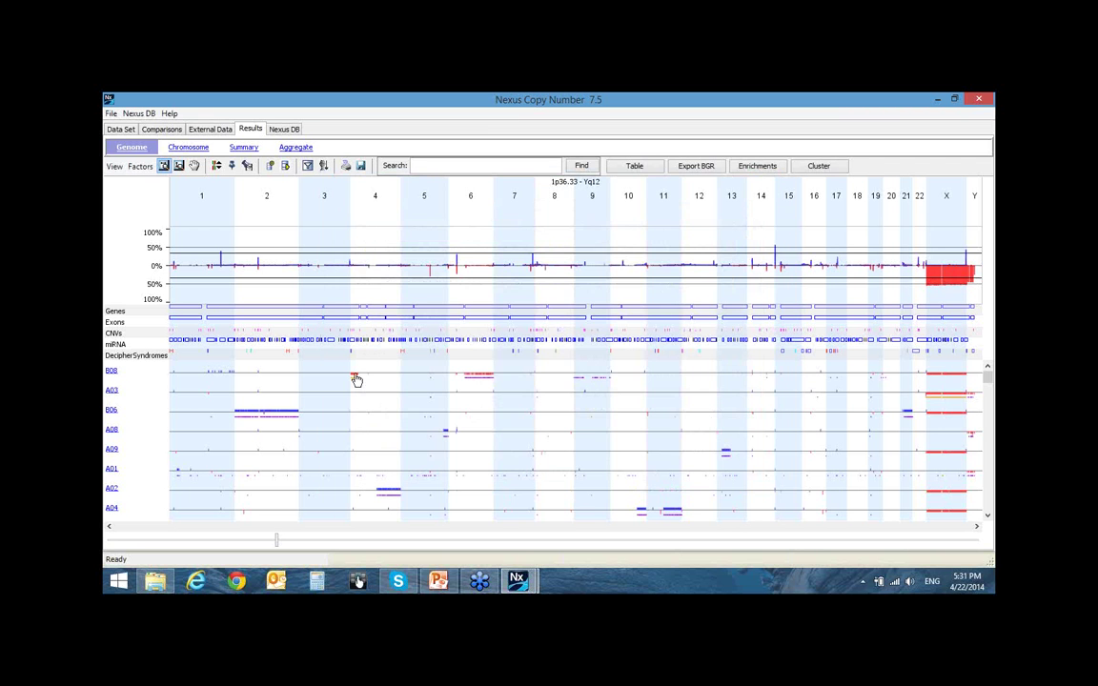
left_click(554, 398)
left_click(707, 142)
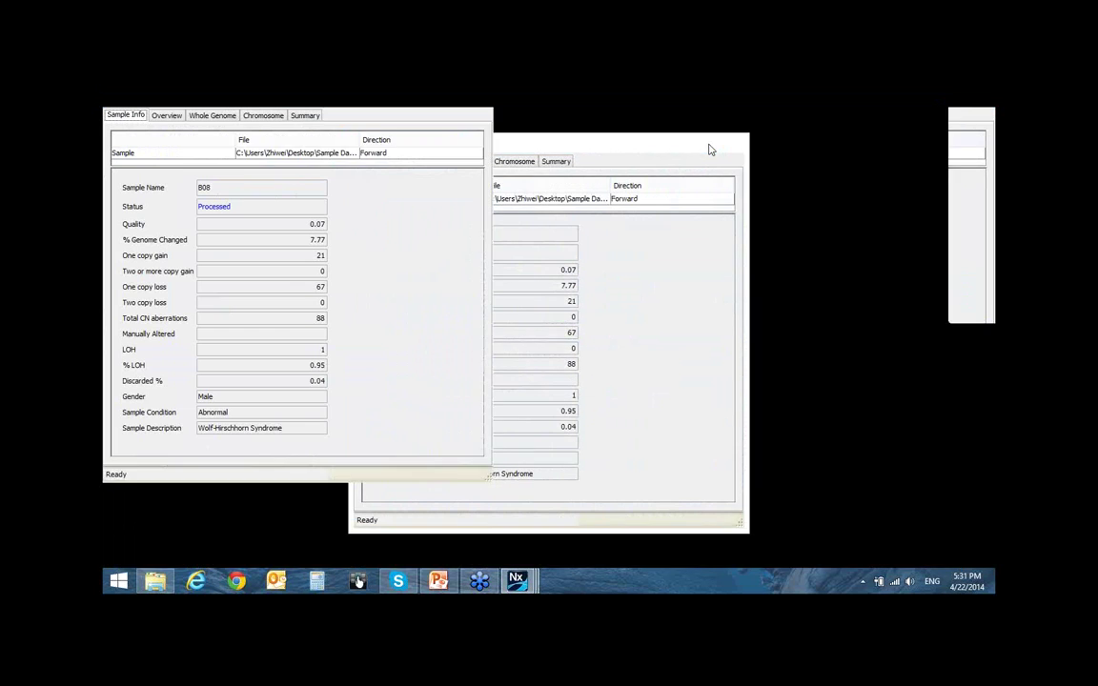
left_click(166, 116)
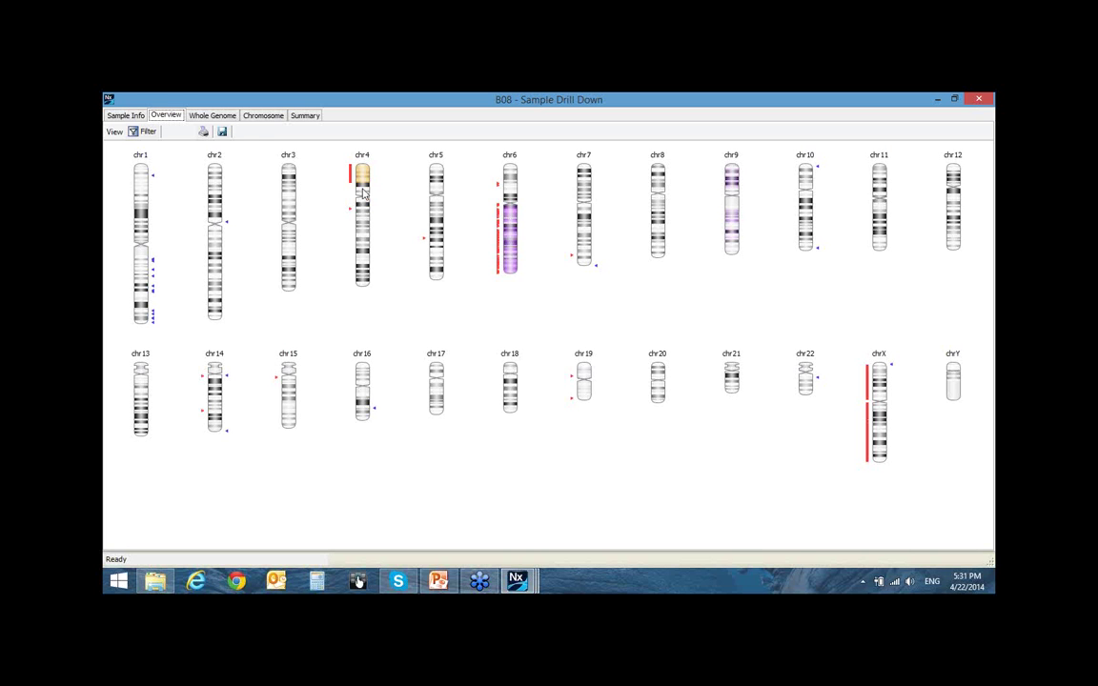
left_click(366, 203)
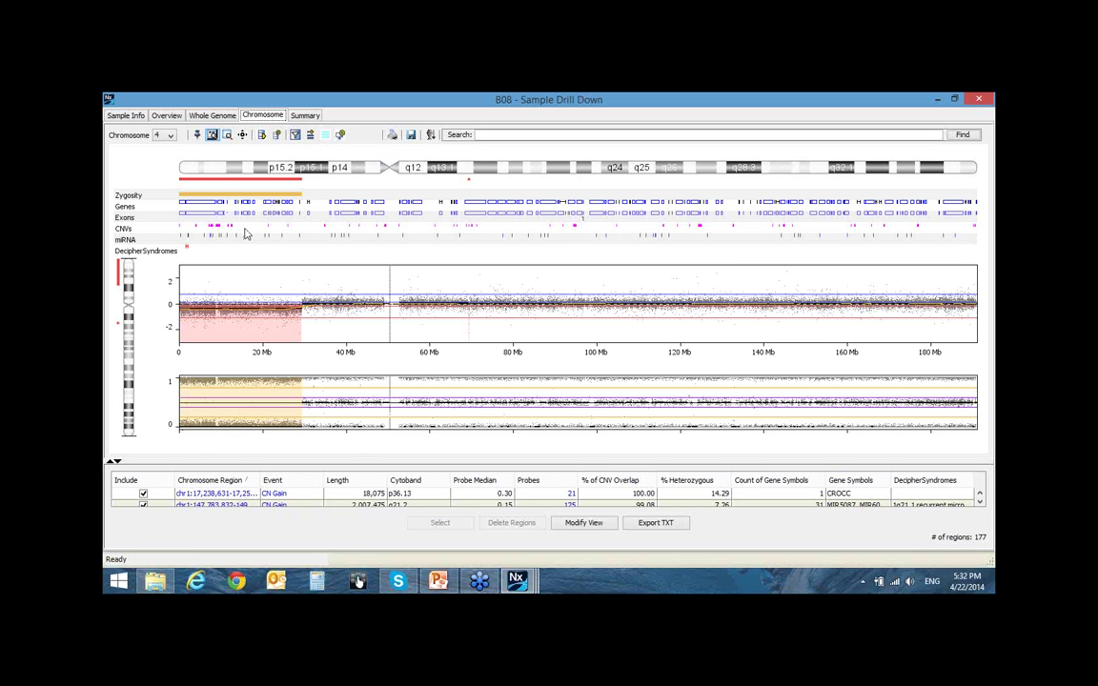
- Zoom into the p16.3 end of chromosome 4 and open the DECIPHER page for Wolf-Hirschhorn Syndrome, agreeing to the data-use terms
left_click_drag(179, 168, 211, 168)
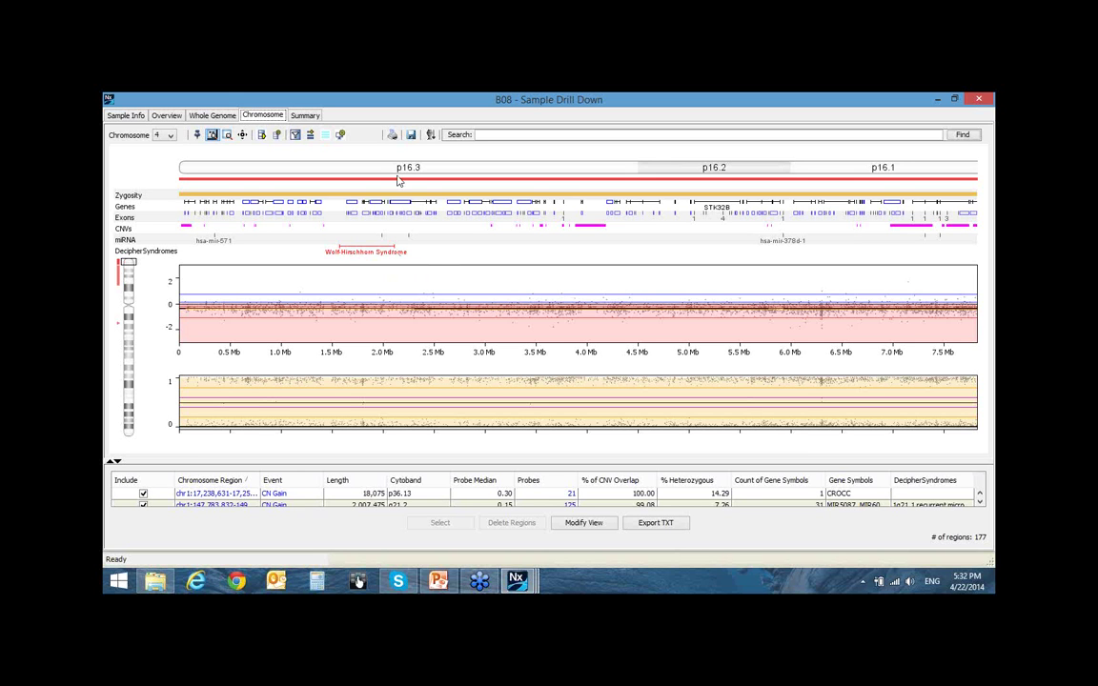
left_click(370, 251)
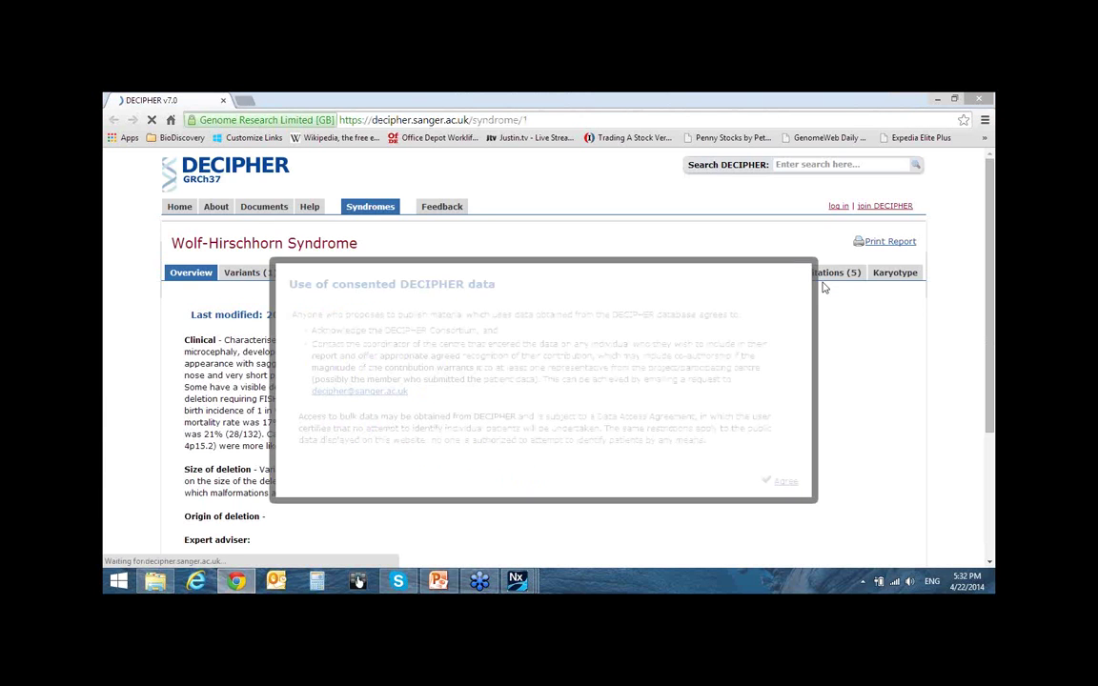
left_click(784, 483)
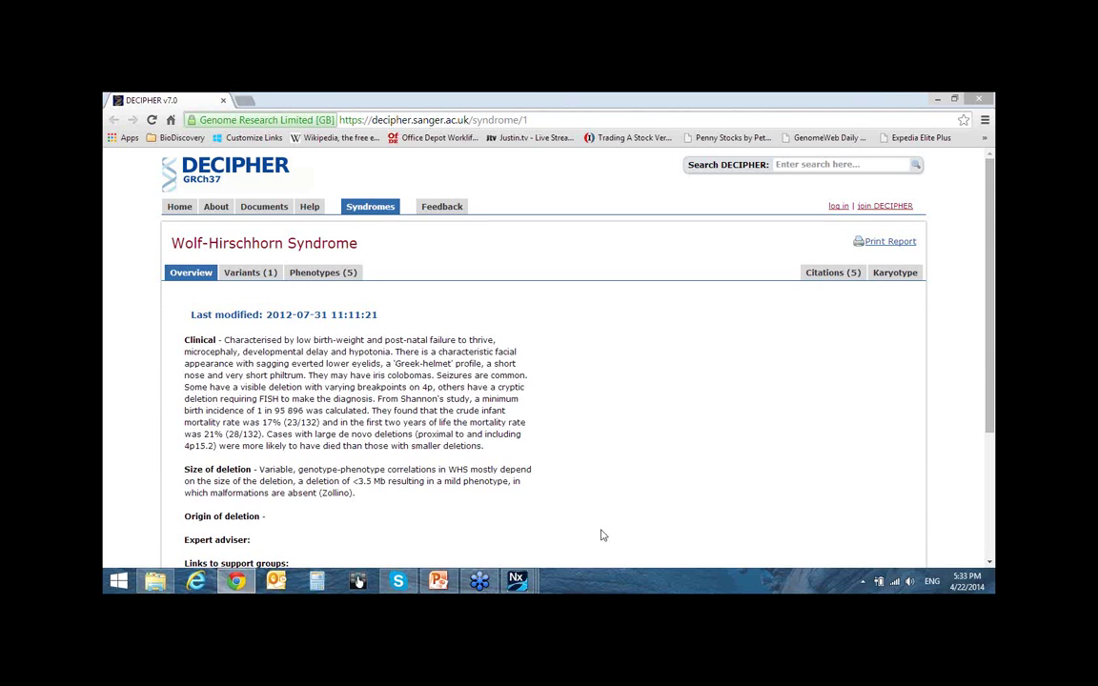
- Switch back to sample B08's drill-down in Nexus Copy Number and restore the full view of chromosome 4
mouse_move(522, 585)
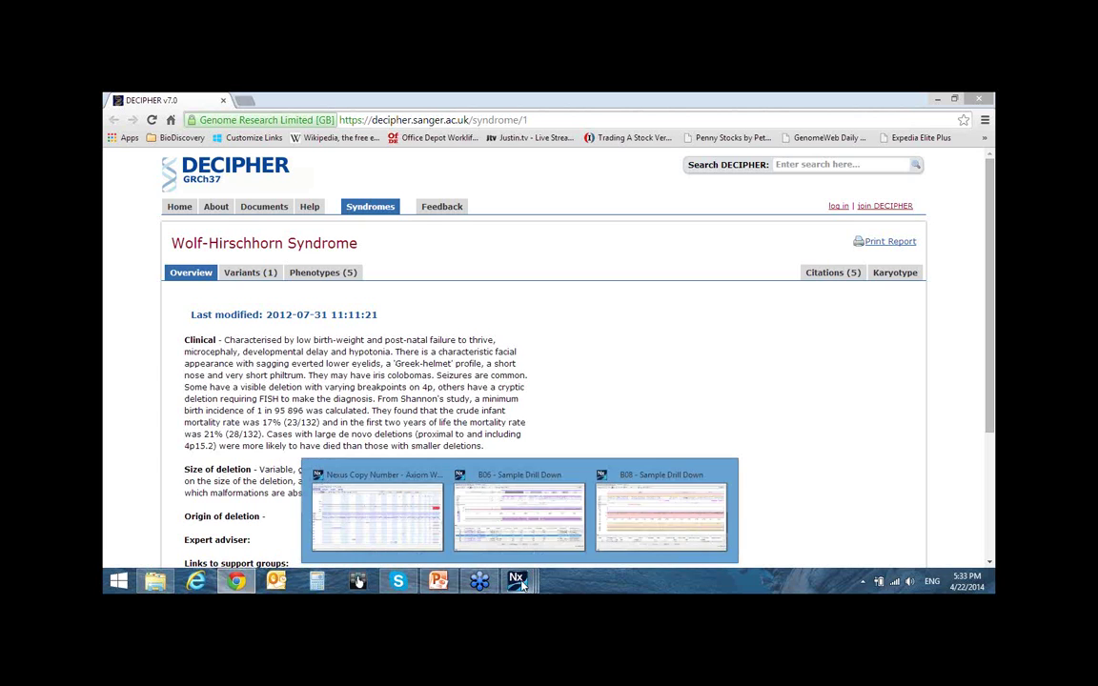
left_click(660, 515)
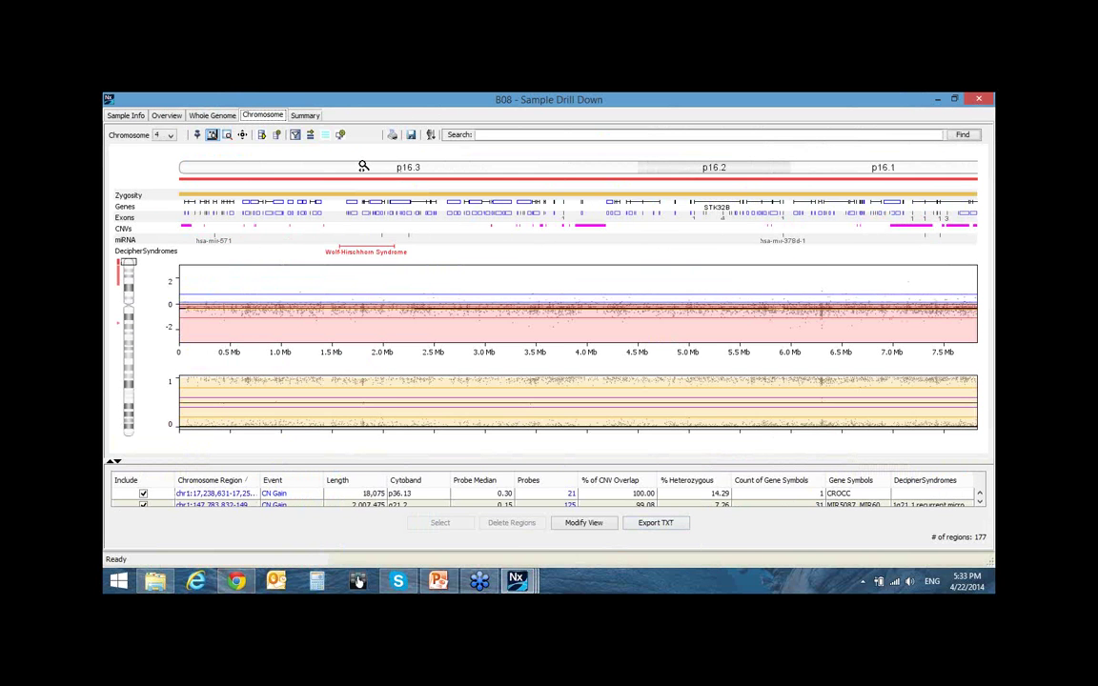
left_click(364, 167)
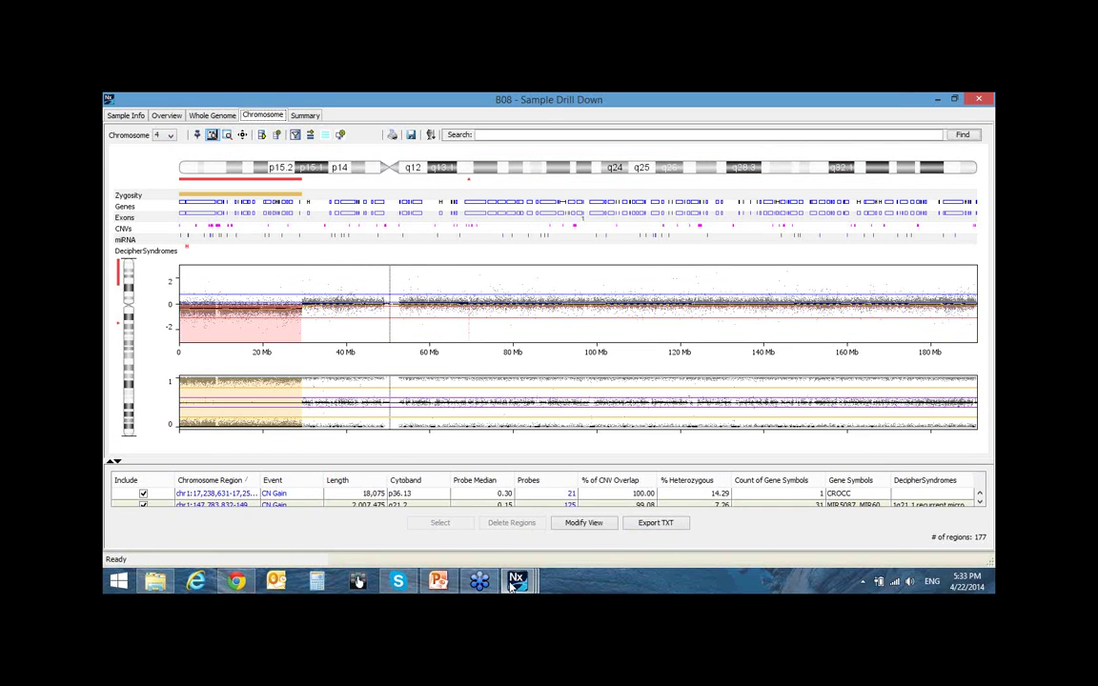
- Return to the Axiom project window and log in to Nexus DB with the account password
mouse_move(510, 583)
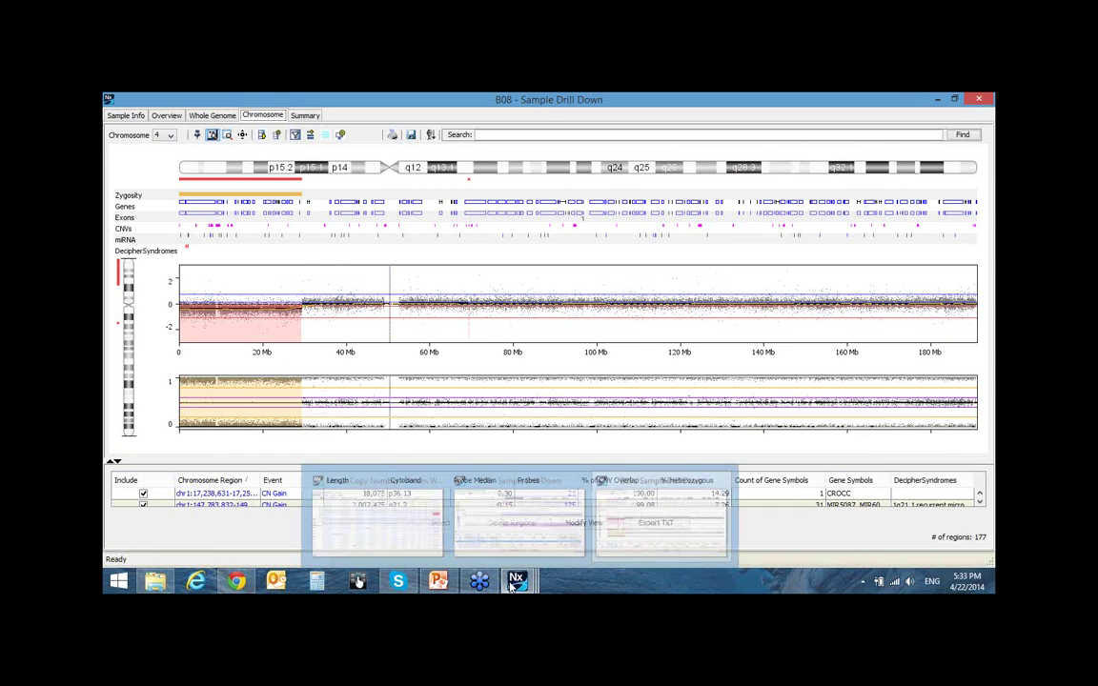
left_click(350, 529)
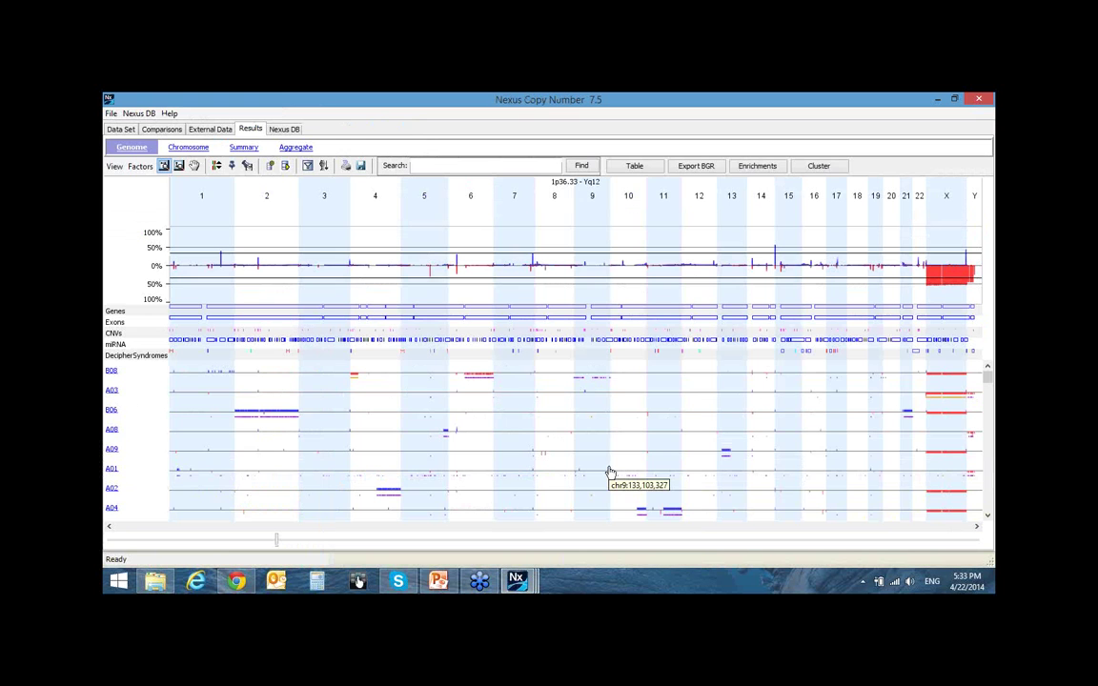
left_click(284, 130)
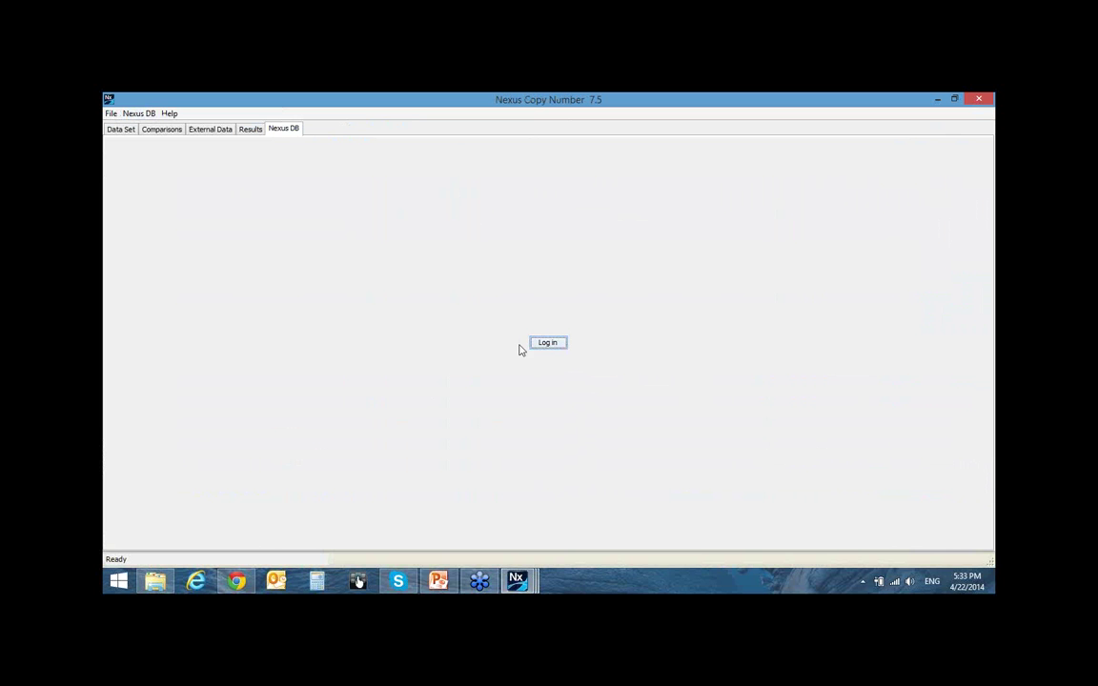
left_click(559, 345)
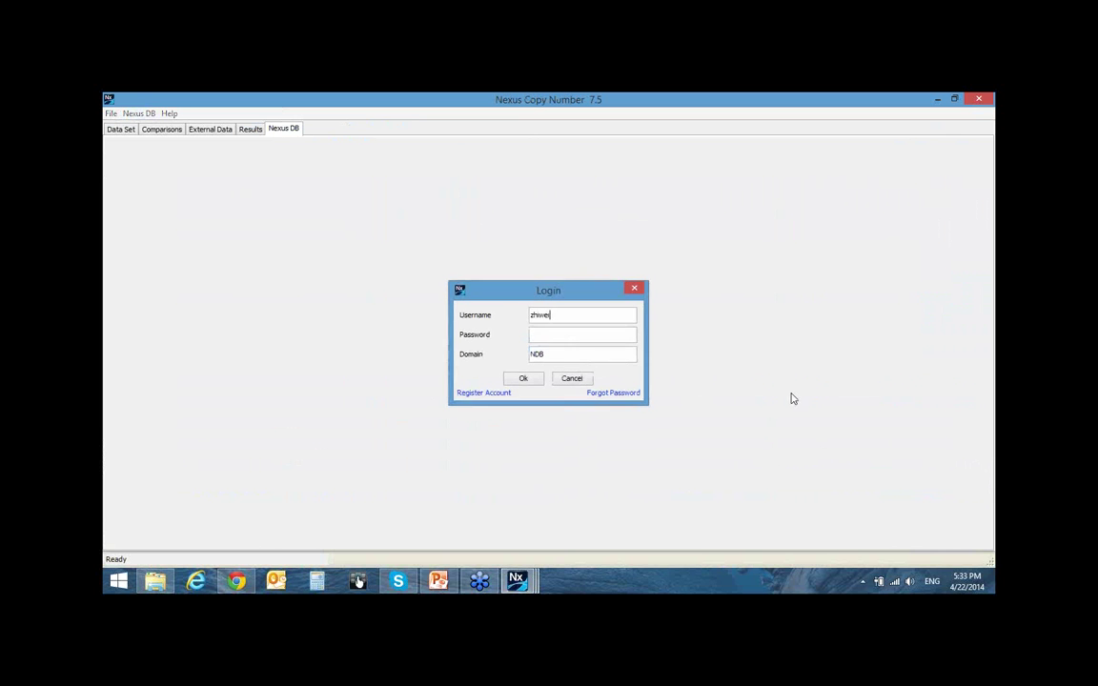
left_click(567, 334)
left_click(532, 381)
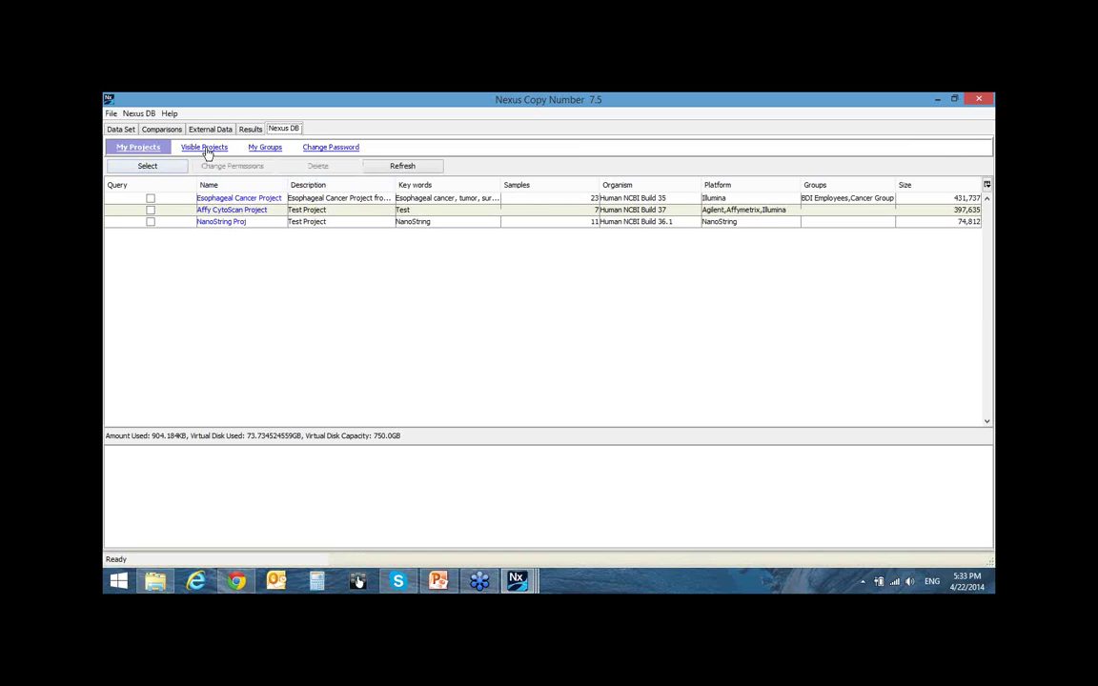
- List the visible Nexus DB projects, widen the Name column, and look through them sorted by name in descending order
left_click(191, 147)
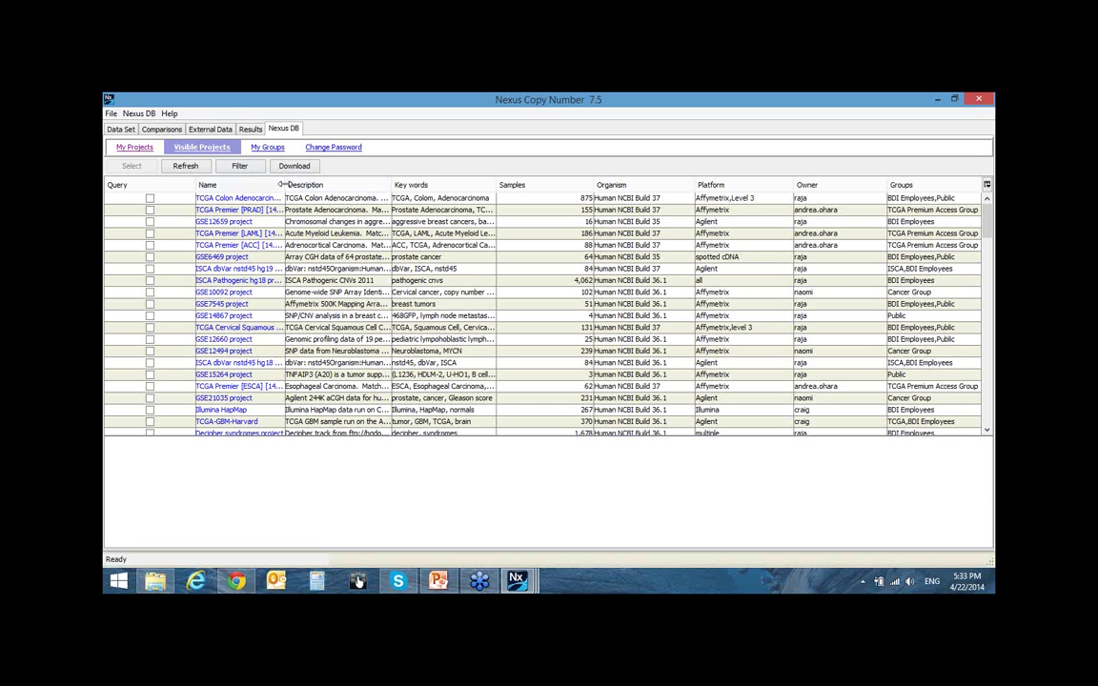
left_click_drag(307, 185, 387, 184)
left_click(278, 185)
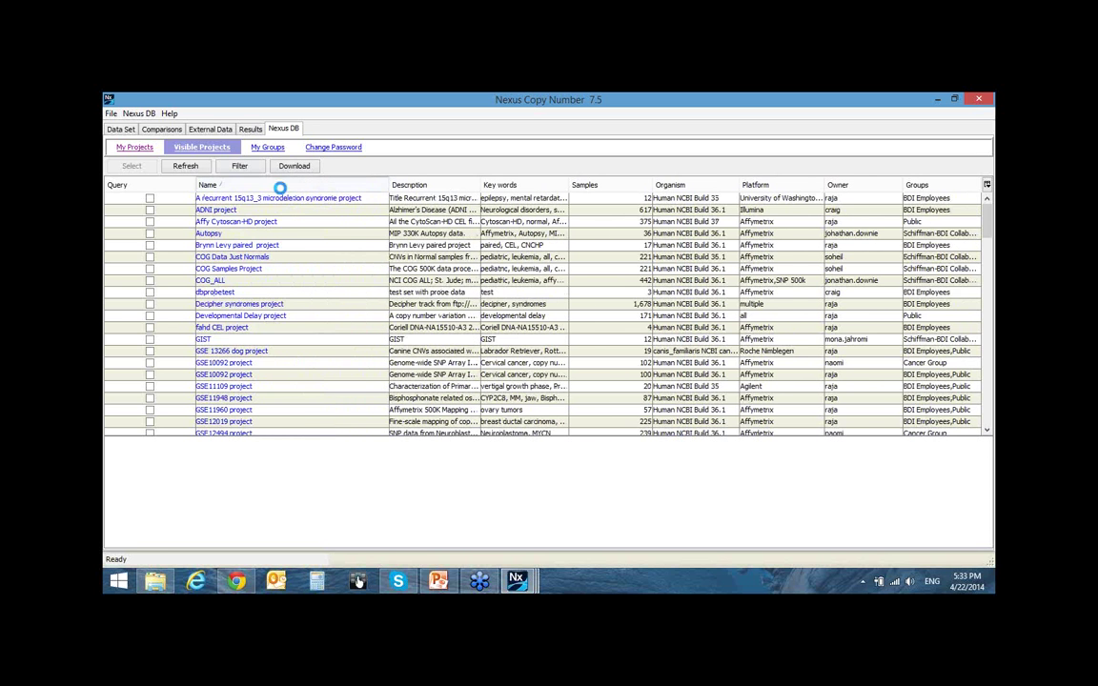
left_click(280, 186)
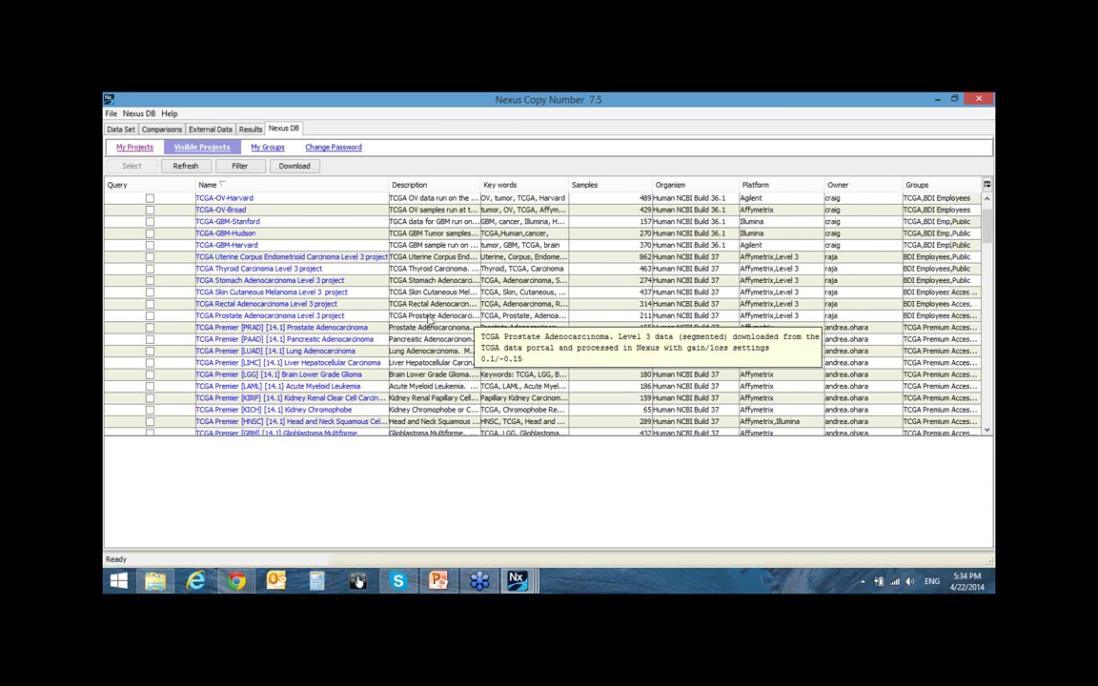
scroll(434, 319, "down", 2)
scroll(437, 318, "down", 6)
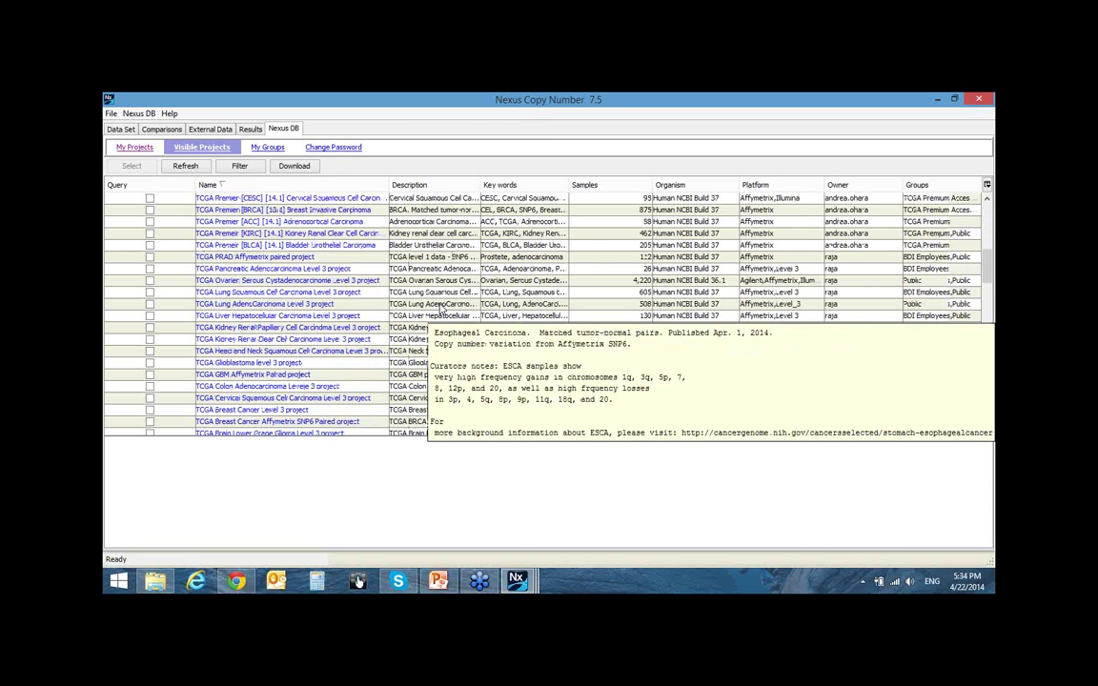
scroll(440, 307, "down", 1)
- Sort the visible projects by name in ascending order and mark the ISCA dbVar nstd37 hg19 project for querying
left_click(272, 186)
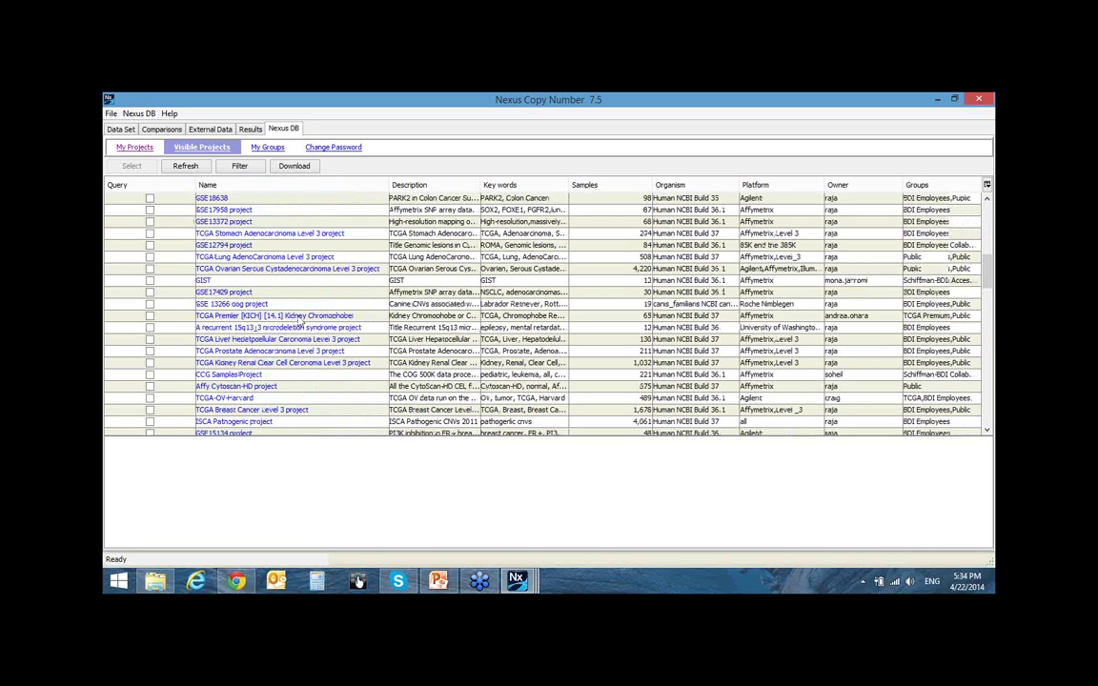
scroll(290, 276, "down", 4)
left_click(272, 186)
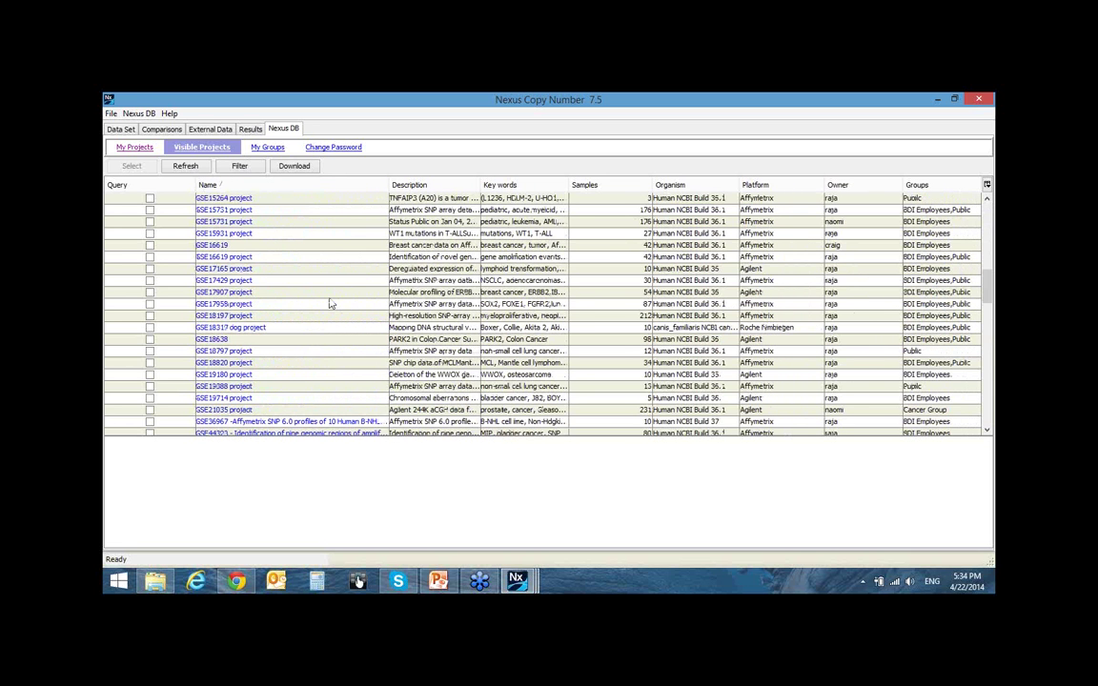
scroll(331, 305, "down", 6)
scroll(330, 301, "up", 2)
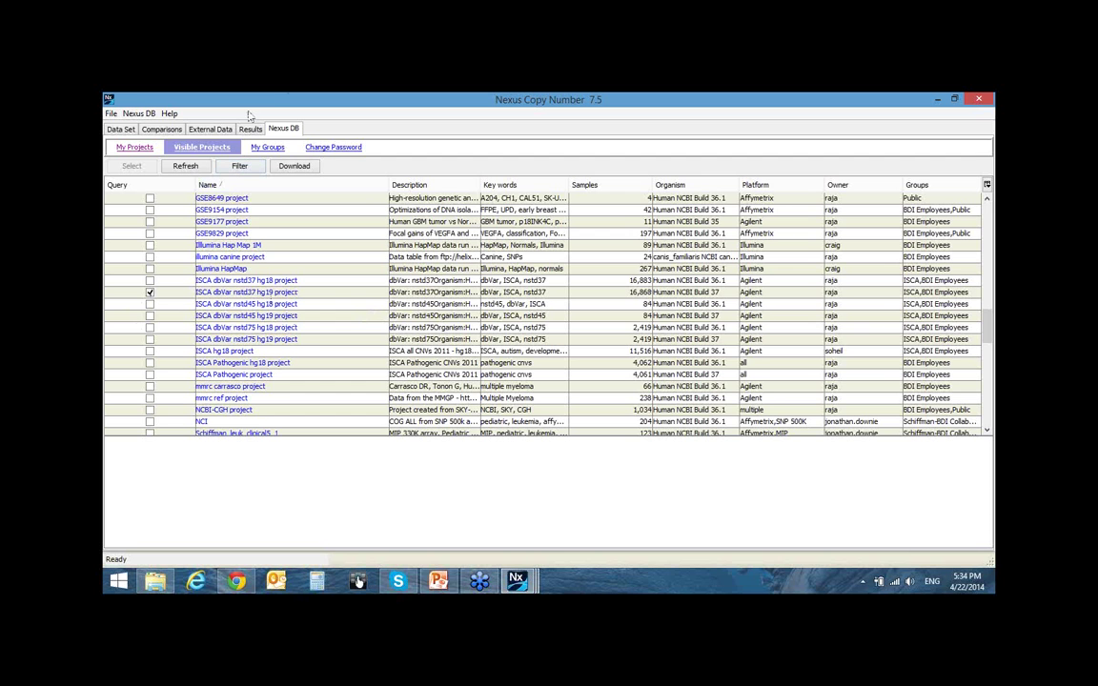
- Query the database for sample B08's copy number loss at chr4:0-29,421,696
mouse_move(517, 584)
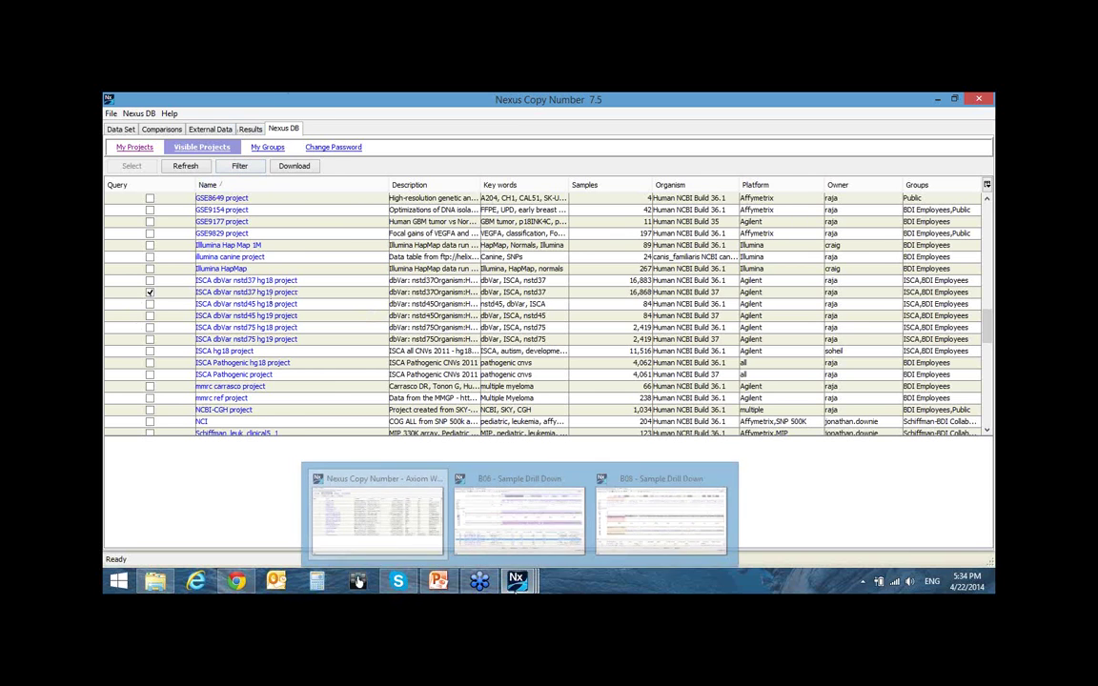
left_click(647, 540)
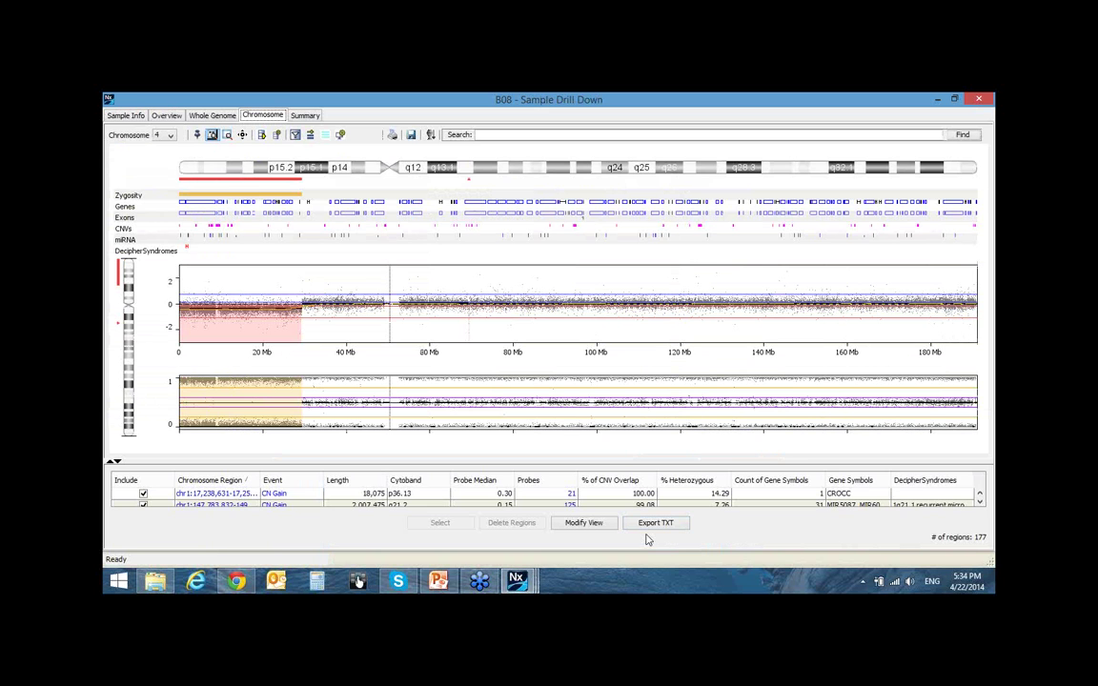
right_click(240, 185)
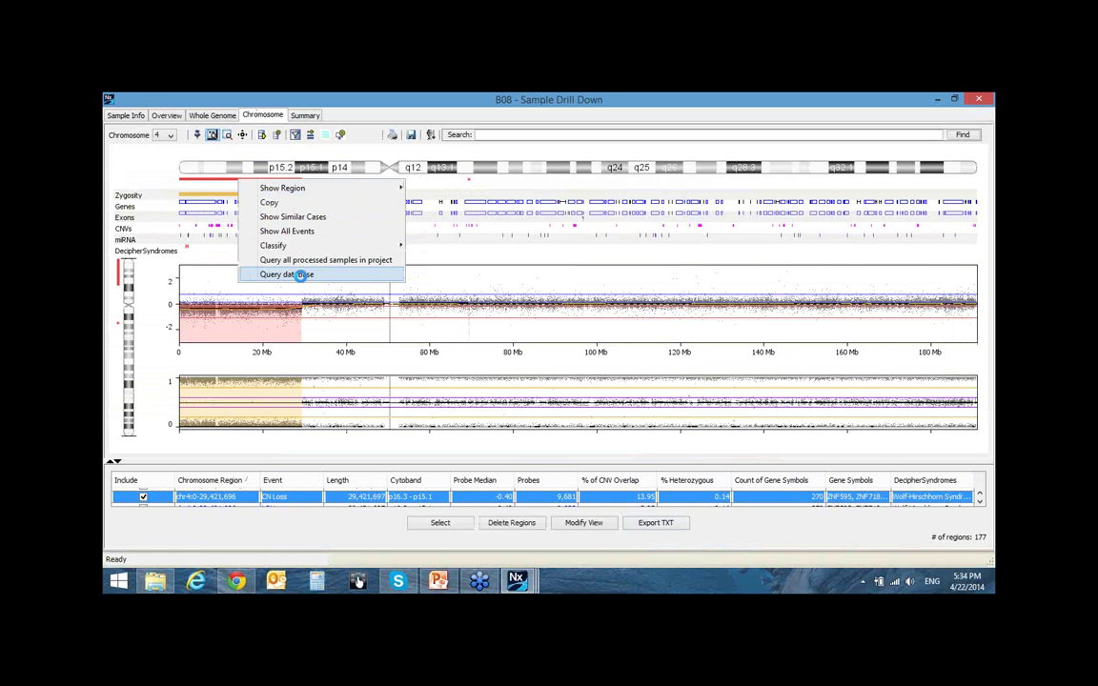
left_click(297, 275)
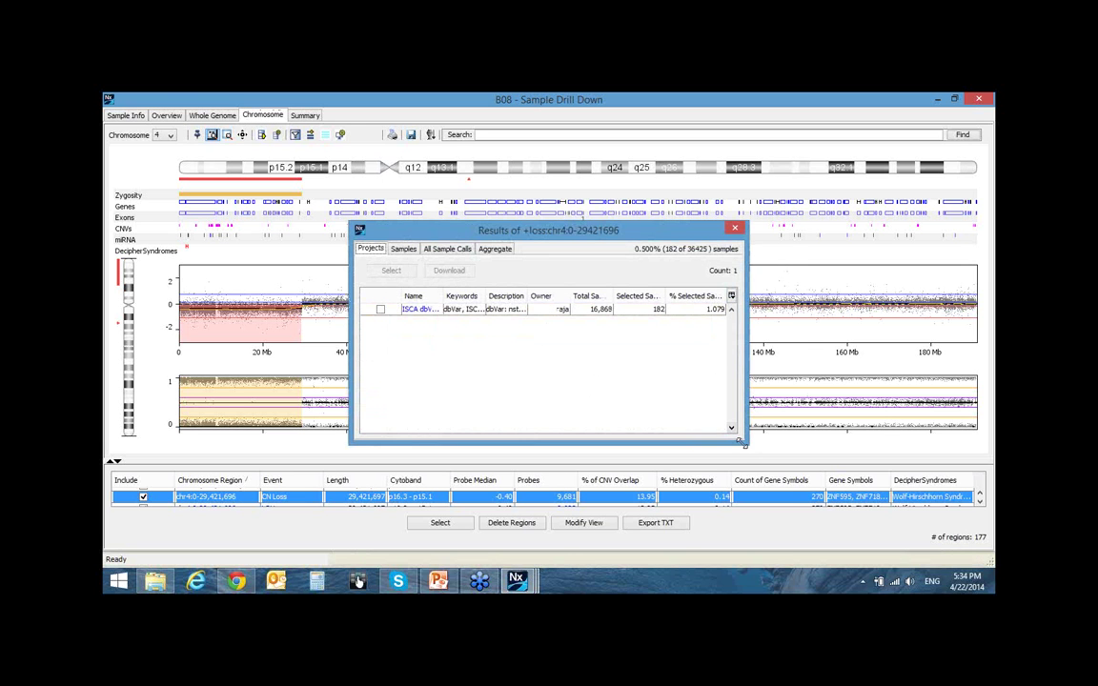
- Show all sample calls in an enlarged query results window and widen the Notes and Classification columns
left_click_drag(748, 442, 825, 536)
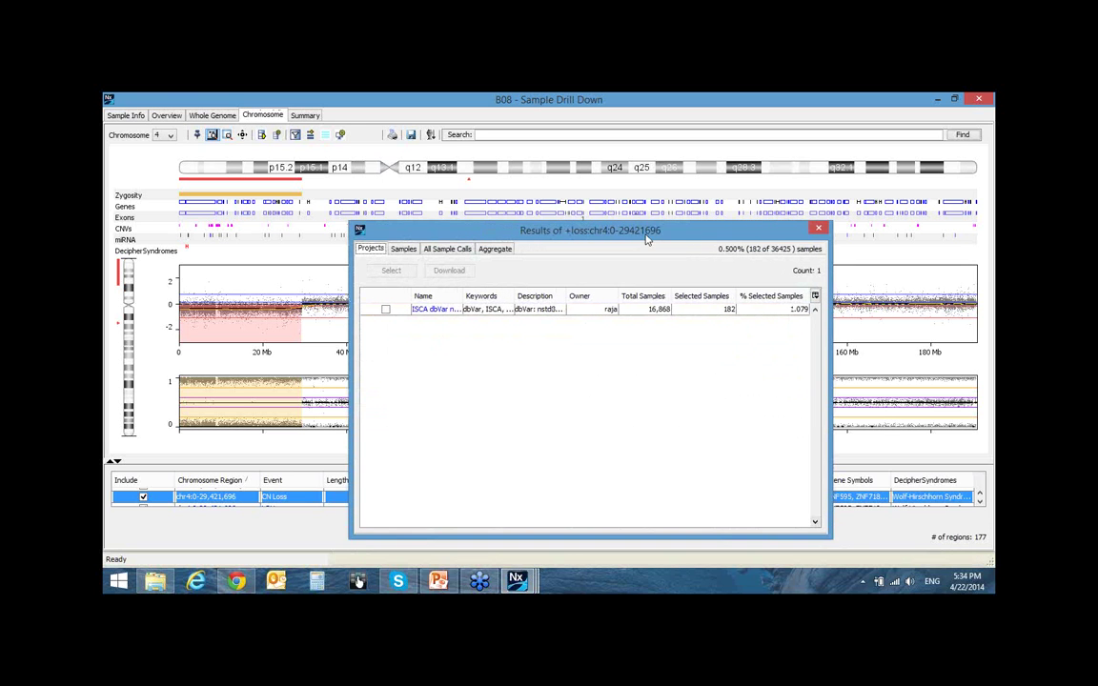
left_click_drag(601, 234, 424, 186)
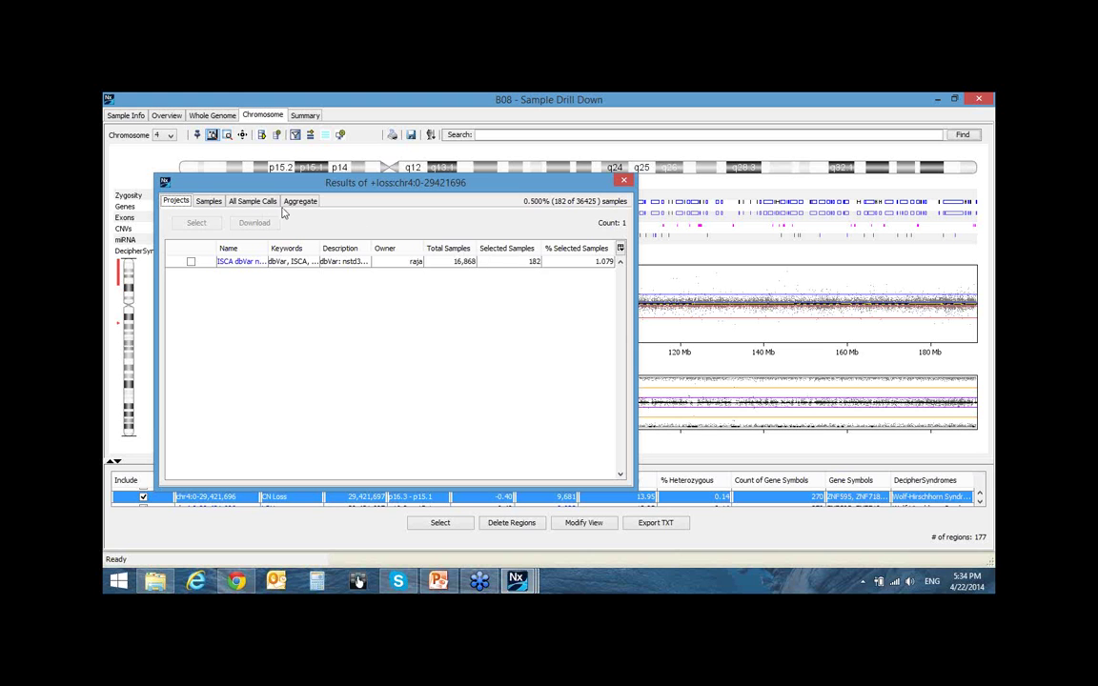
left_click(253, 202)
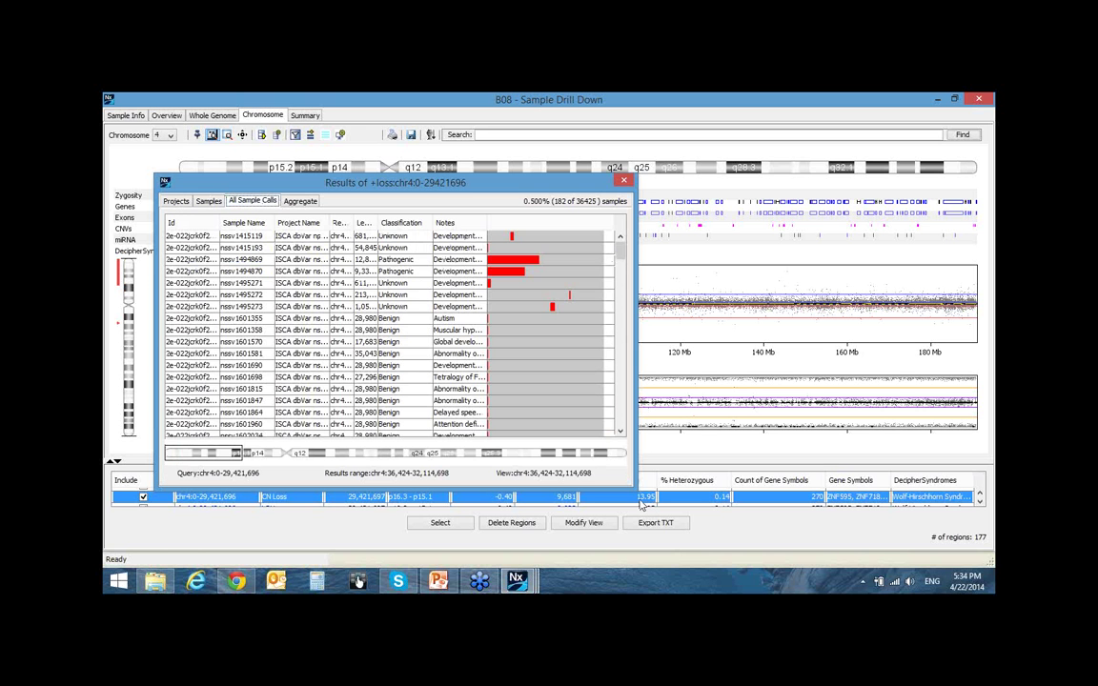
left_click_drag(640, 493, 856, 565)
left_click_drag(644, 223, 685, 223)
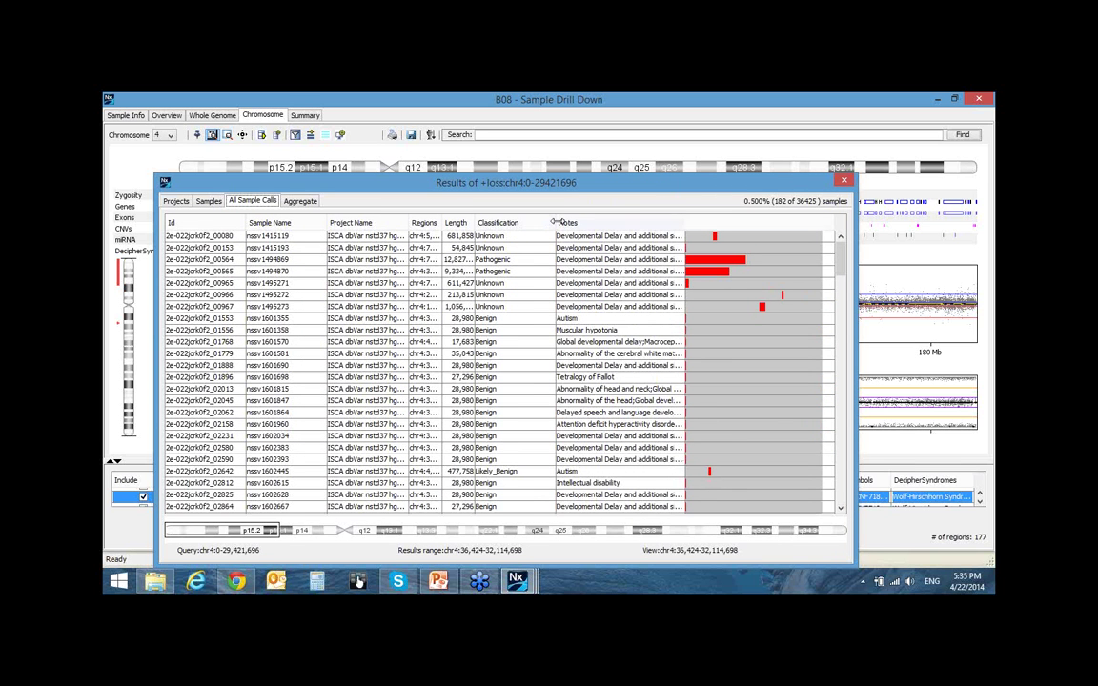
left_click_drag(556, 222, 570, 222)
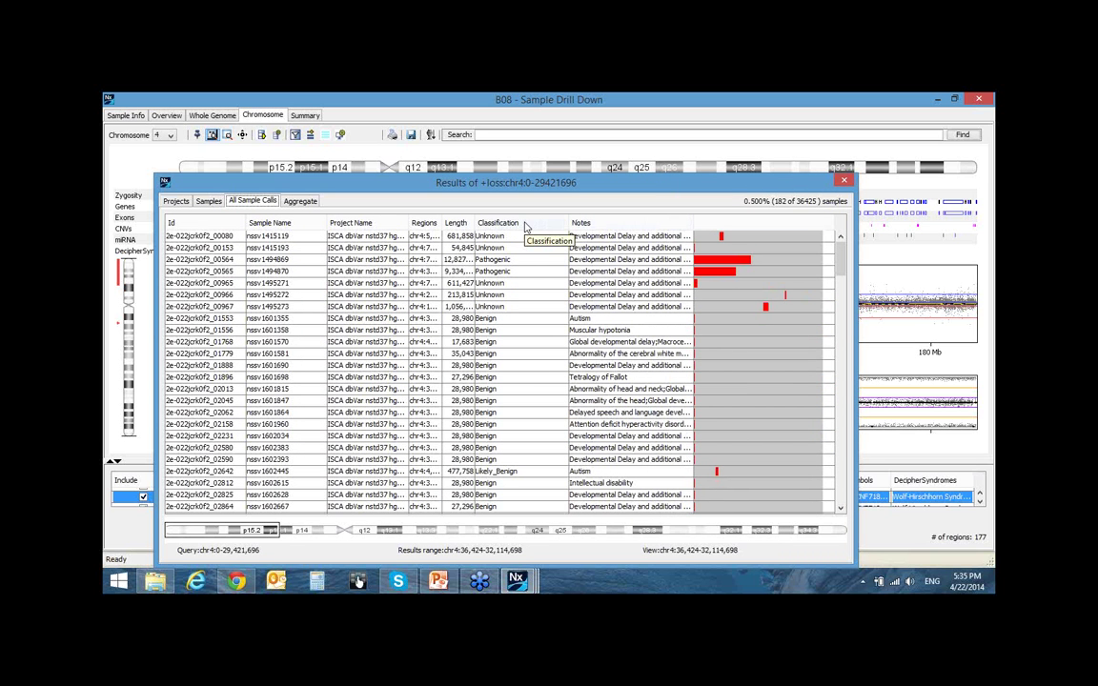
- Sort the sample calls by Classification and examine the regions and notes of the Pathogenic calls
left_click(525, 223)
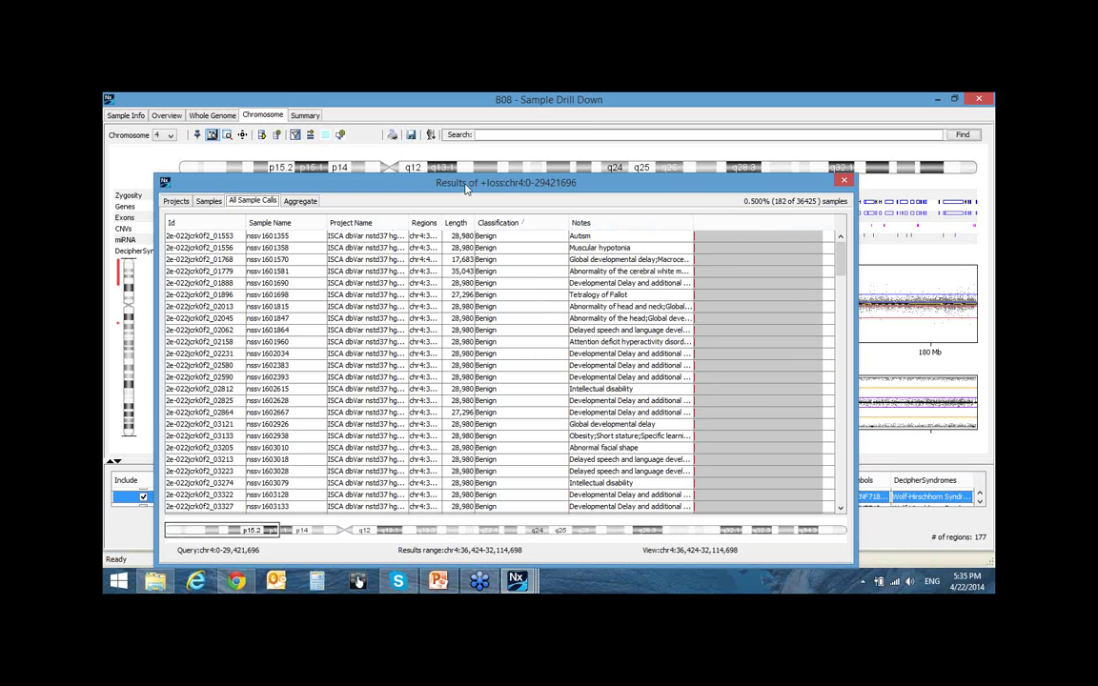
left_click_drag(467, 189, 478, 235)
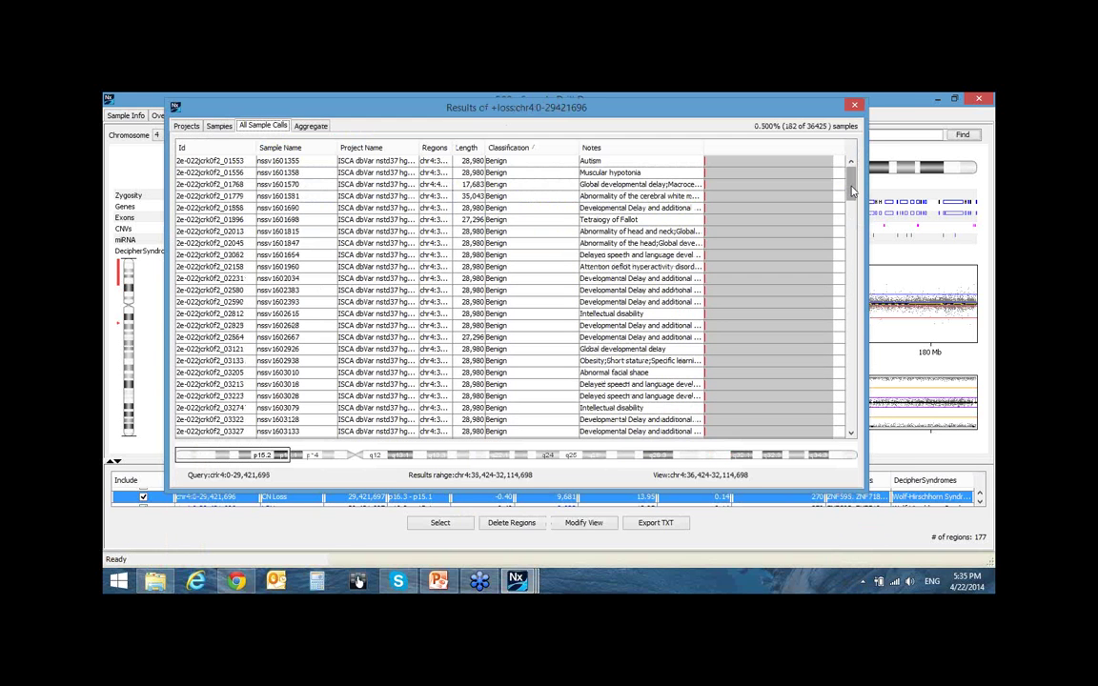
left_click_drag(854, 192, 852, 317)
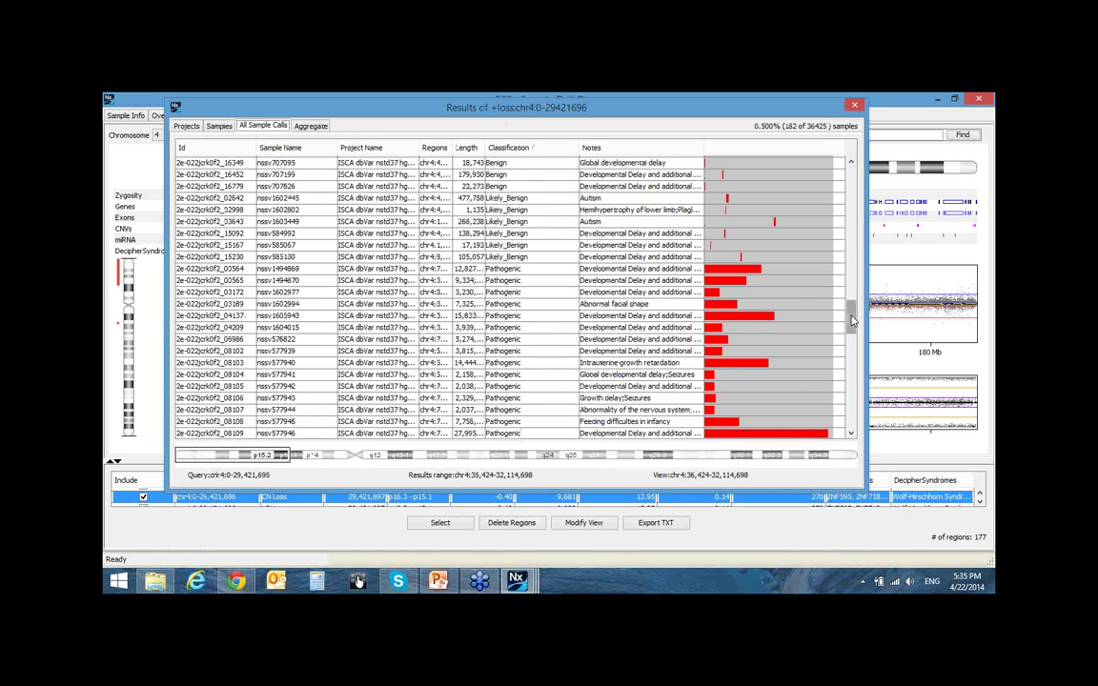
left_click_drag(852, 322, 852, 330)
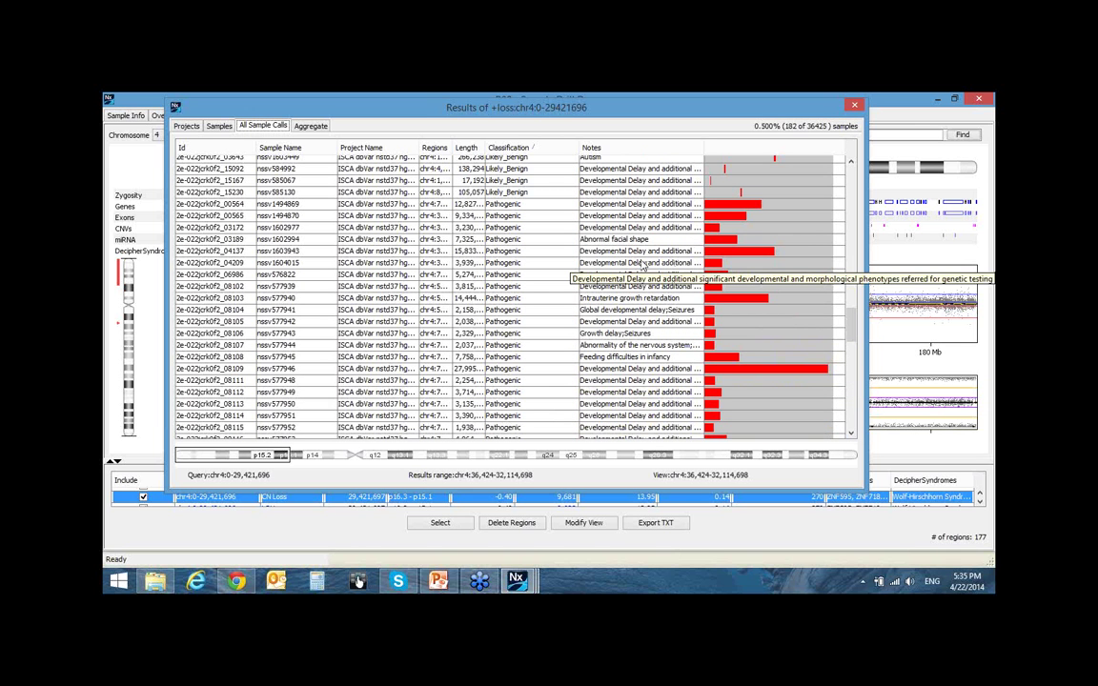
- Close the query results and browse the genome-wide results of all samples in the main project window
left_click(856, 105)
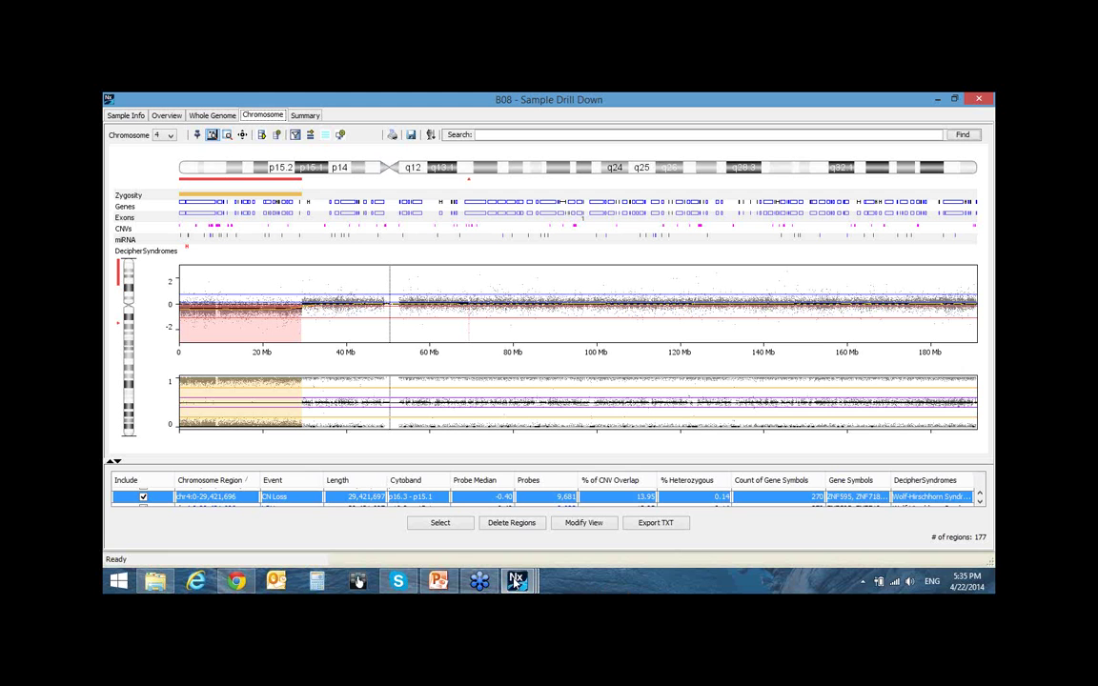
mouse_move(516, 581)
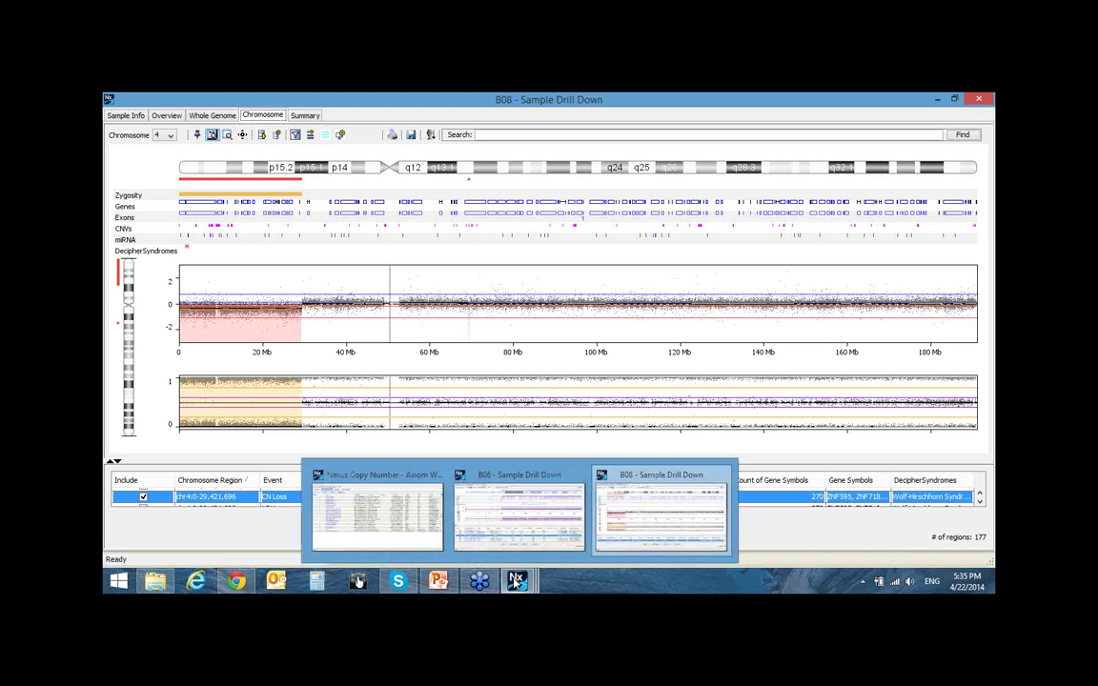
left_click(418, 545)
left_click(250, 130)
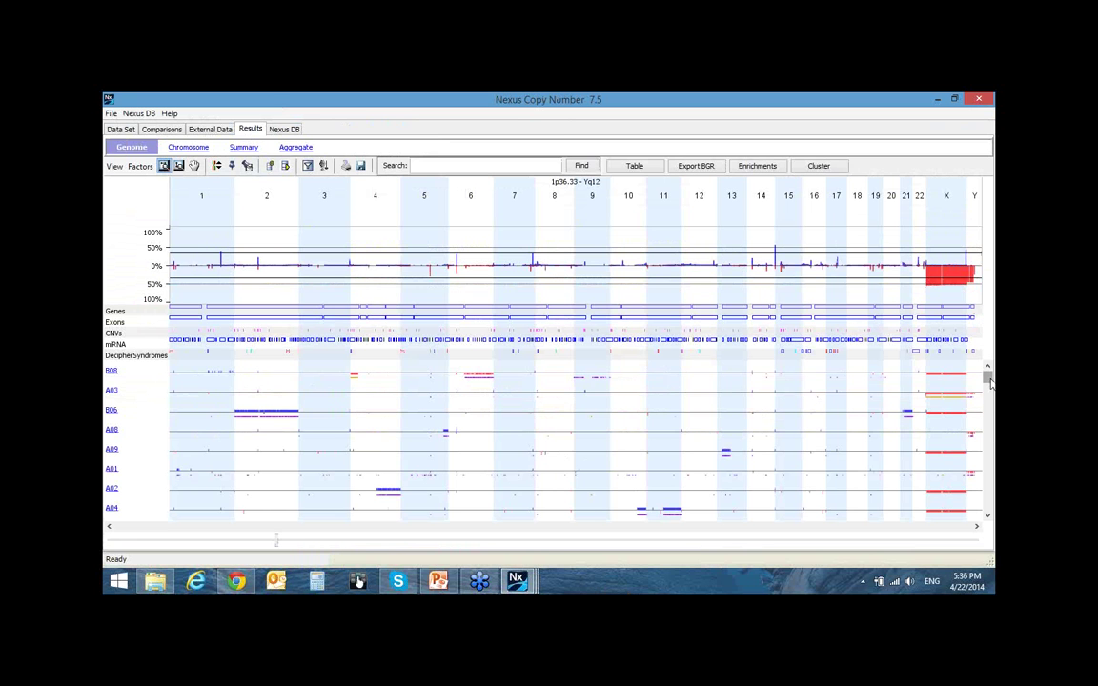
left_click_drag(989, 381, 991, 393)
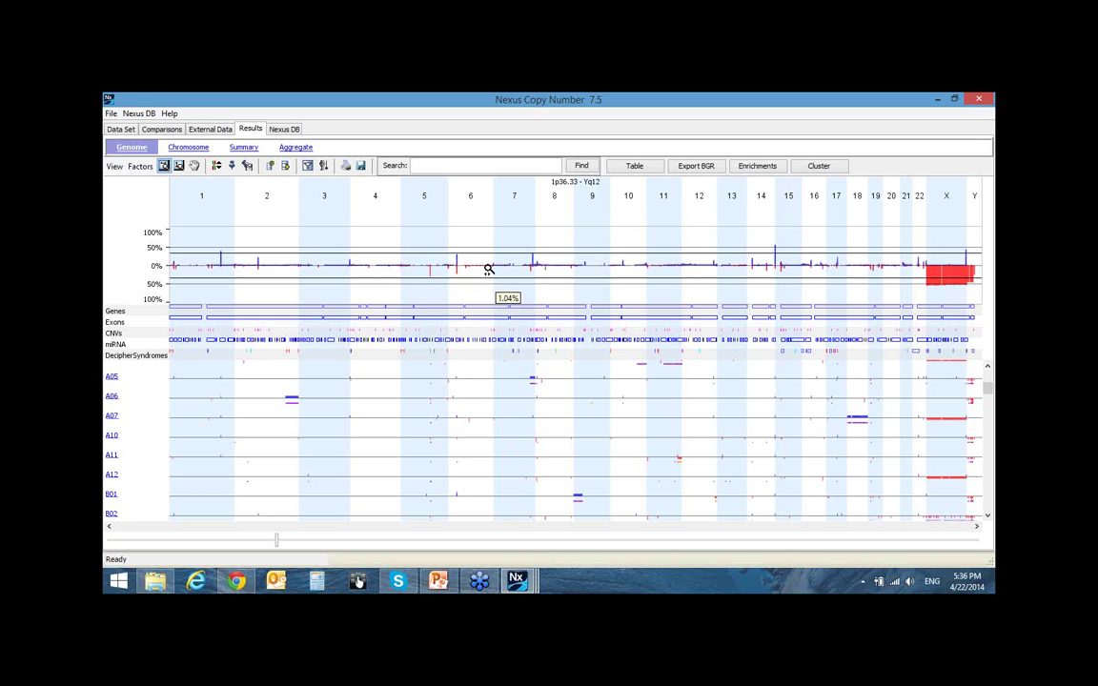
- Zoom the genome plot to the frequent gain at the end of chromosome 14 and examine it across the samples
left_click(774, 249)
left_click_drag(777, 248, 780, 247)
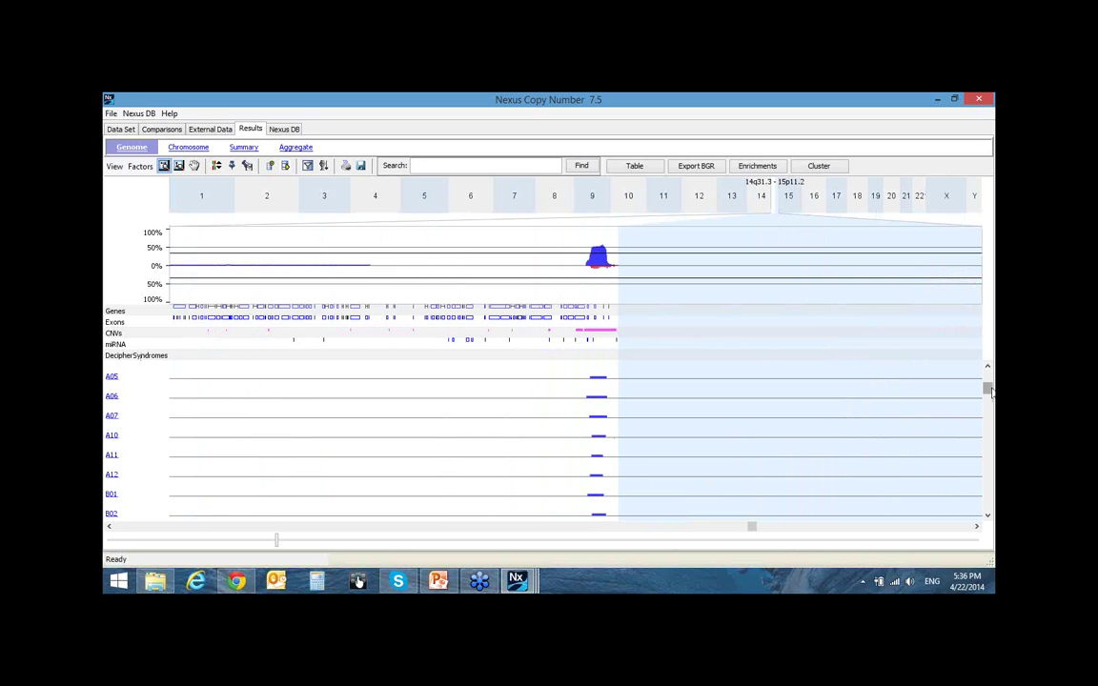
left_click_drag(990, 394, 989, 412)
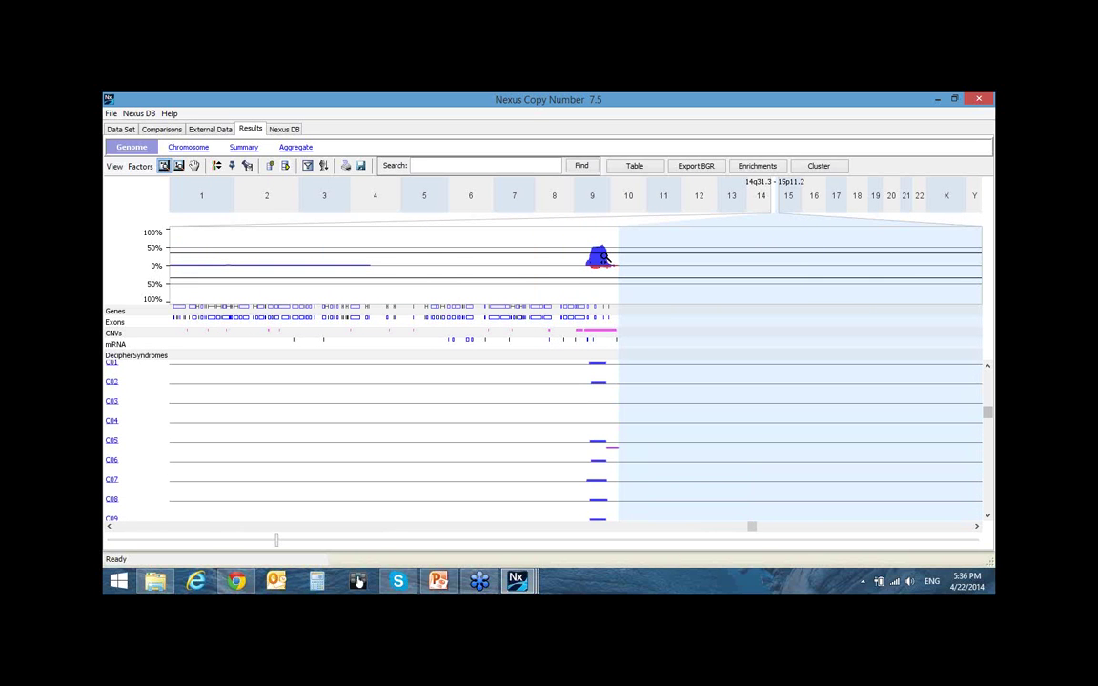
- Query the known CNV at chr14:106,465,877-106,491,882 beneath the gain, examine the reported variation bars, and close the query
left_click(598, 335)
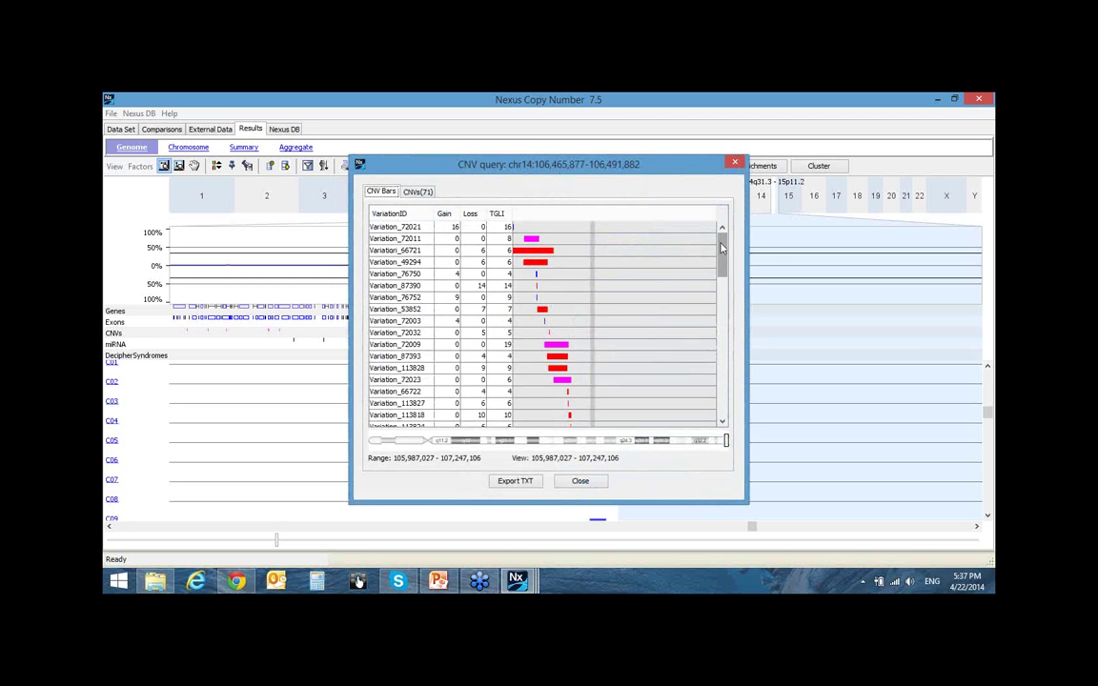
left_click_drag(722, 253, 724, 313)
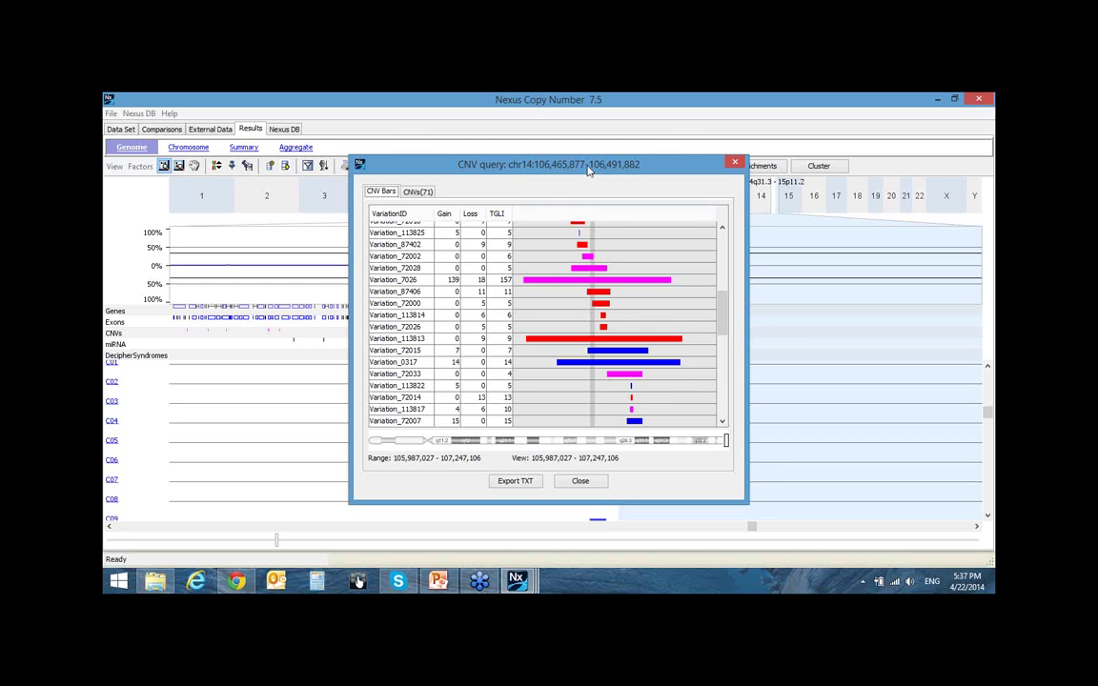
left_click_drag(592, 164, 483, 152)
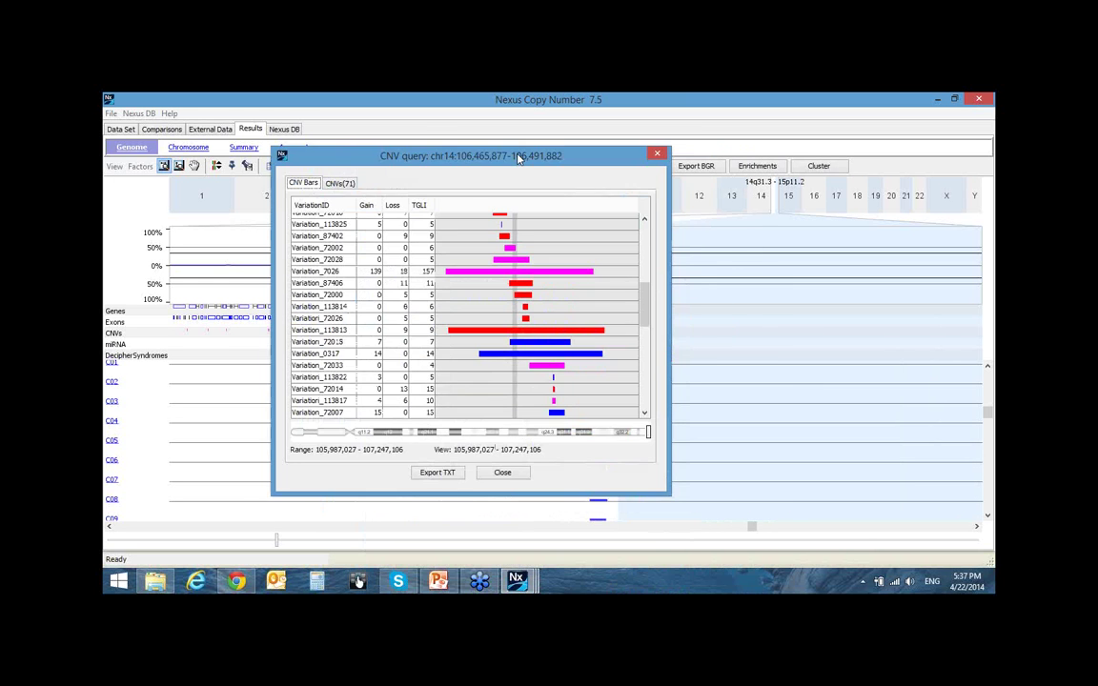
left_click_drag(651, 305, 651, 382)
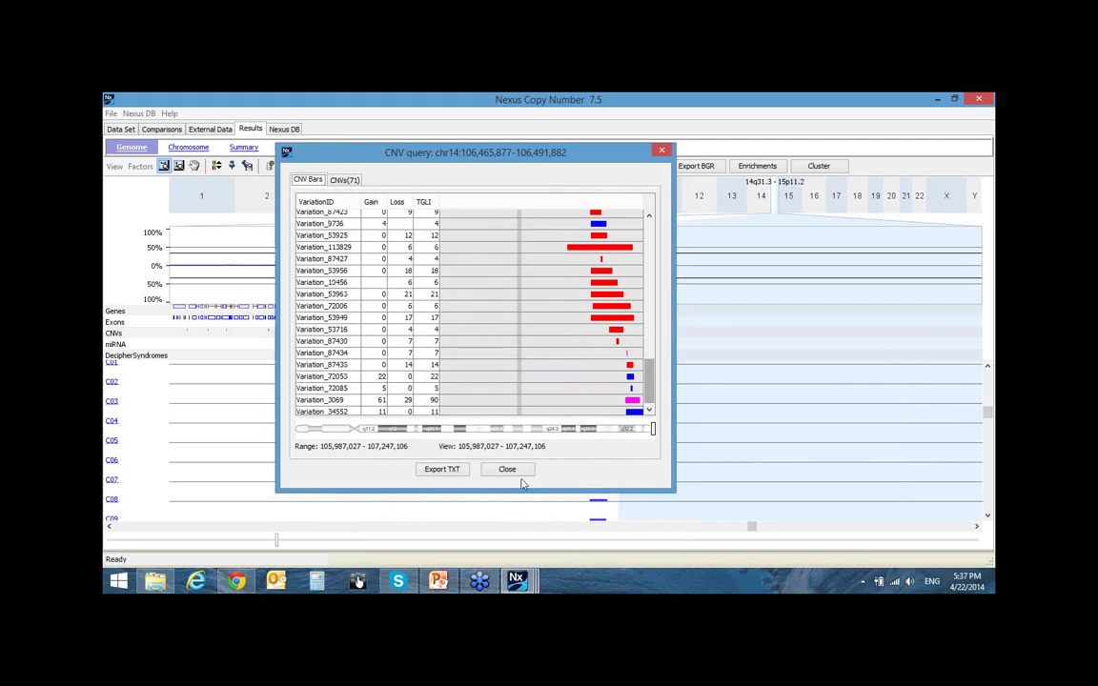
left_click(508, 470)
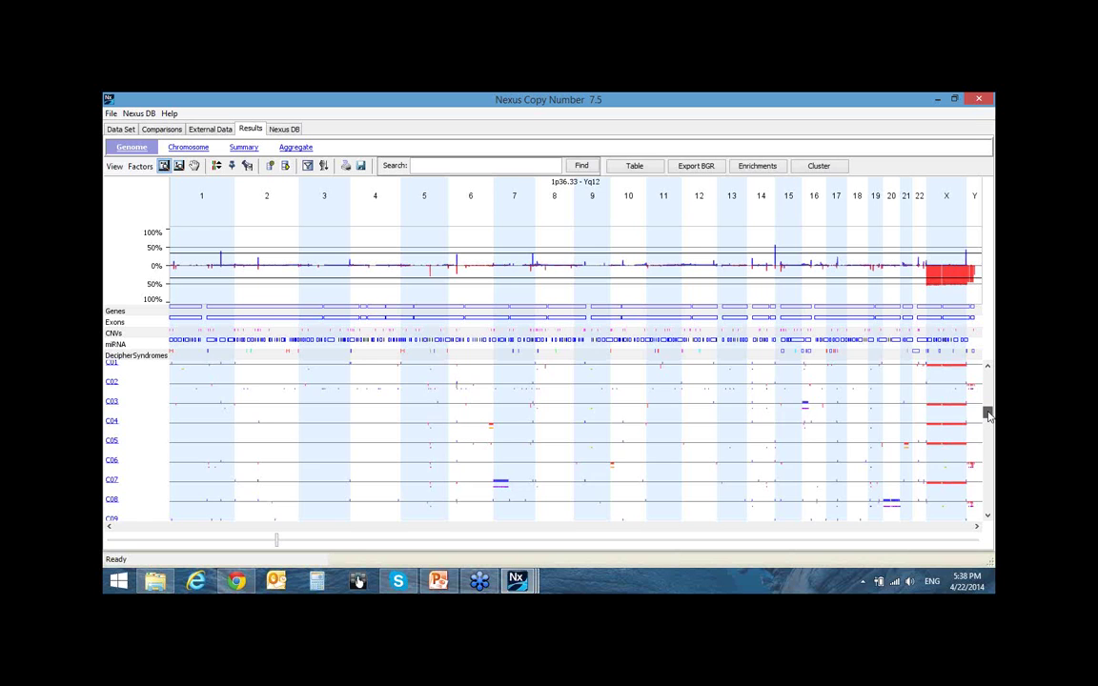
- Check the samples' annotations in the data set and color-code the genome results by the Sample Condition factor
left_click_drag(989, 413, 991, 468)
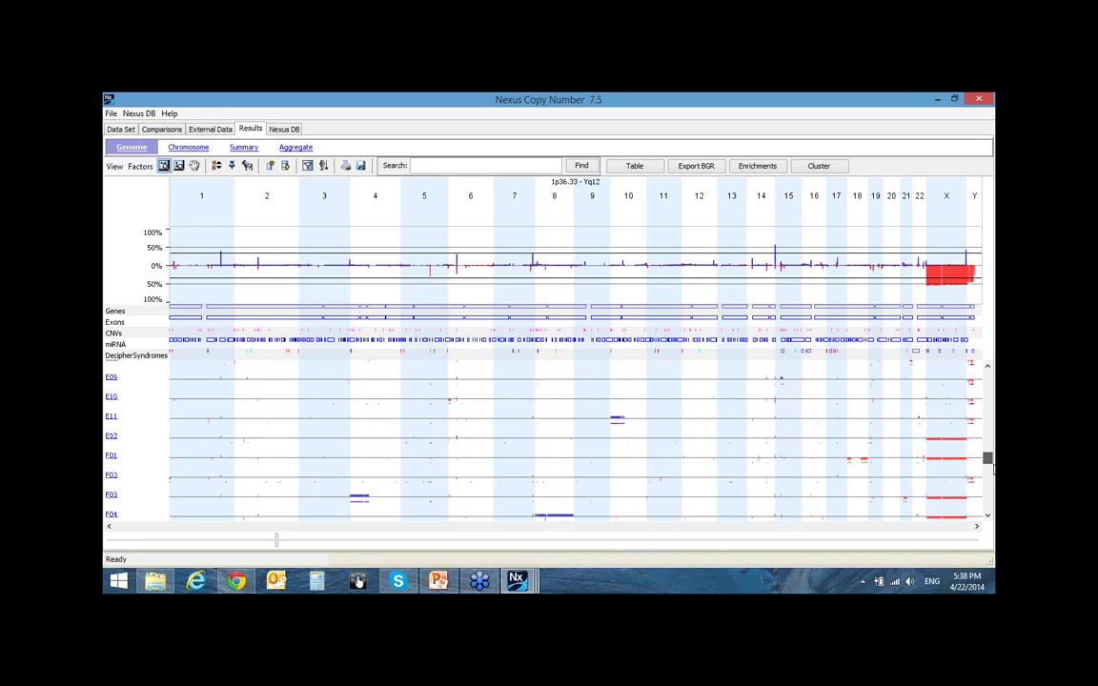
left_click(119, 130)
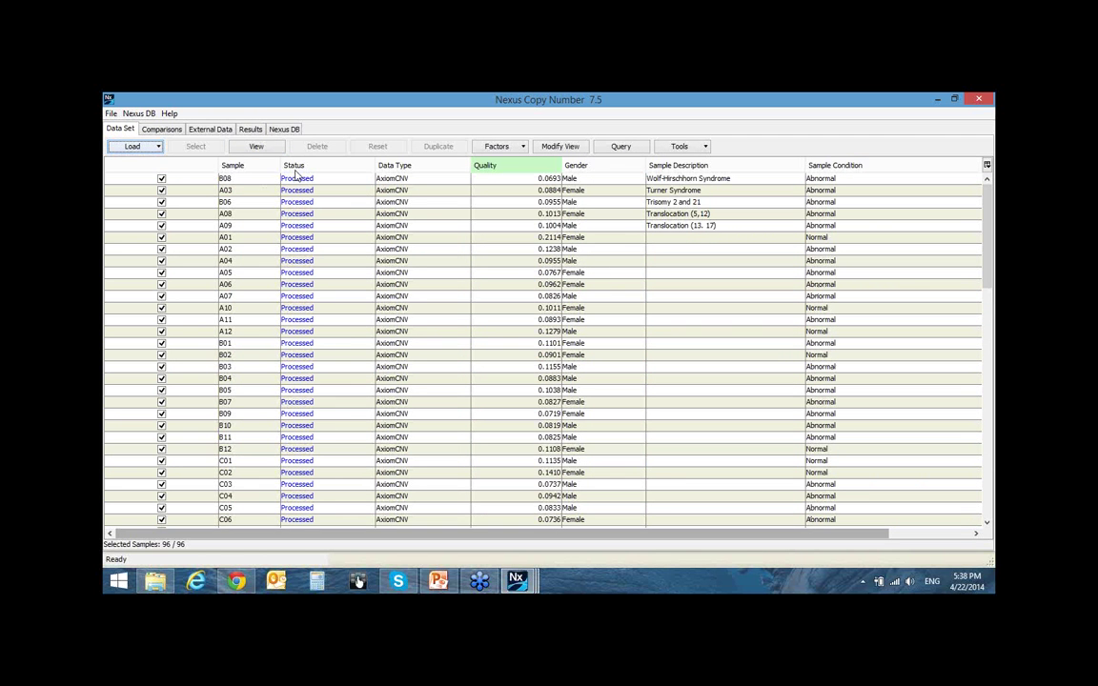
left_click(252, 131)
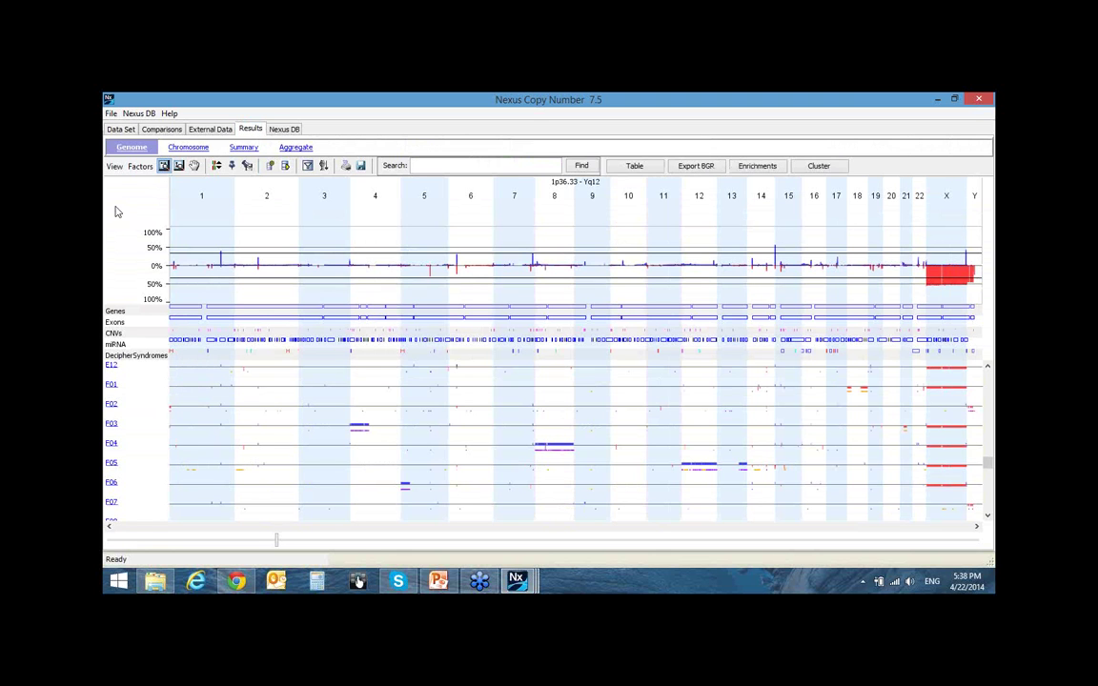
left_click(140, 167)
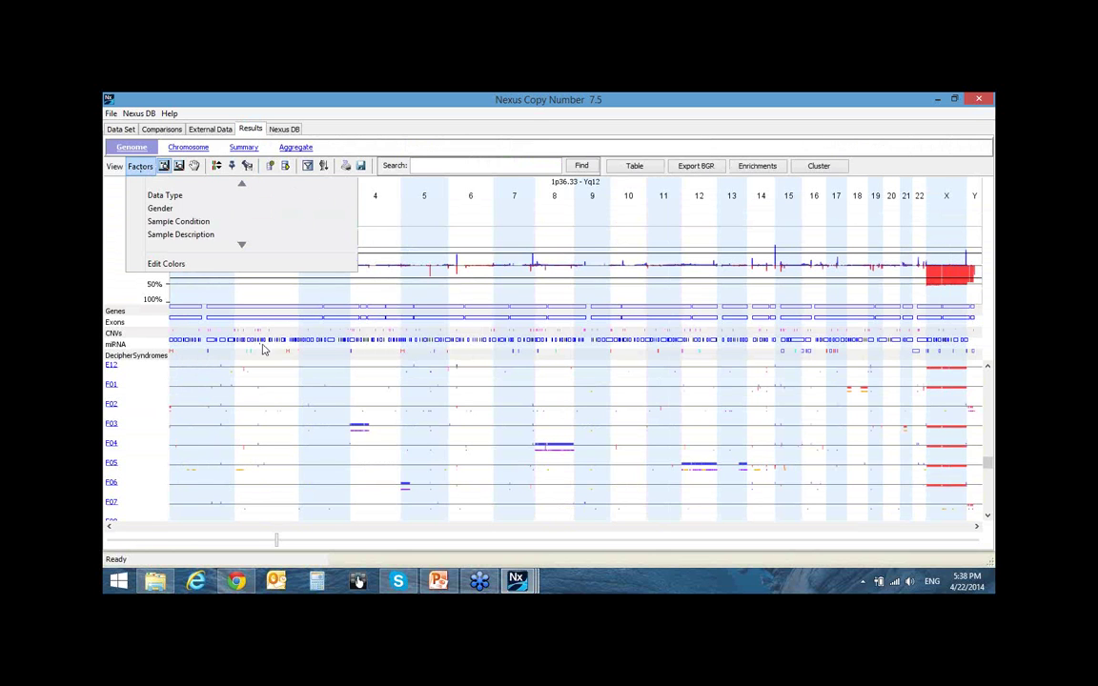
left_click(188, 225)
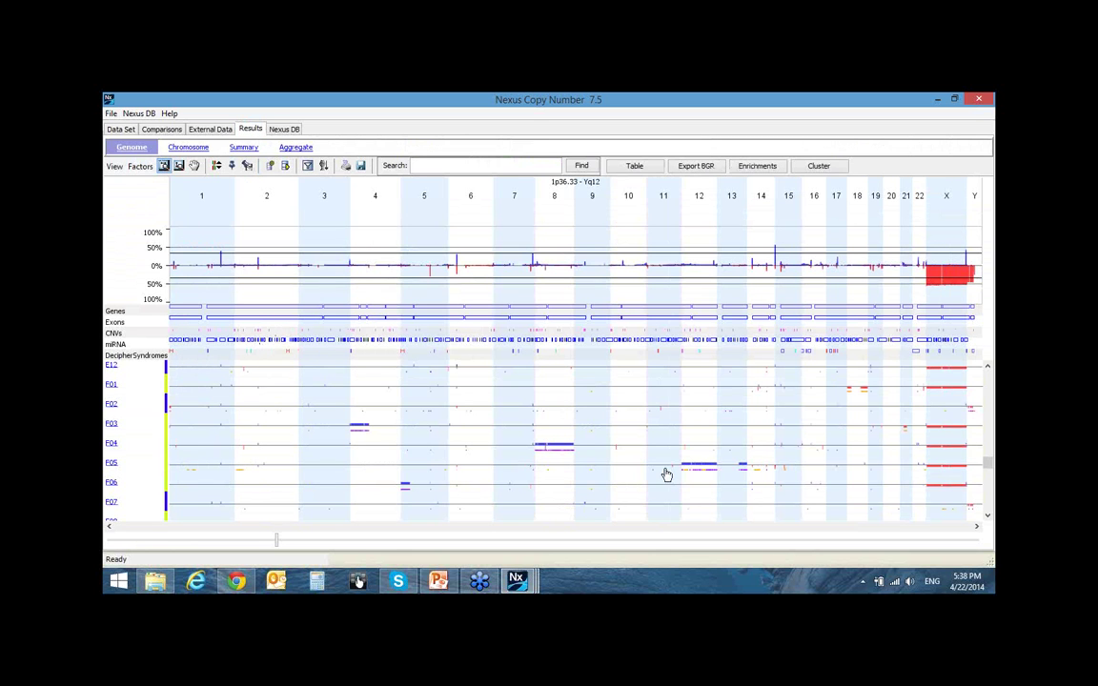
- Display the sample tracks as factor aggregates and enlarge them to compare the Abnormal and Normal groups
left_click(113, 166)
mouse_move(138, 201)
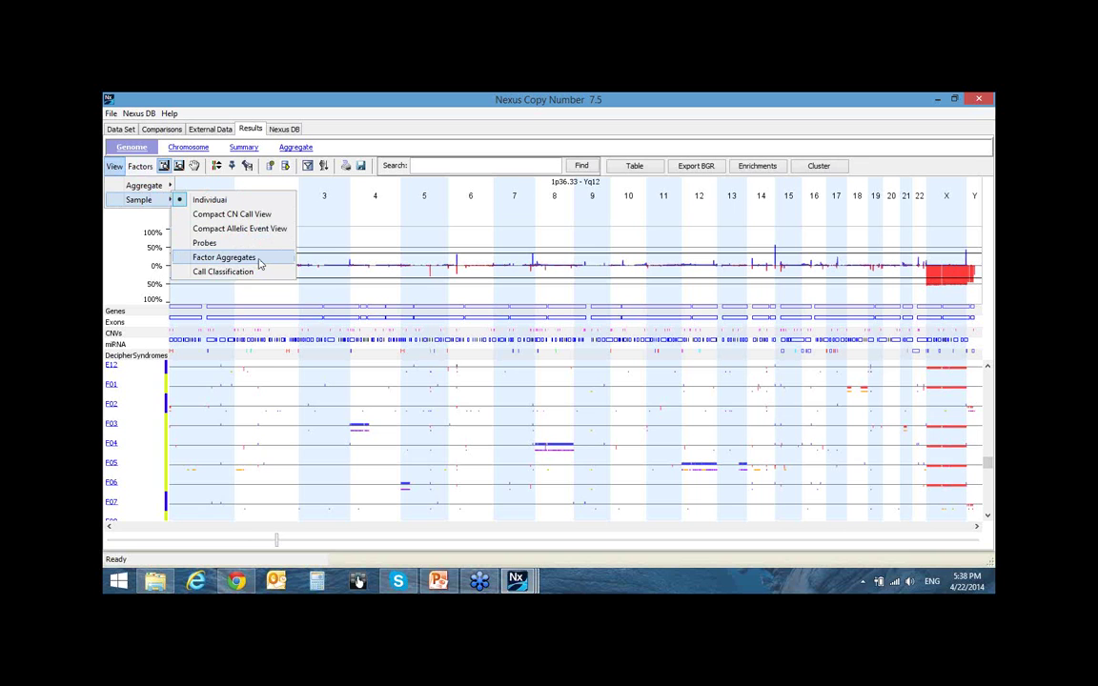
left_click(225, 257)
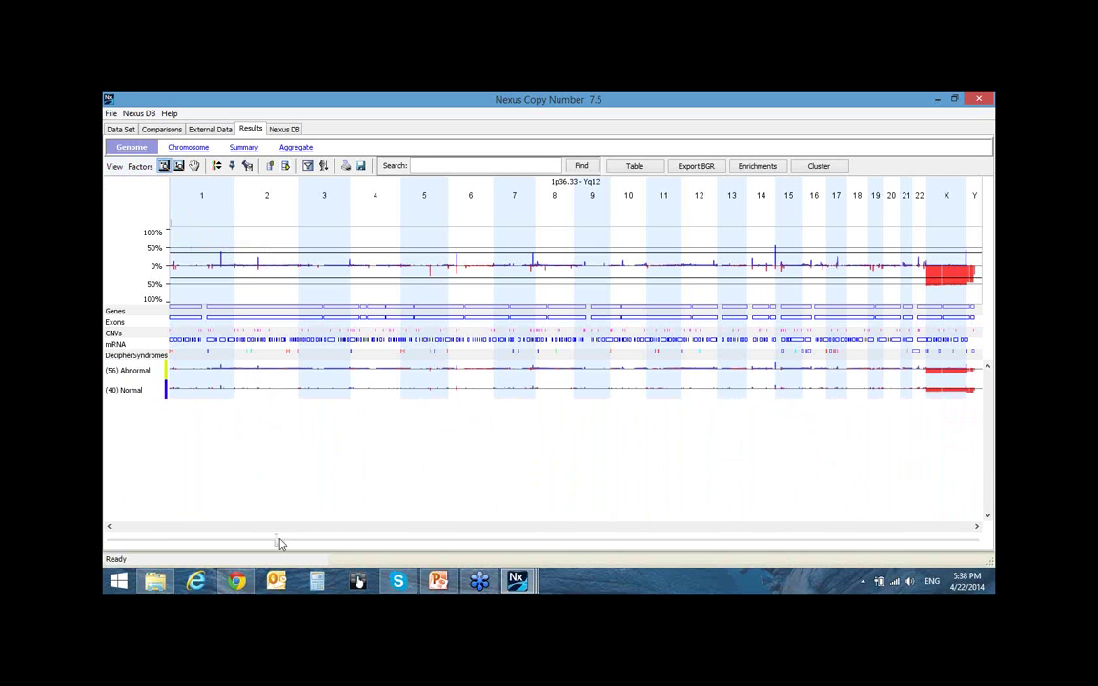
left_click_drag(279, 549, 644, 550)
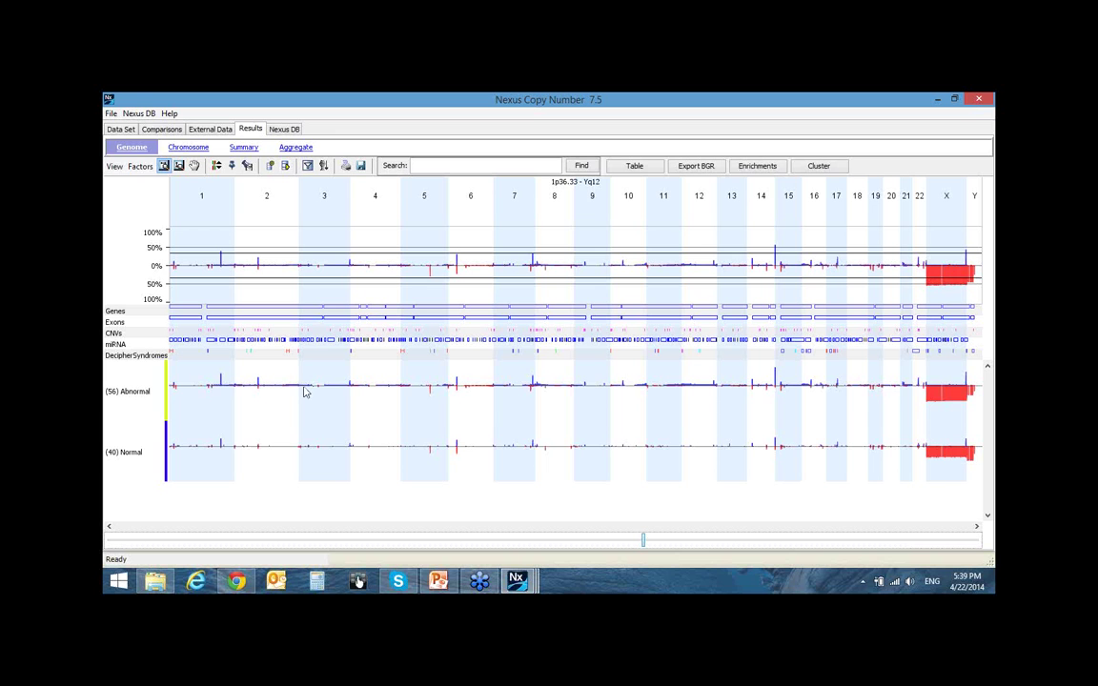
mouse_move(294, 390)
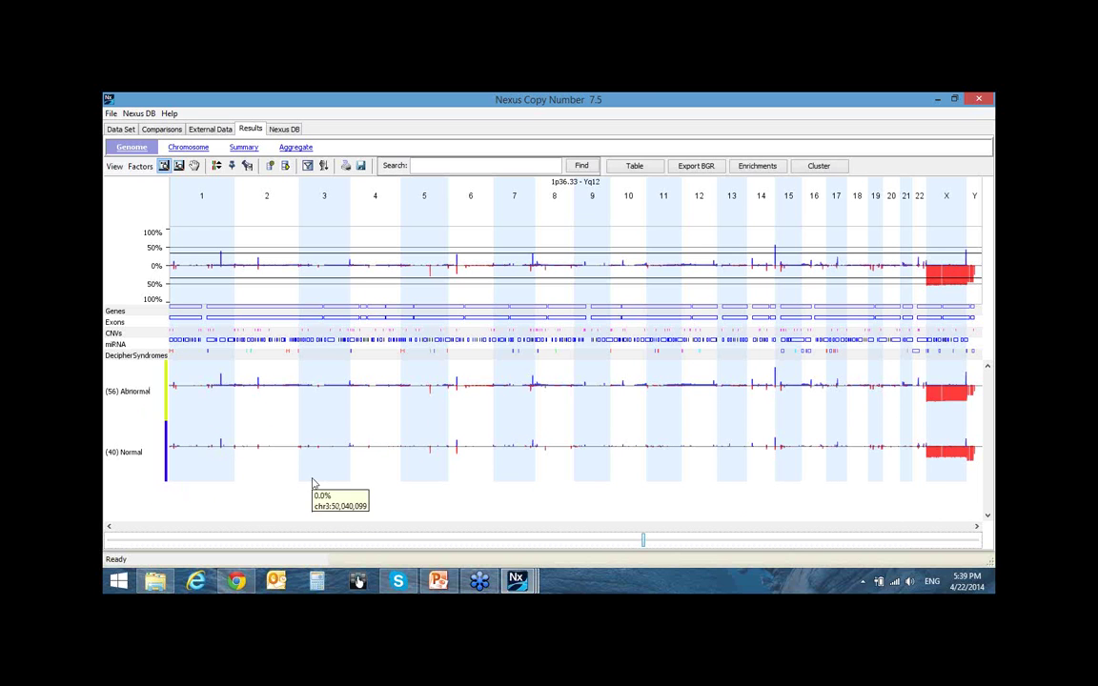
- Add a comparison on the Sample Condition factor with Abnormal as the selected comparison baseline
left_click(162, 129)
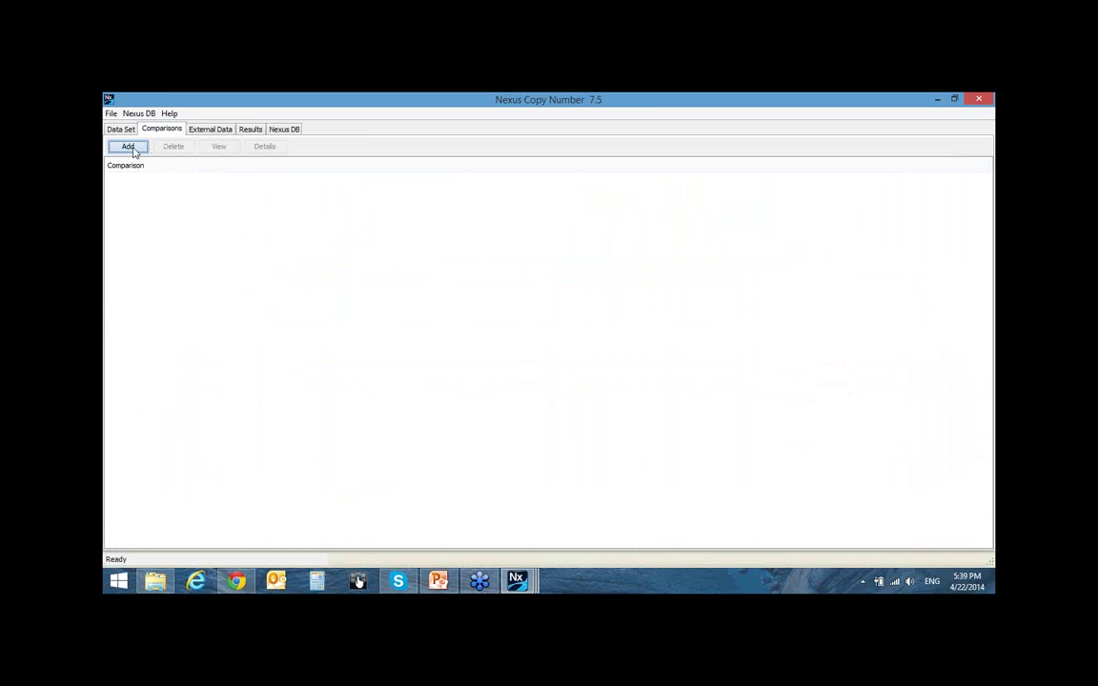
left_click(134, 149)
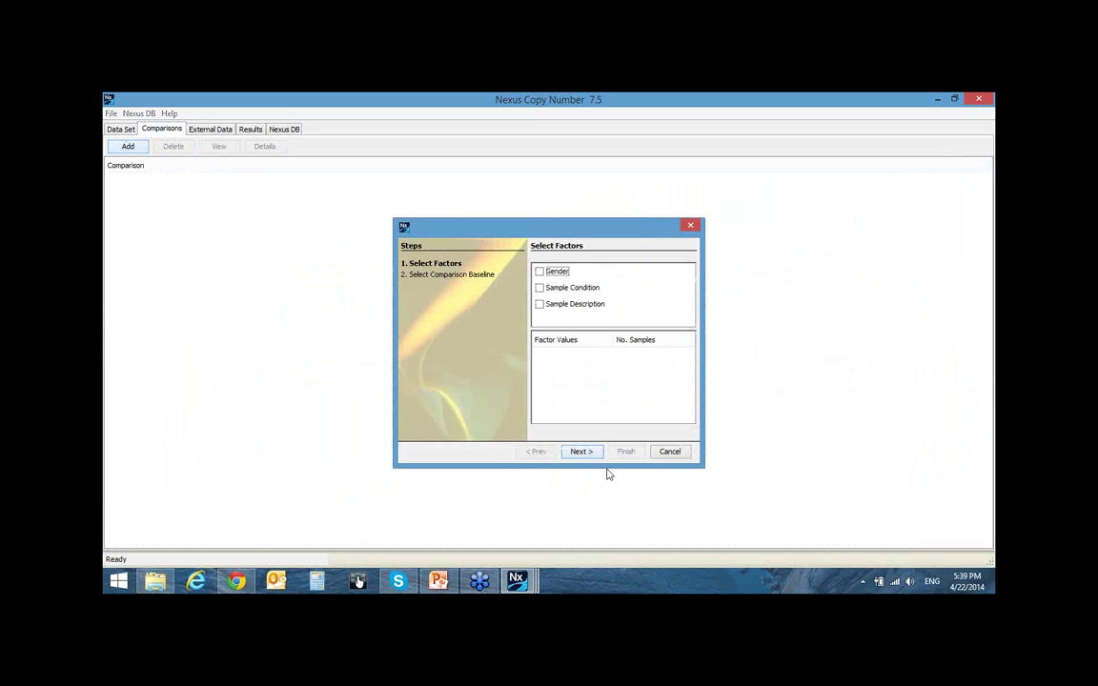
left_click(539, 289)
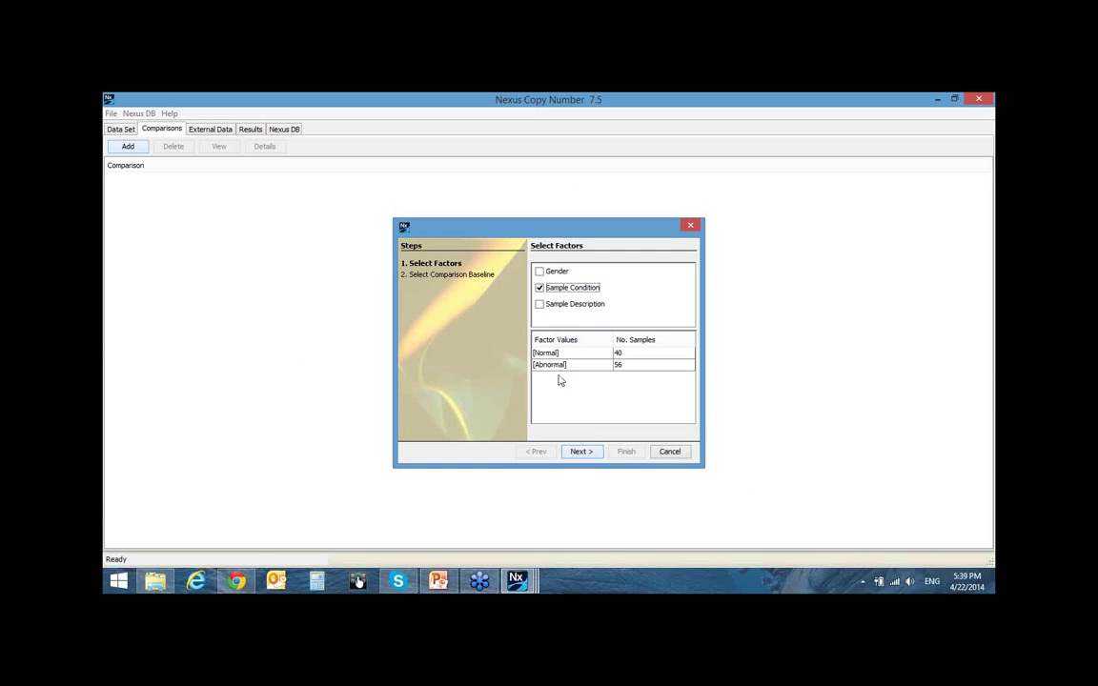
left_click(582, 454)
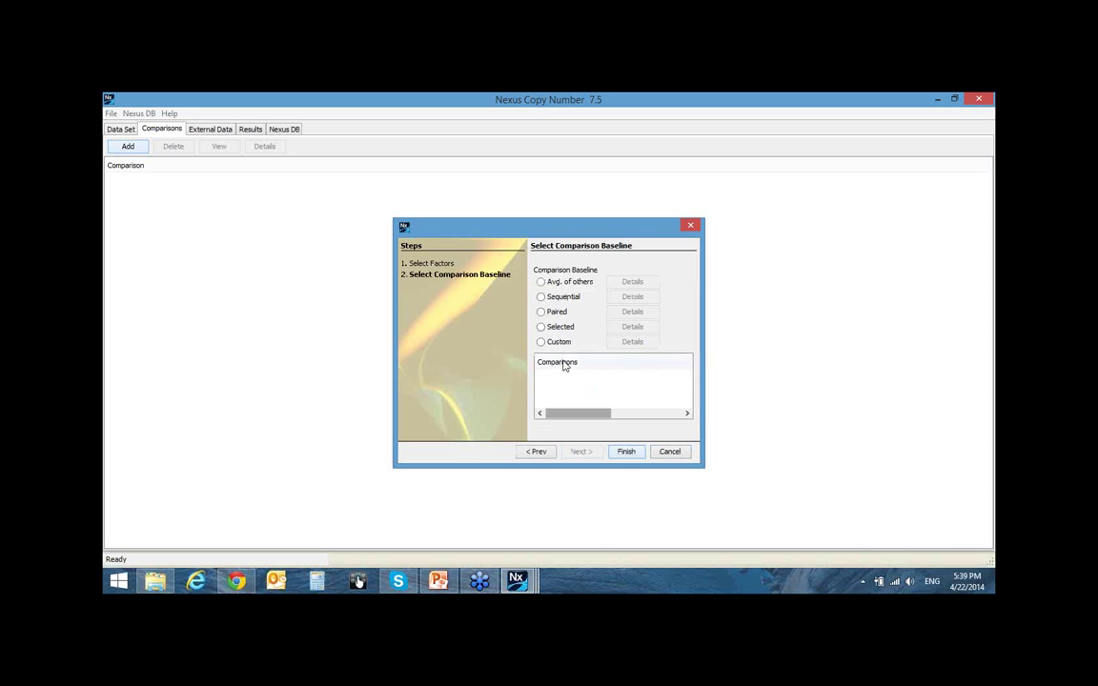
left_click(559, 327)
left_click(632, 327)
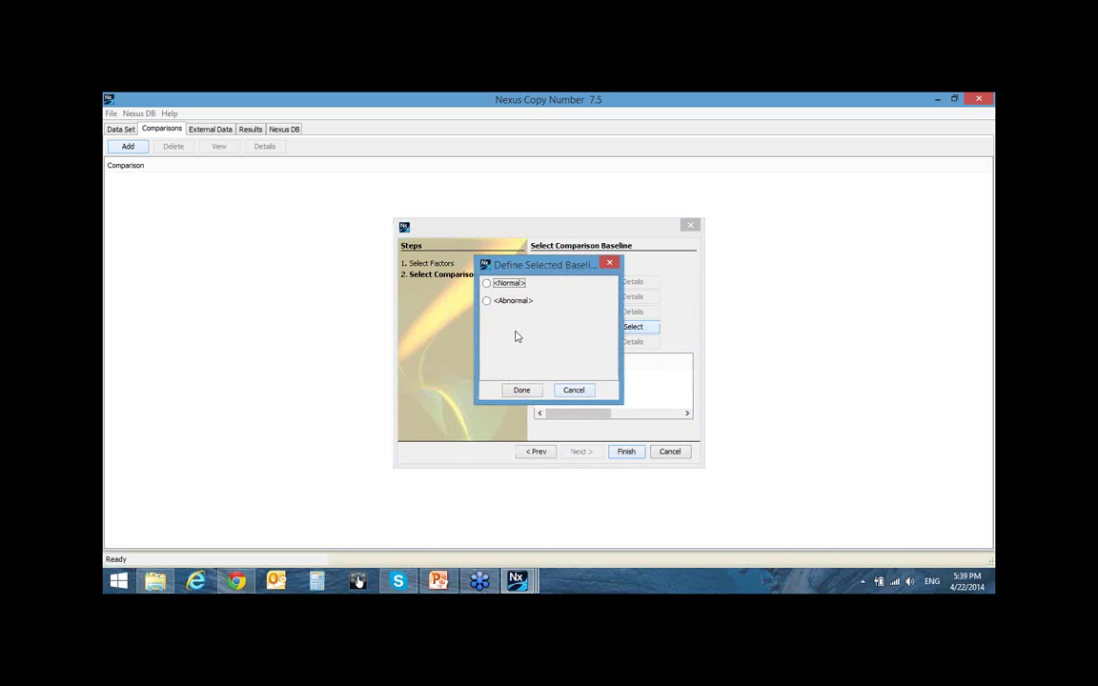
left_click(502, 300)
left_click(522, 390)
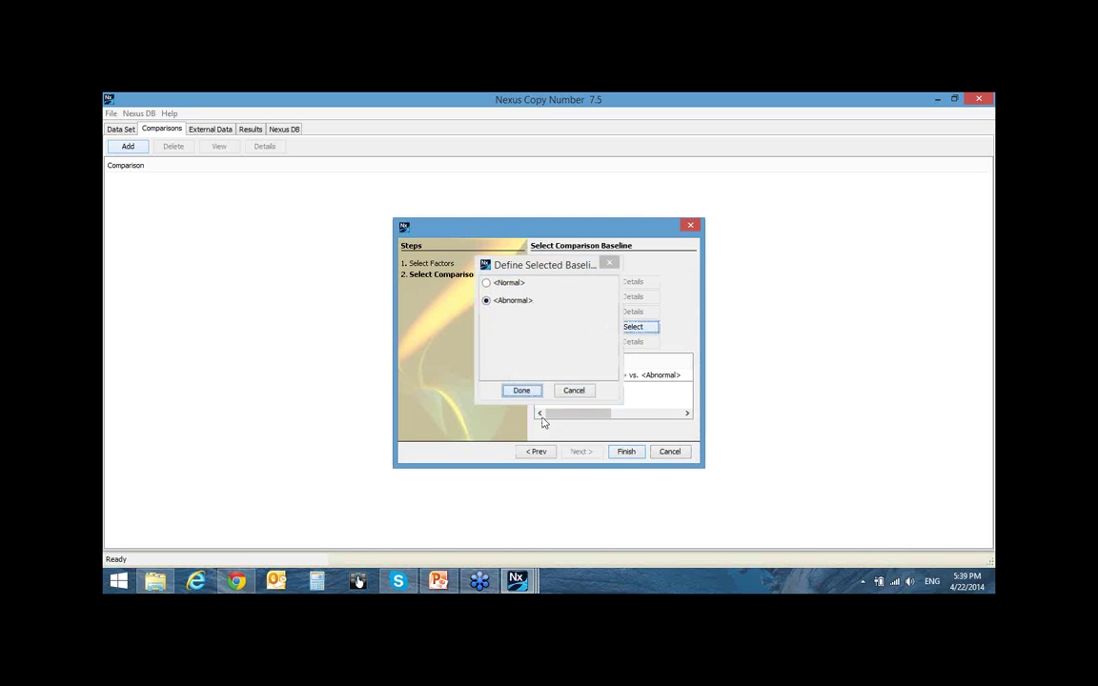
left_click(627, 451)
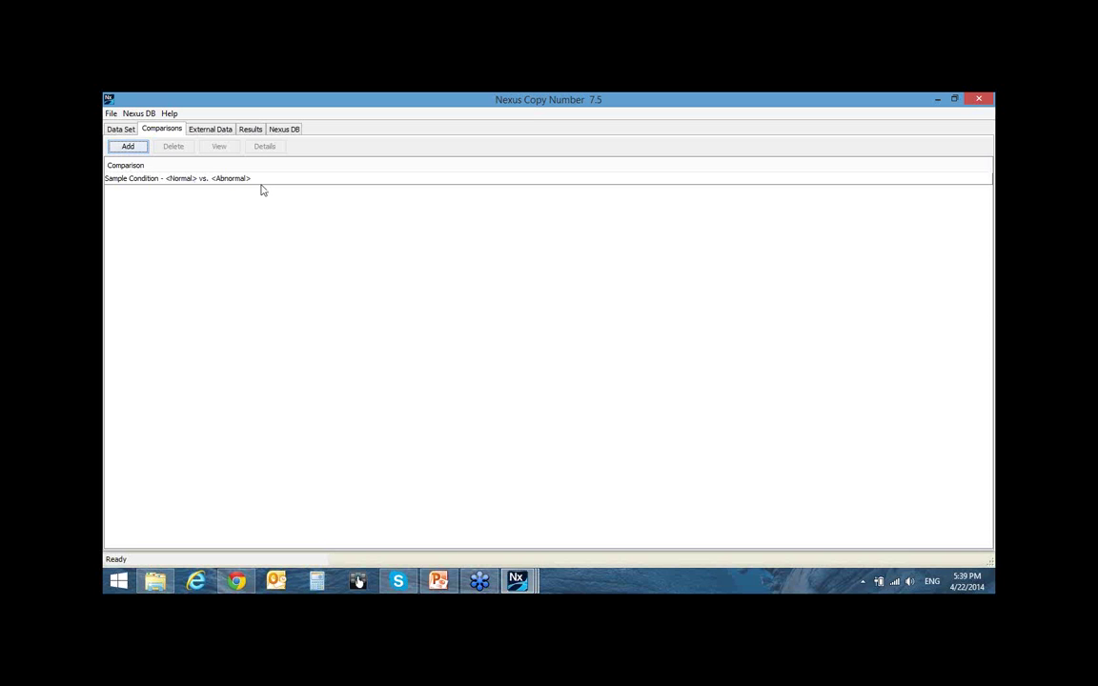
- View the Normal vs. Abnormal comparison in an enlarged window, widen its Region column, and examine the differing regions
left_click(234, 181)
left_click(220, 146)
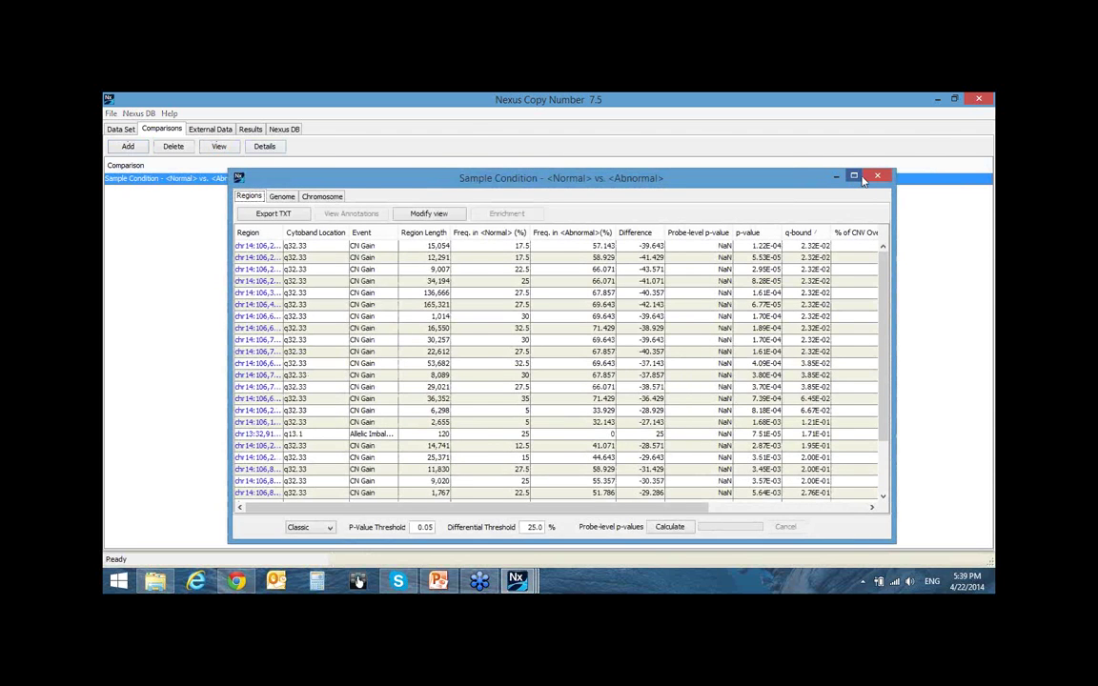
left_click(854, 176)
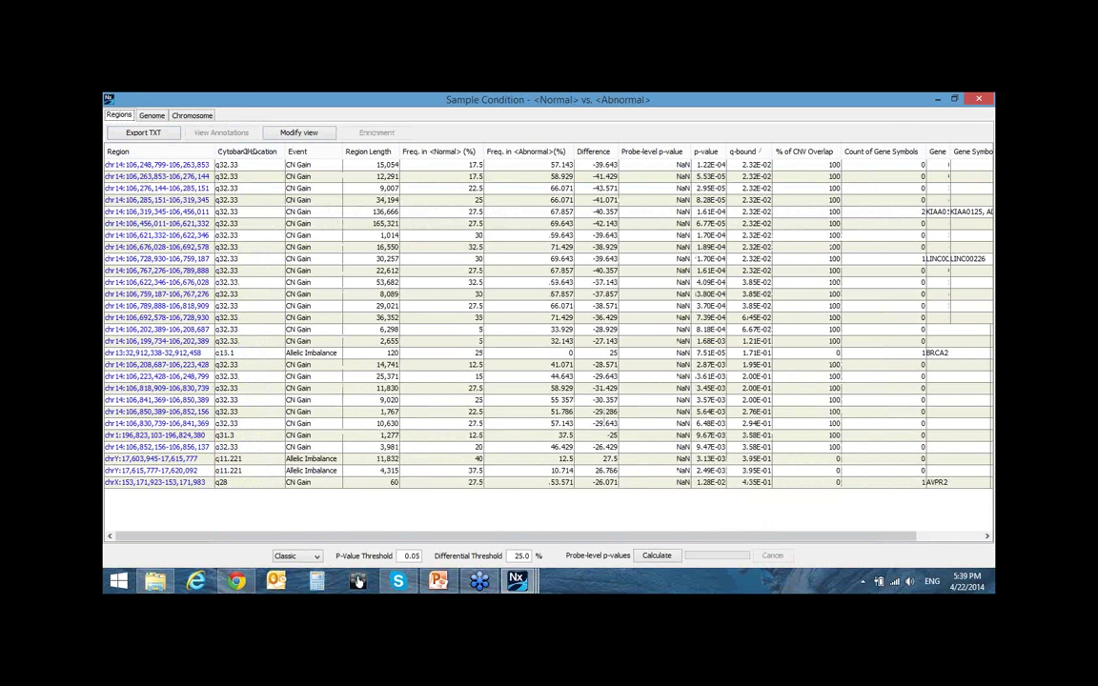
left_click_drag(246, 152, 250, 152)
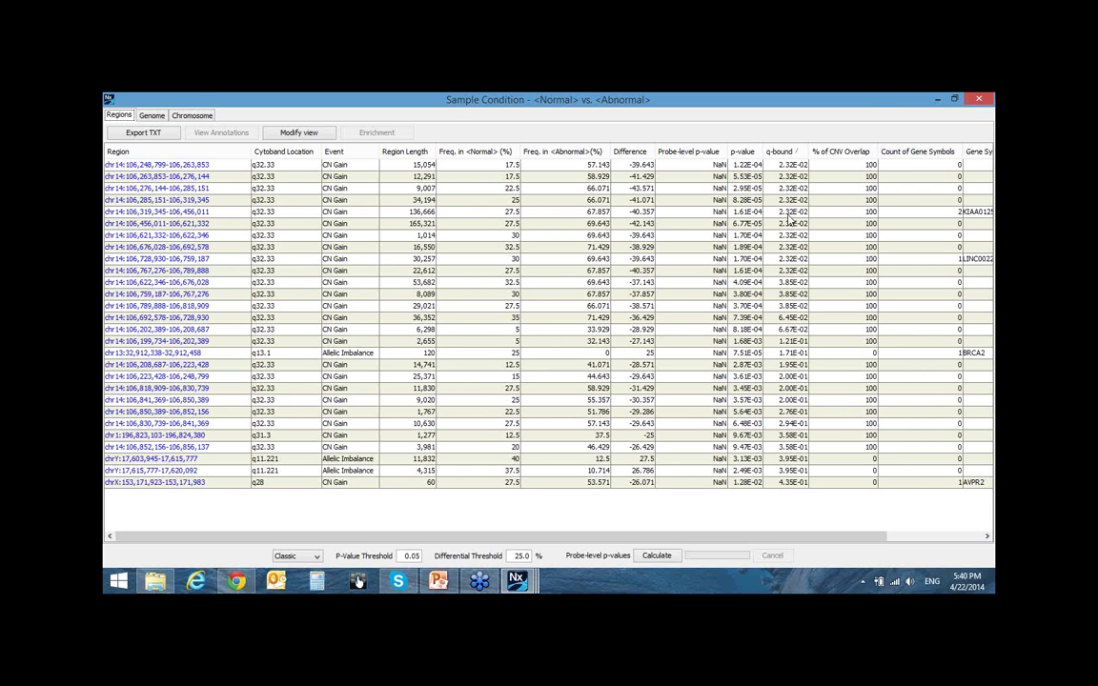
left_click(937, 100)
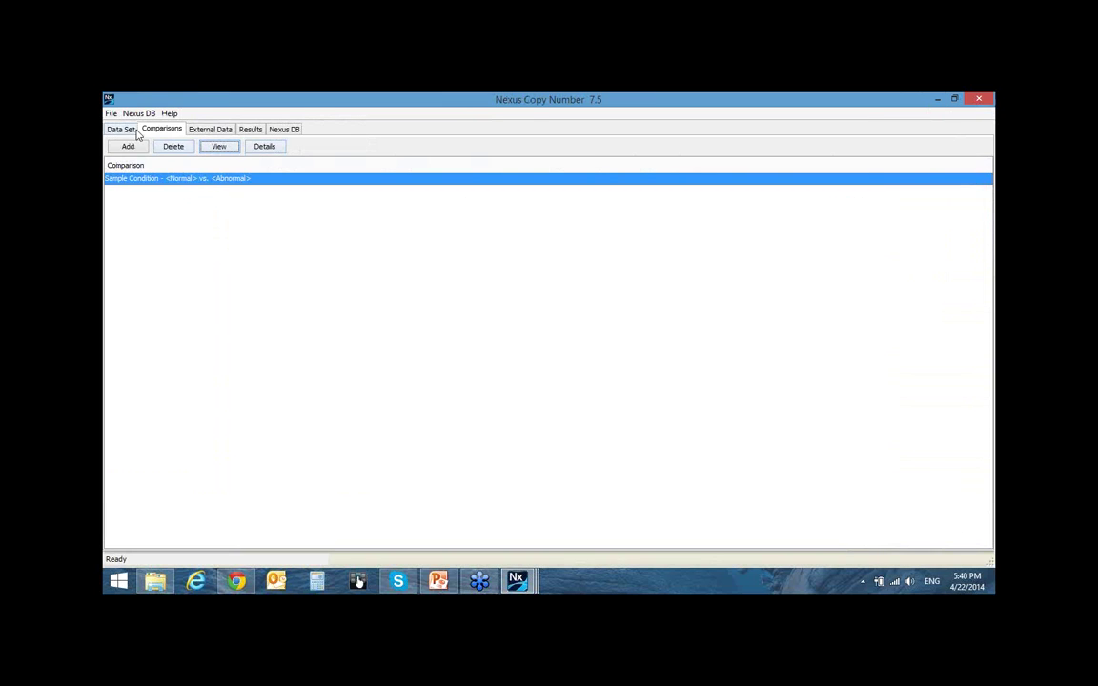
- Remove the Sample Condition factor from the genome results and return the sample tracks to the Individual view
left_click(250, 130)
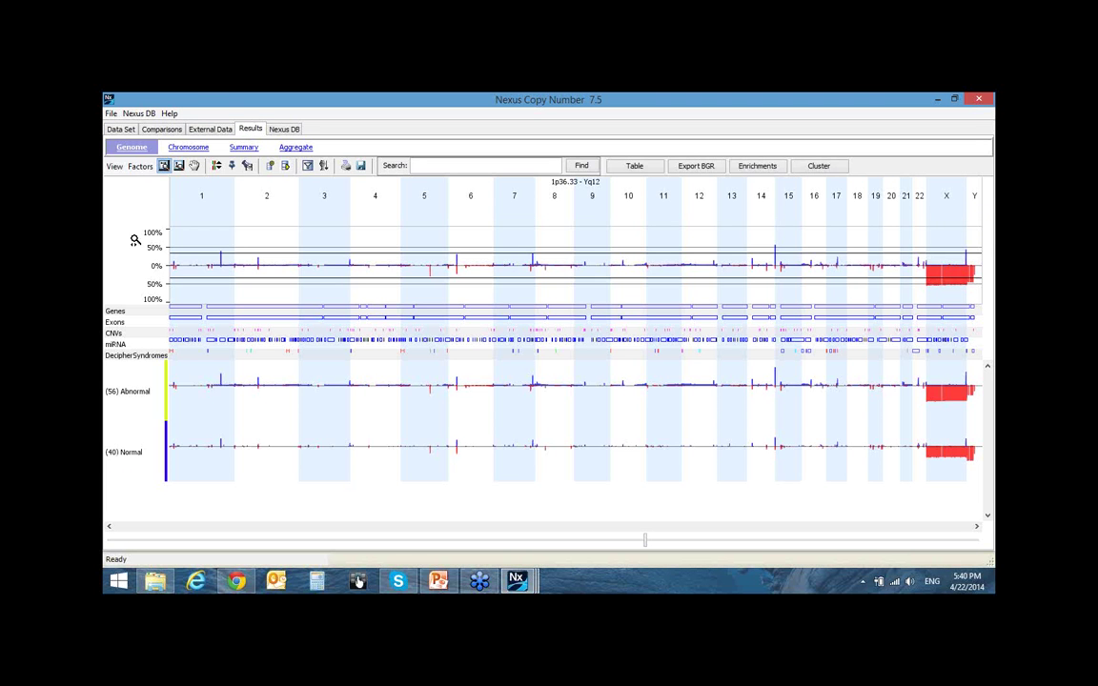
left_click(140, 167)
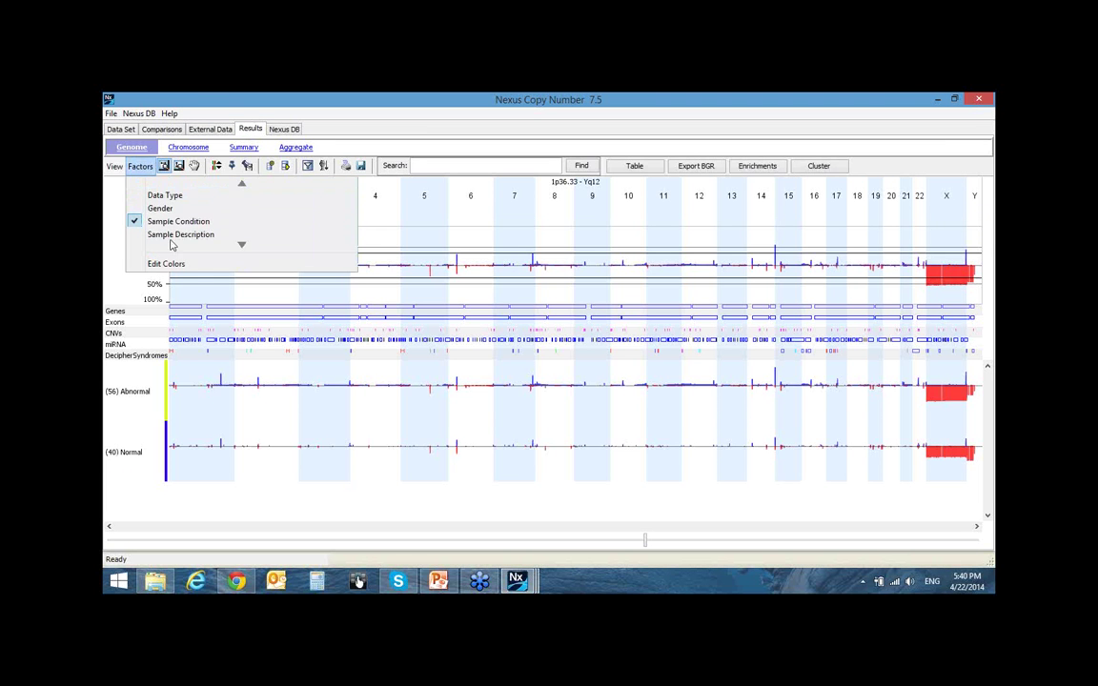
left_click(165, 225)
left_click(115, 165)
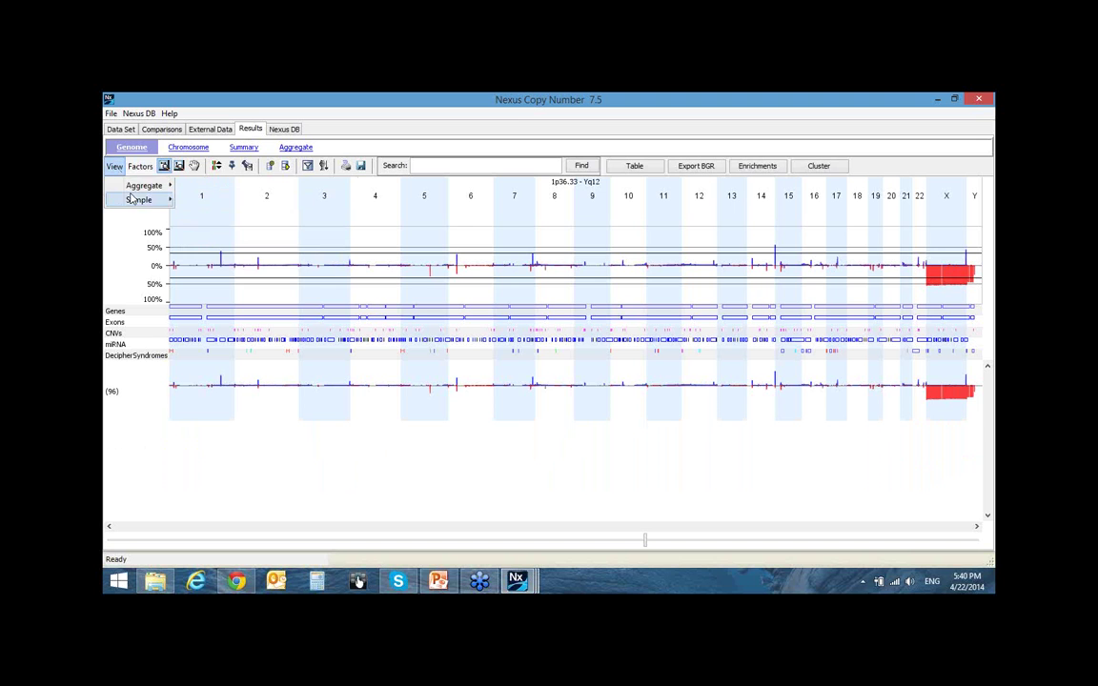
mouse_move(143, 199)
left_click(227, 200)
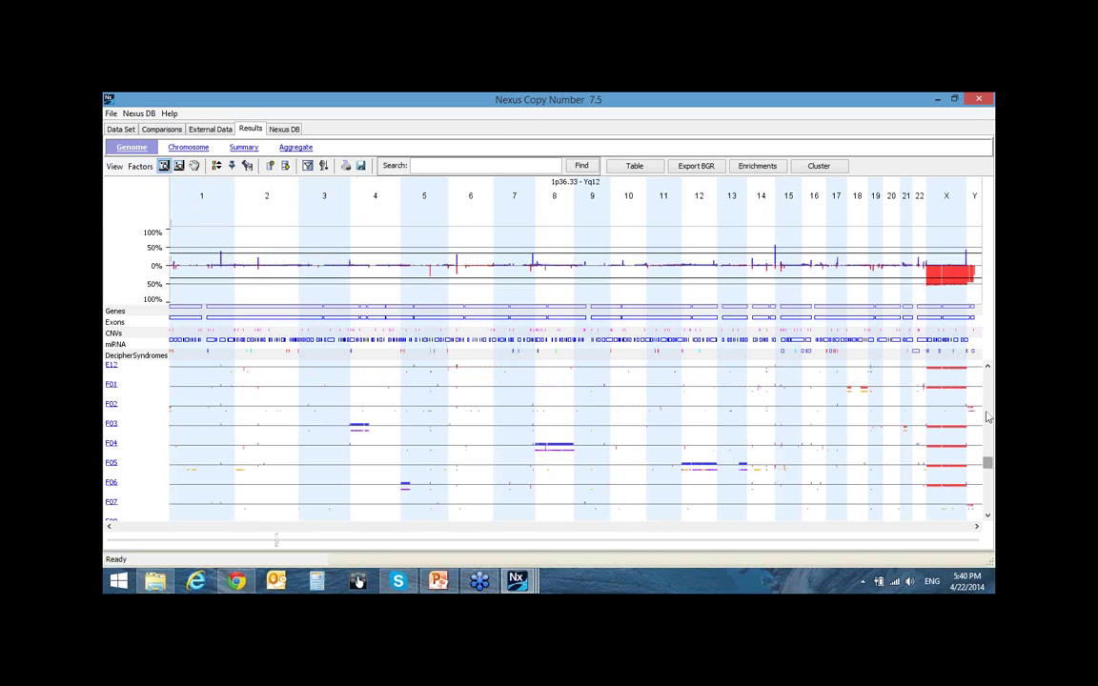
- Open sample A03's drill-down in an enlarged window, examine its overview and chromosome X, and put the window aside
left_click(987, 370)
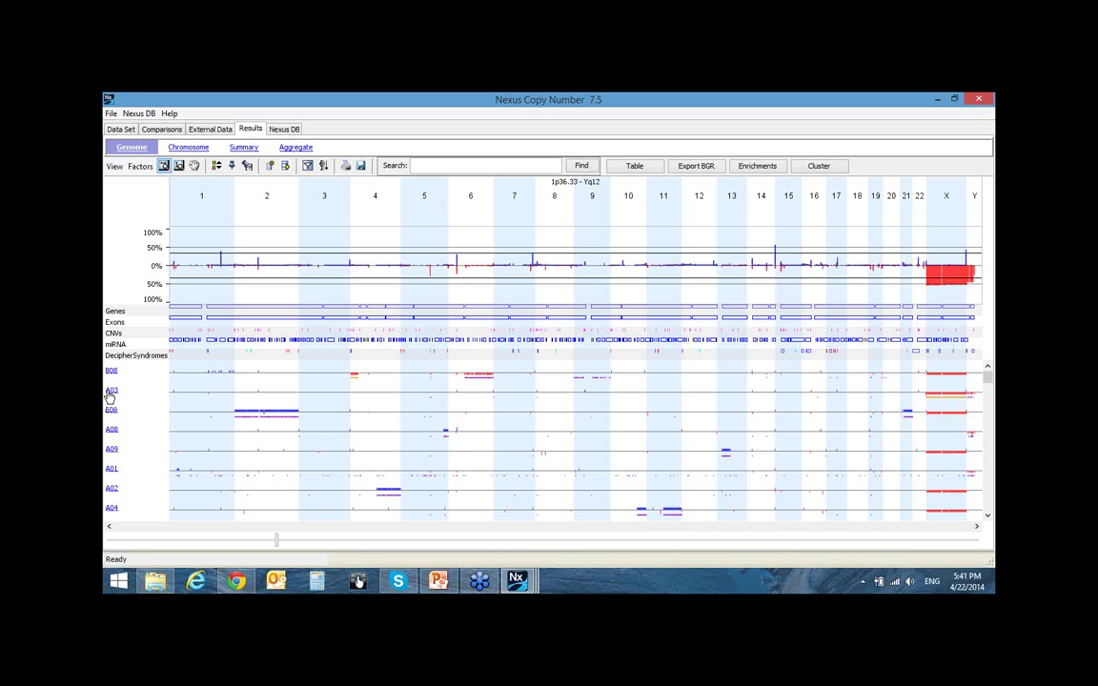
double_click(791, 386)
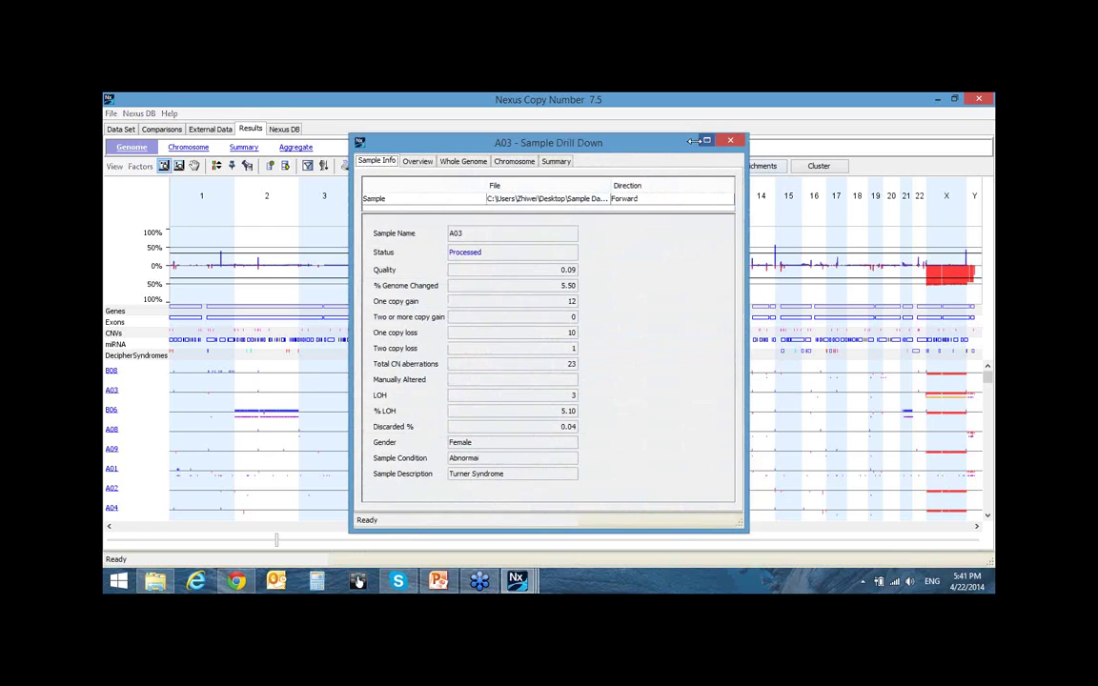
left_click(177, 119)
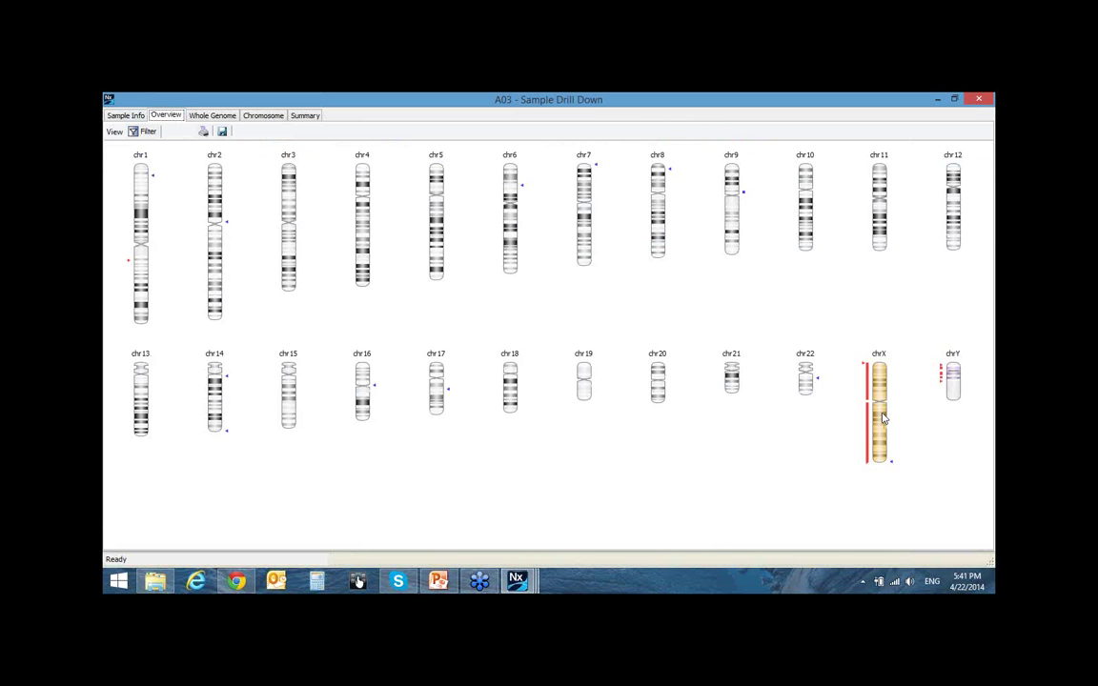
double_click(884, 417)
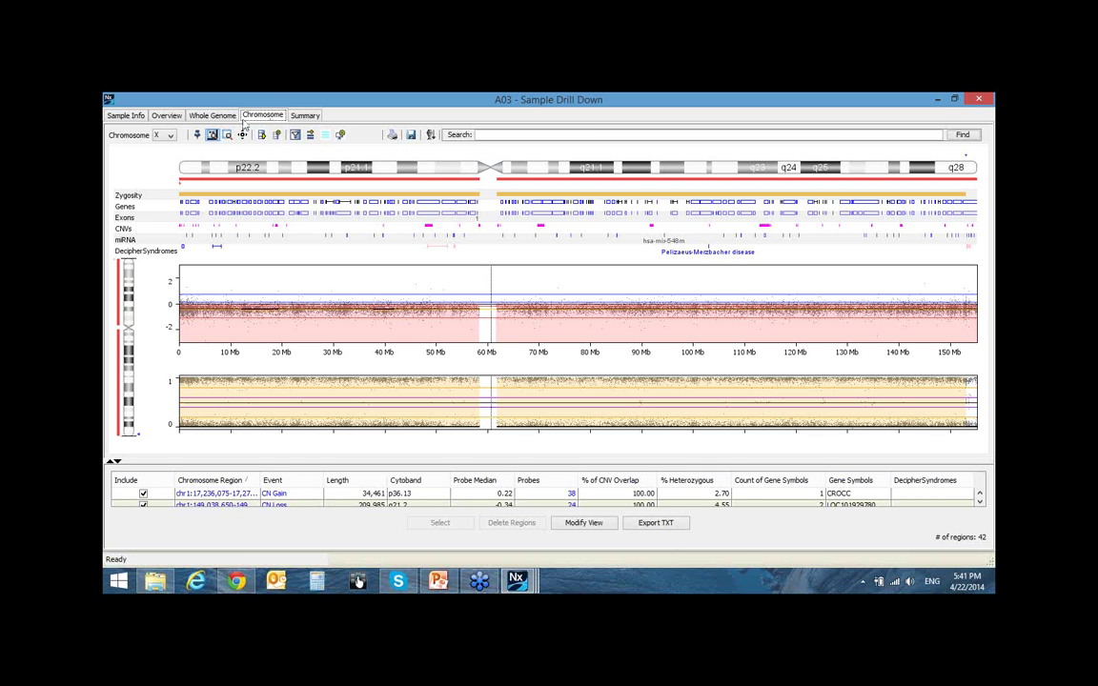
left_click(938, 100)
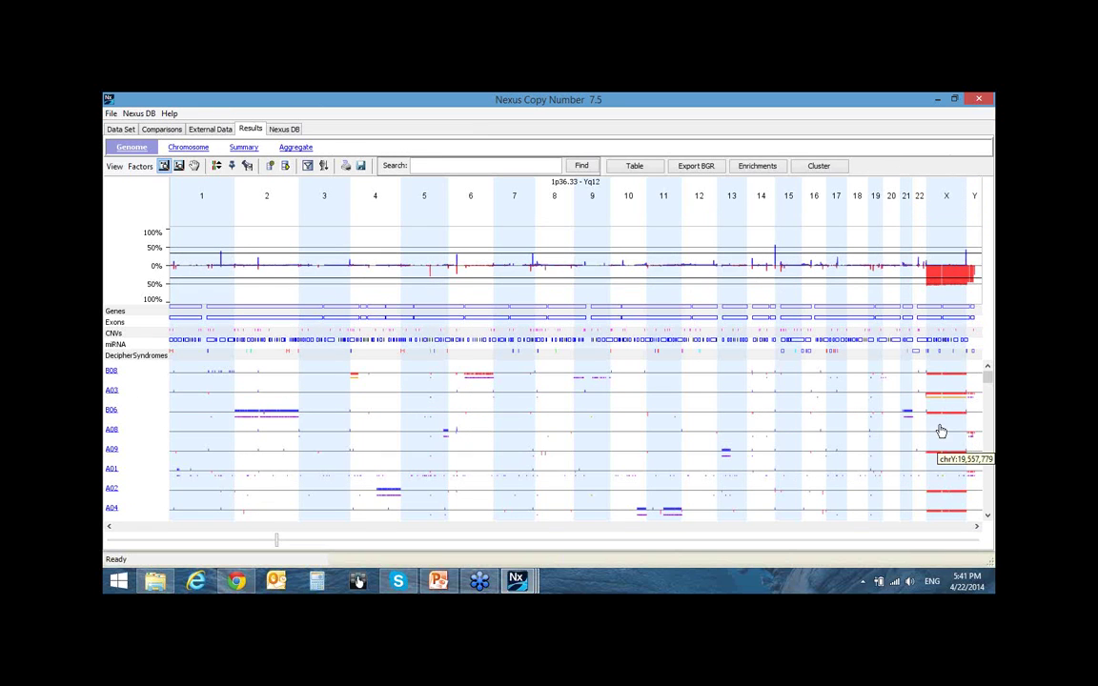
- Check the sample list in the data set, and look up similar cases for sample B08's chromosome 4 loss in the genome results
left_click(118, 129)
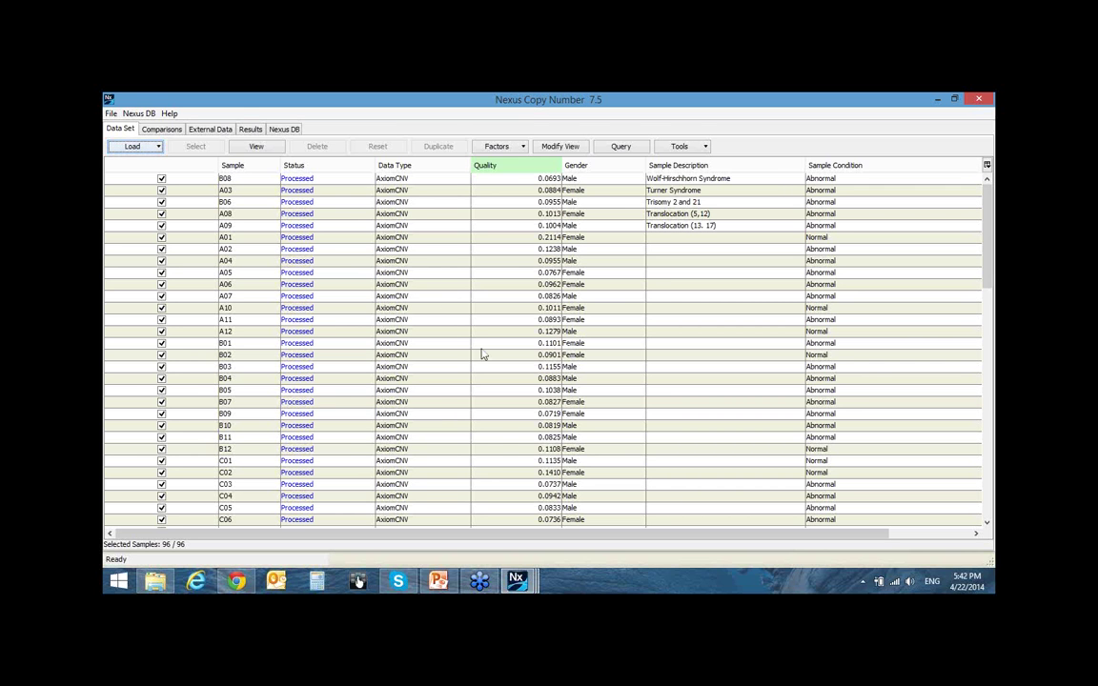
left_click(250, 130)
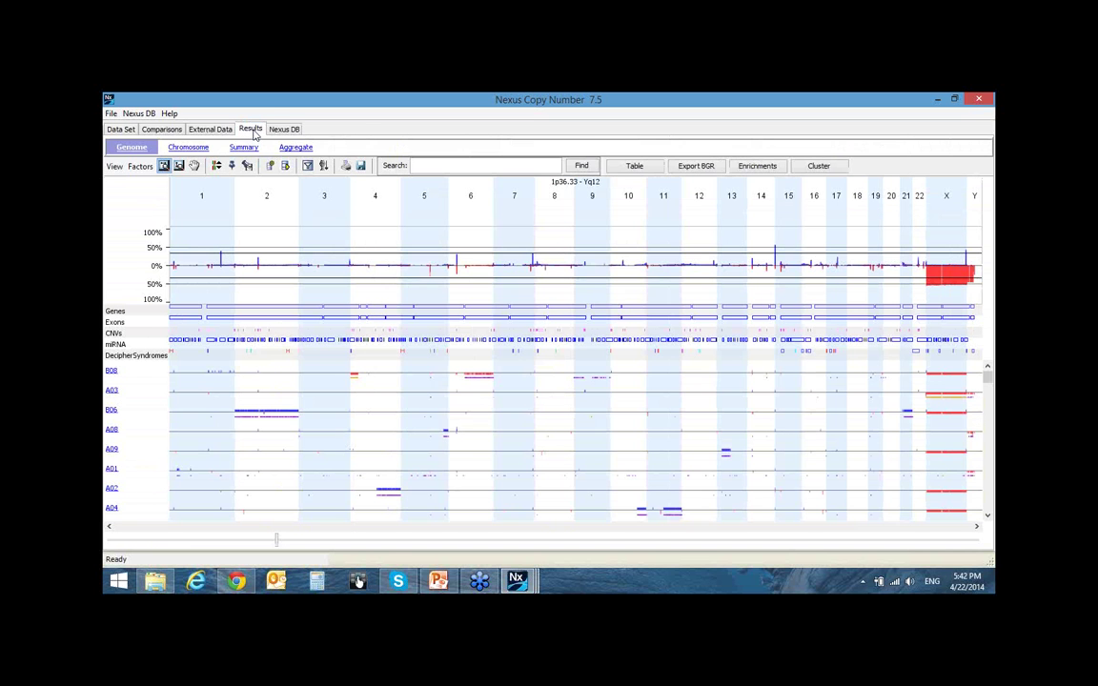
right_click(355, 381)
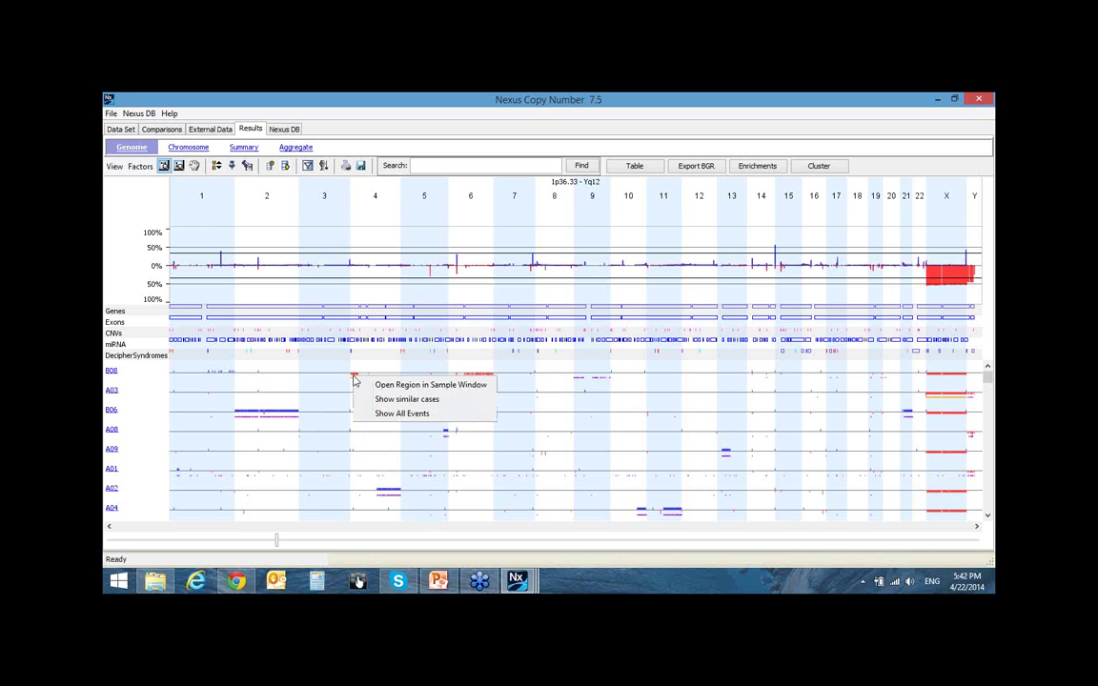
left_click(410, 399)
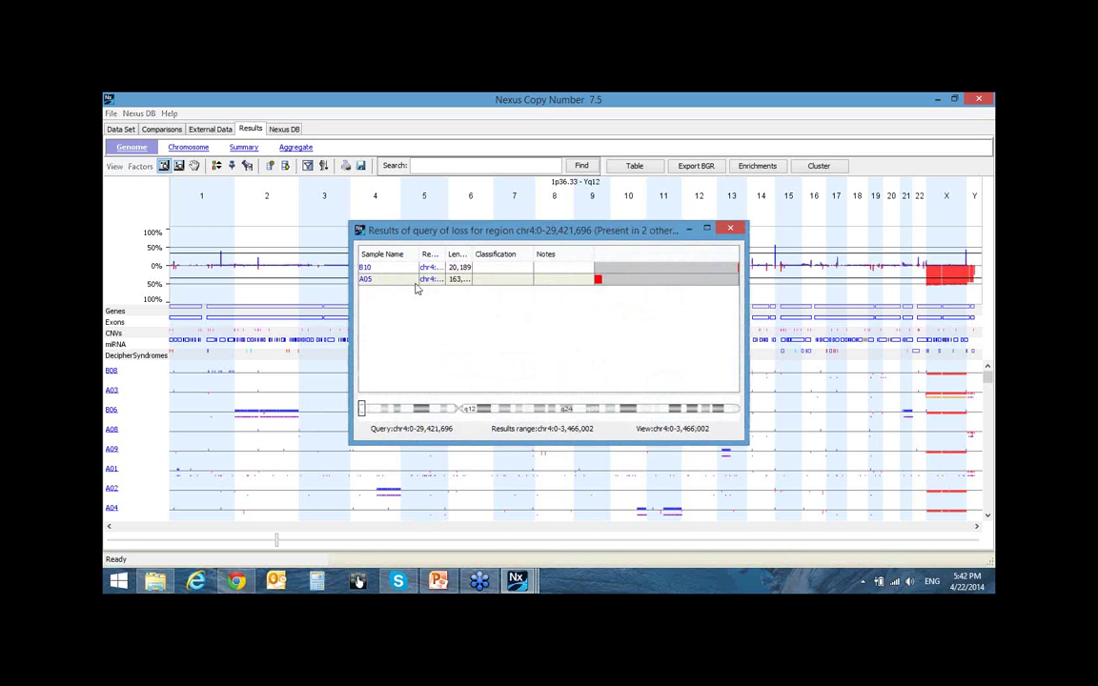
left_click(730, 229)
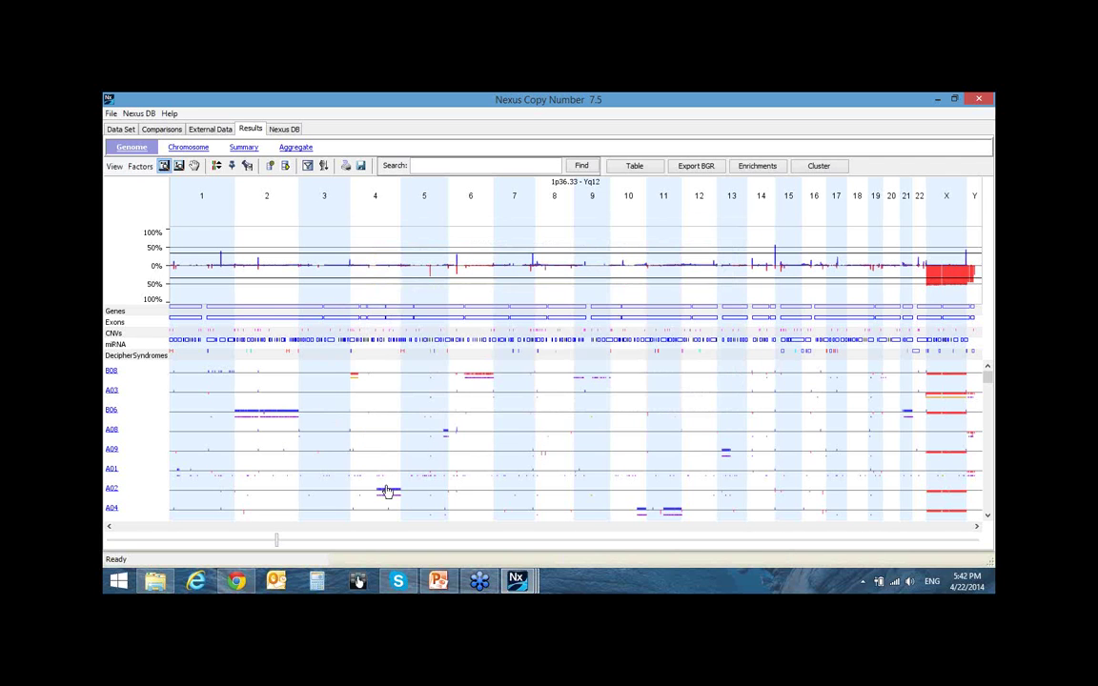
- Look up similar cases for the chromosome 4 gain in sample A02 and close the query results
right_click(388, 491)
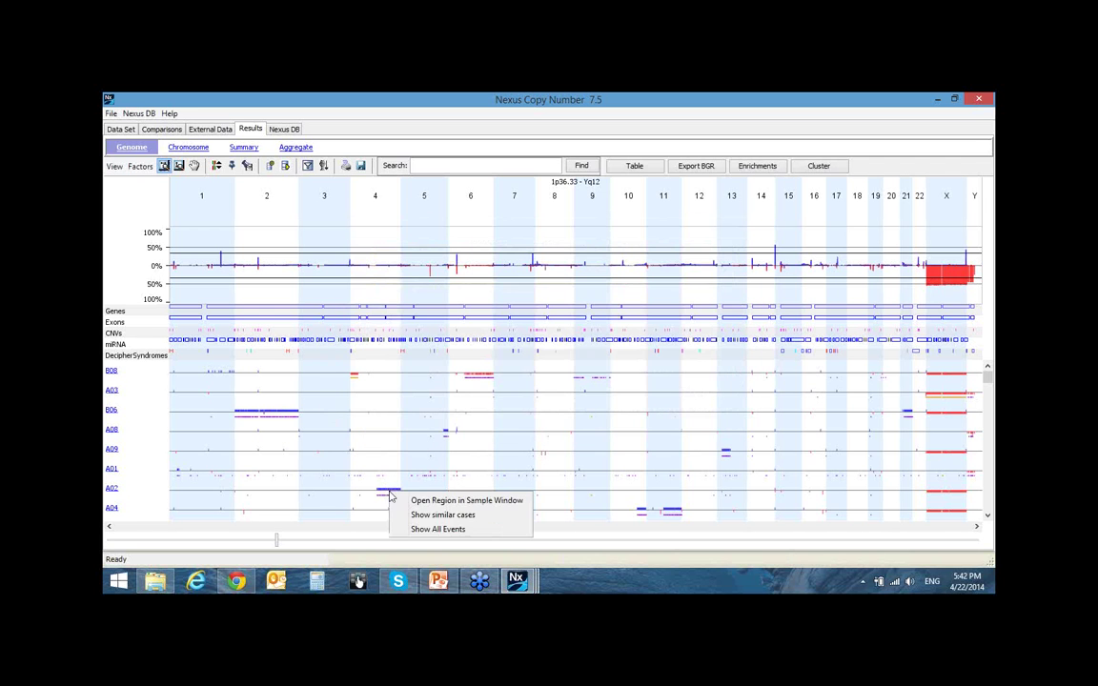
left_click(434, 516)
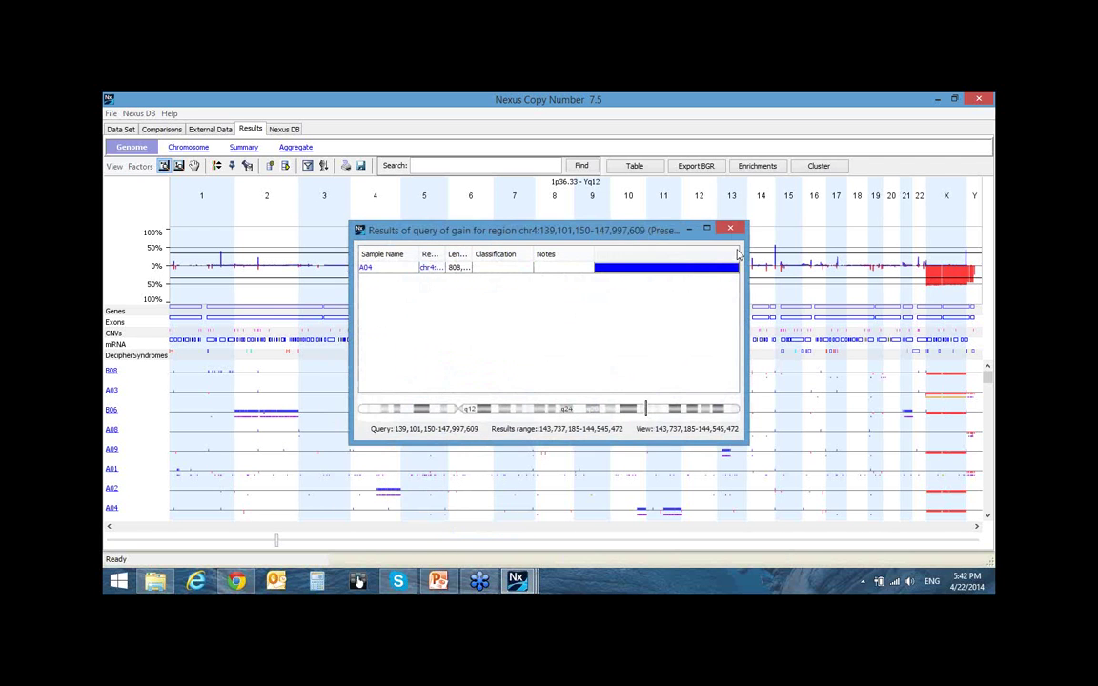
left_click(730, 229)
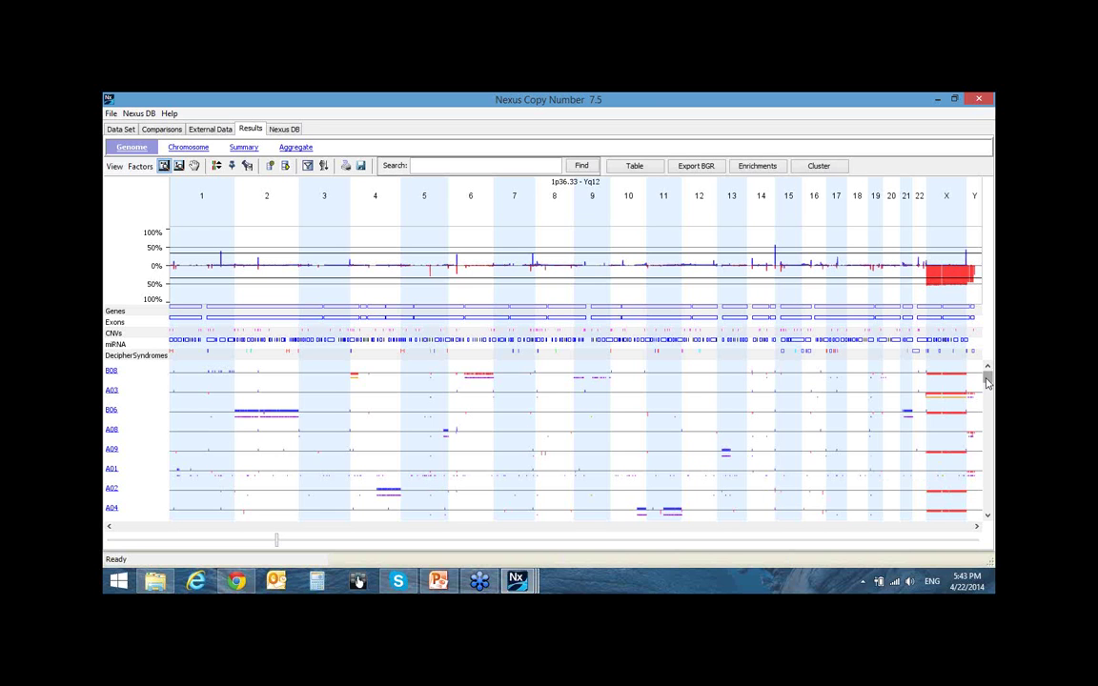
- Open sample E01's drill-down from the genome results in an enlarged window and show its chromosome overview
scroll(988, 381, "down", 3)
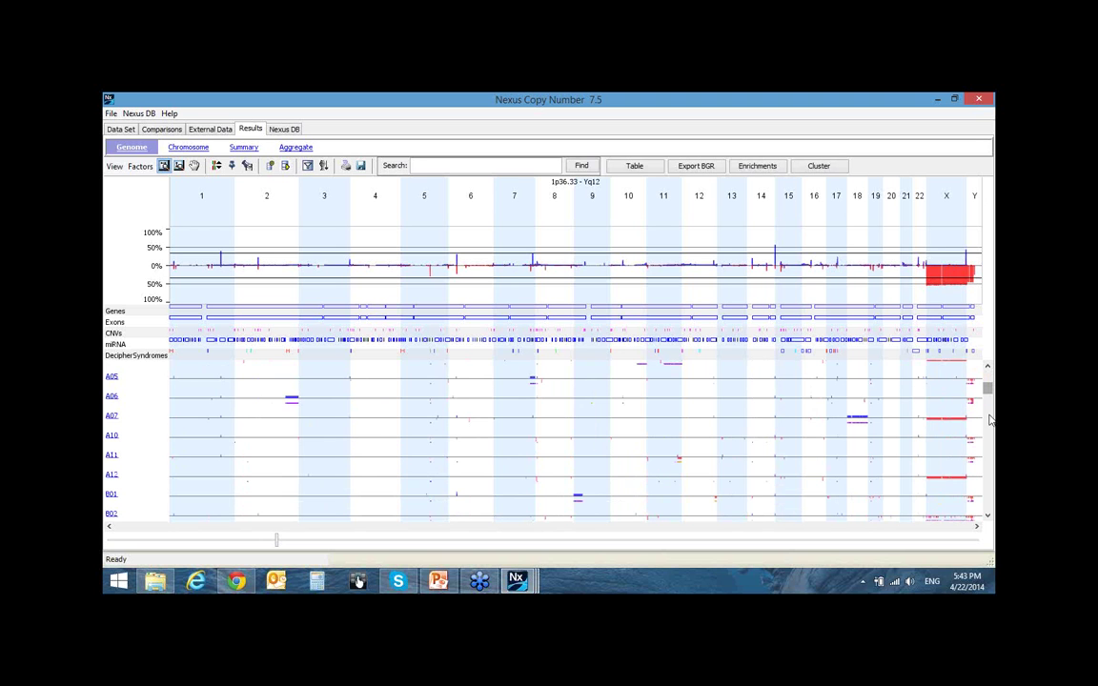
scroll(987, 395, "down", 1)
left_click_drag(988, 396, 988, 440)
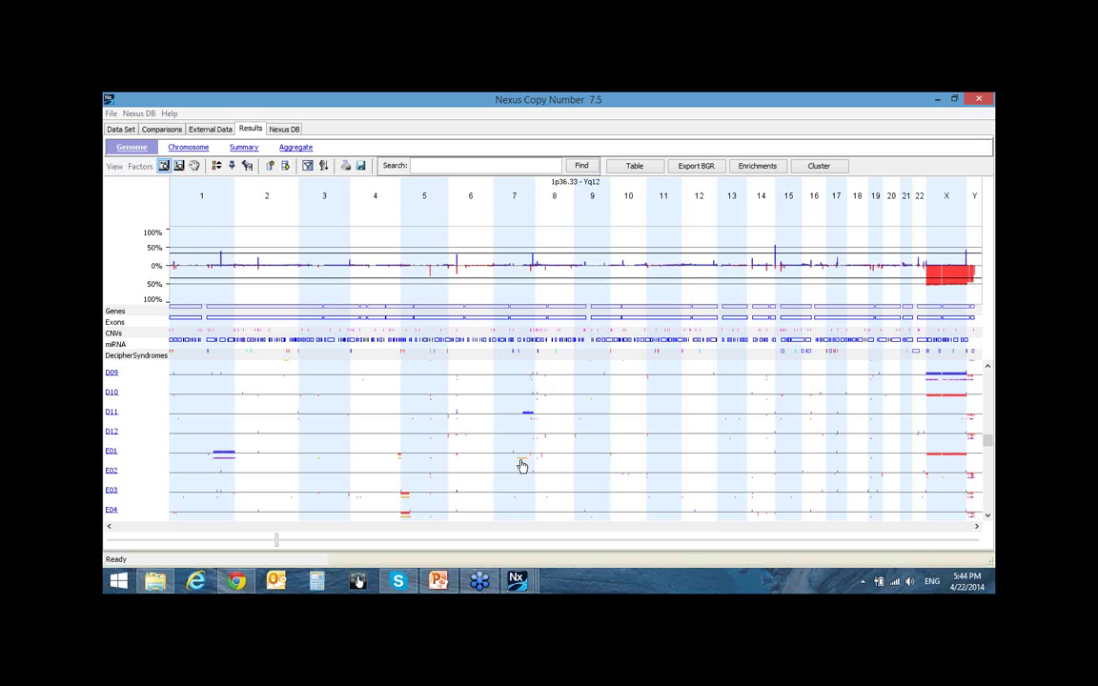
left_click(112, 454)
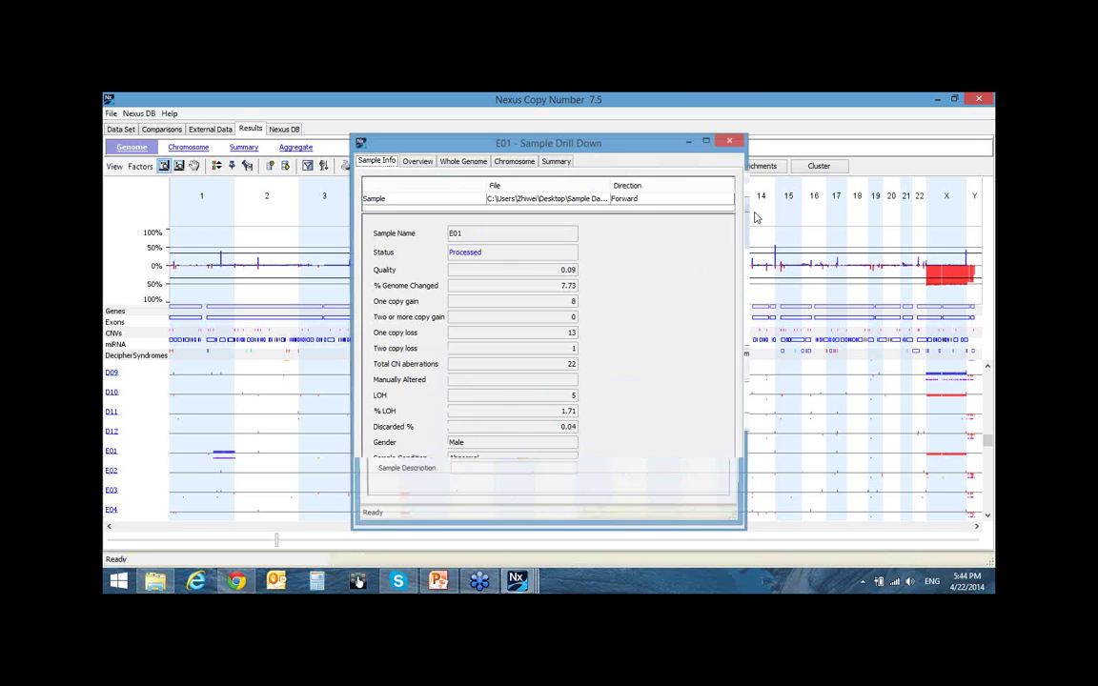
left_click(707, 142)
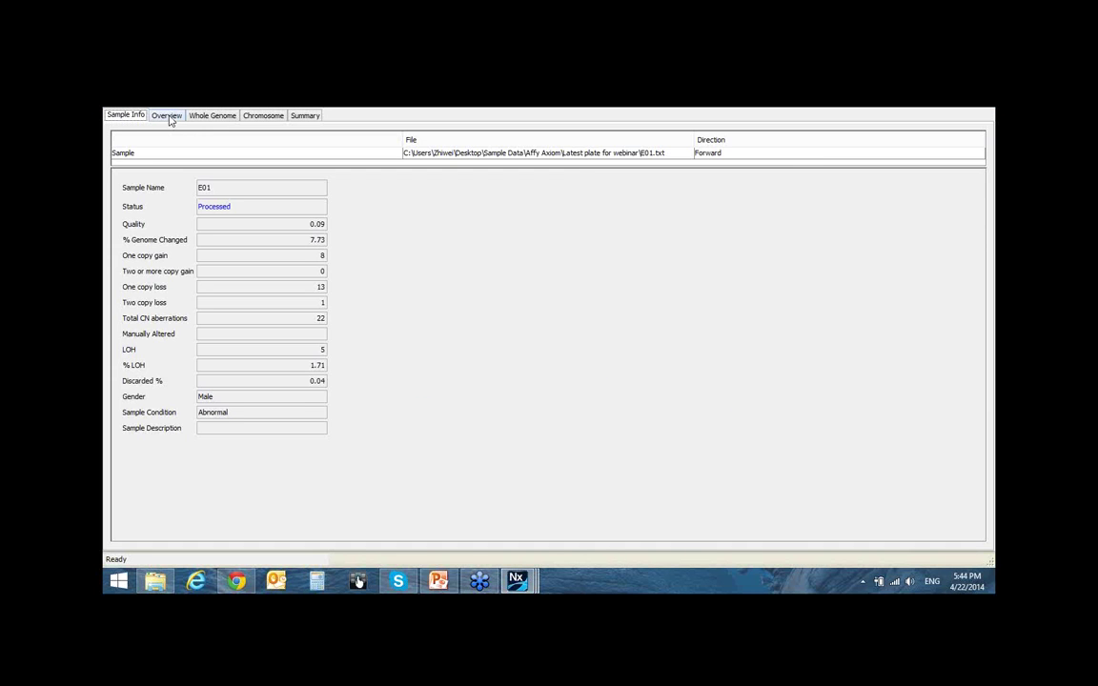
left_click(168, 116)
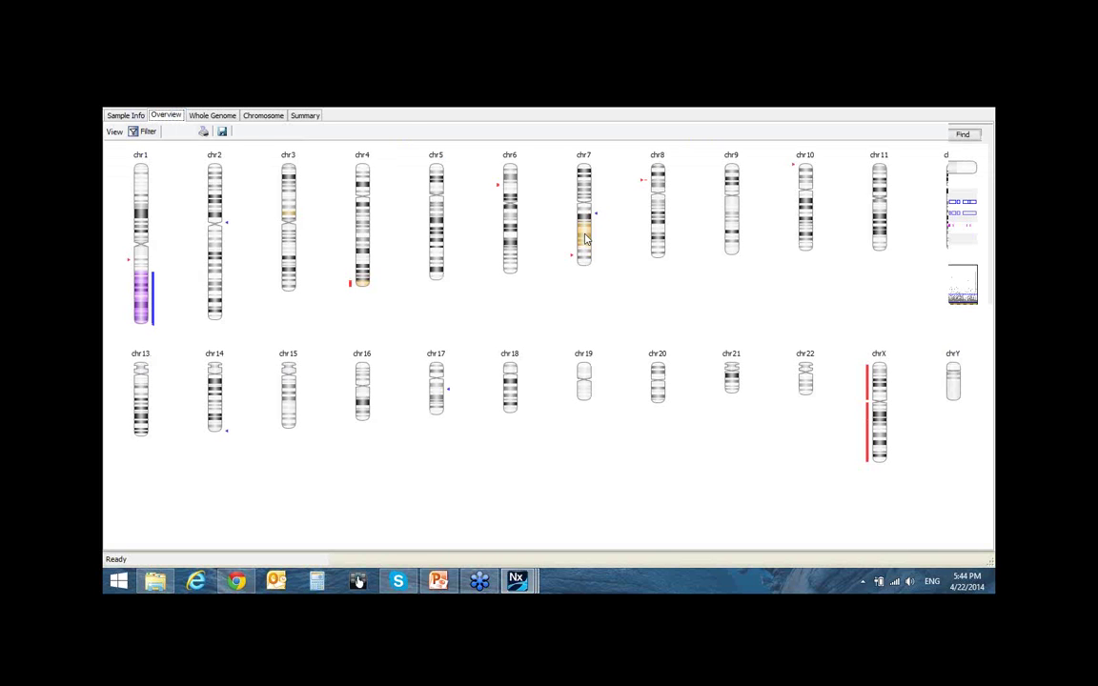
- View sample E01's chromosome 7, highlight its q31.2 - q32.1 LOH region in the regions table, and enlarge the table
double_click(586, 239)
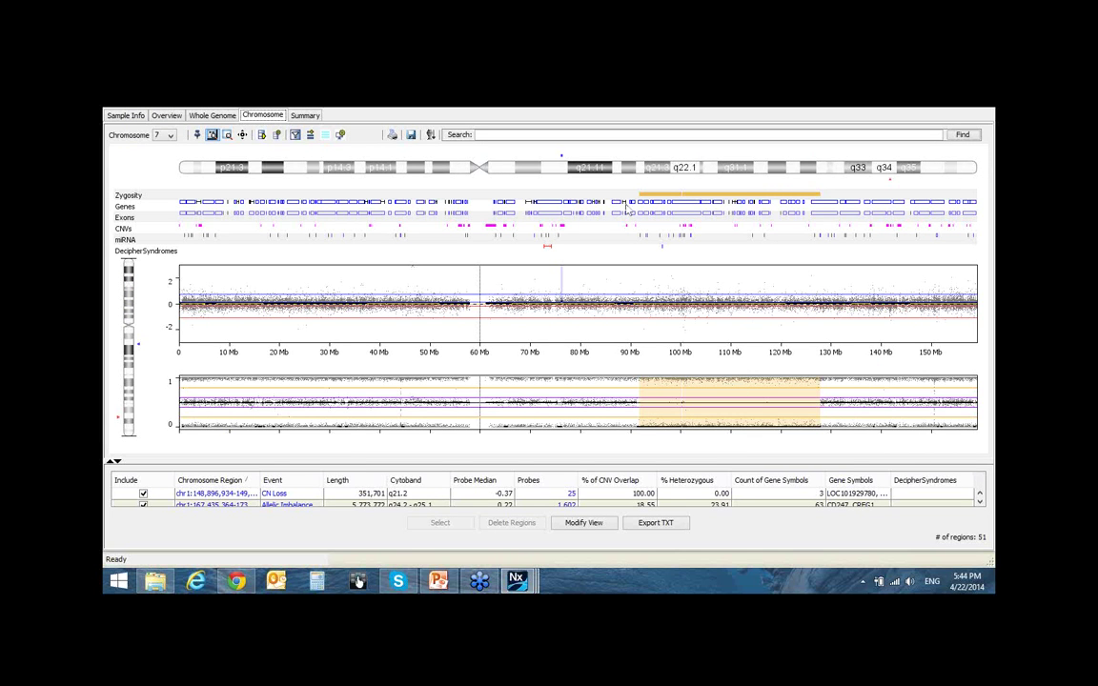
left_click(782, 196)
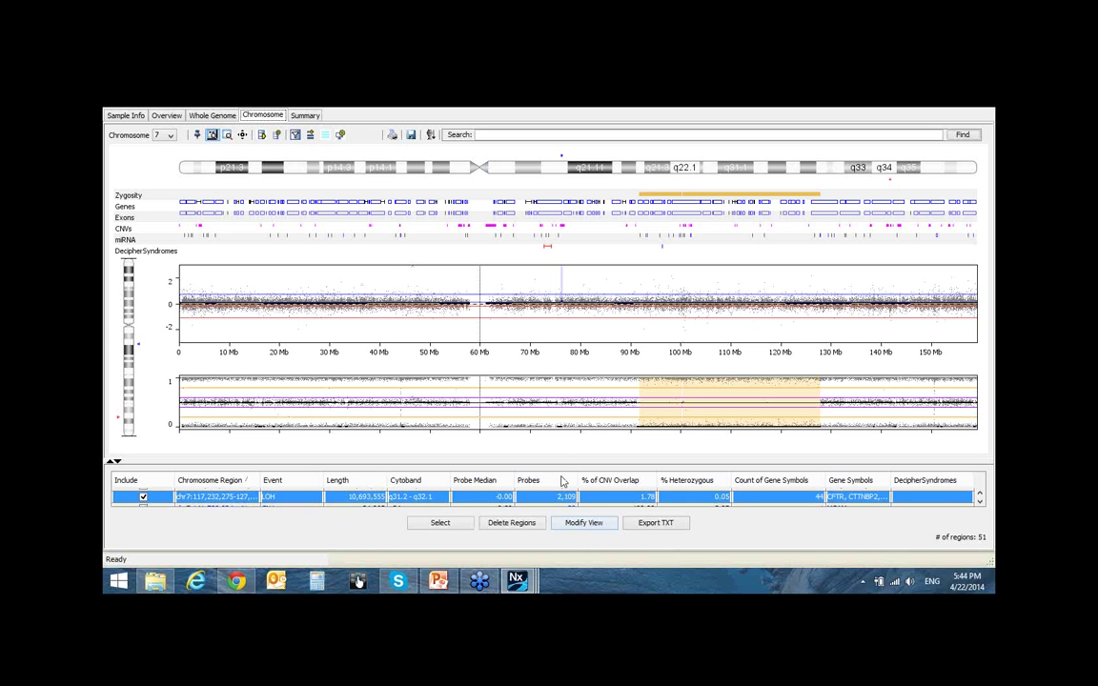
left_click_drag(560, 461, 560, 403)
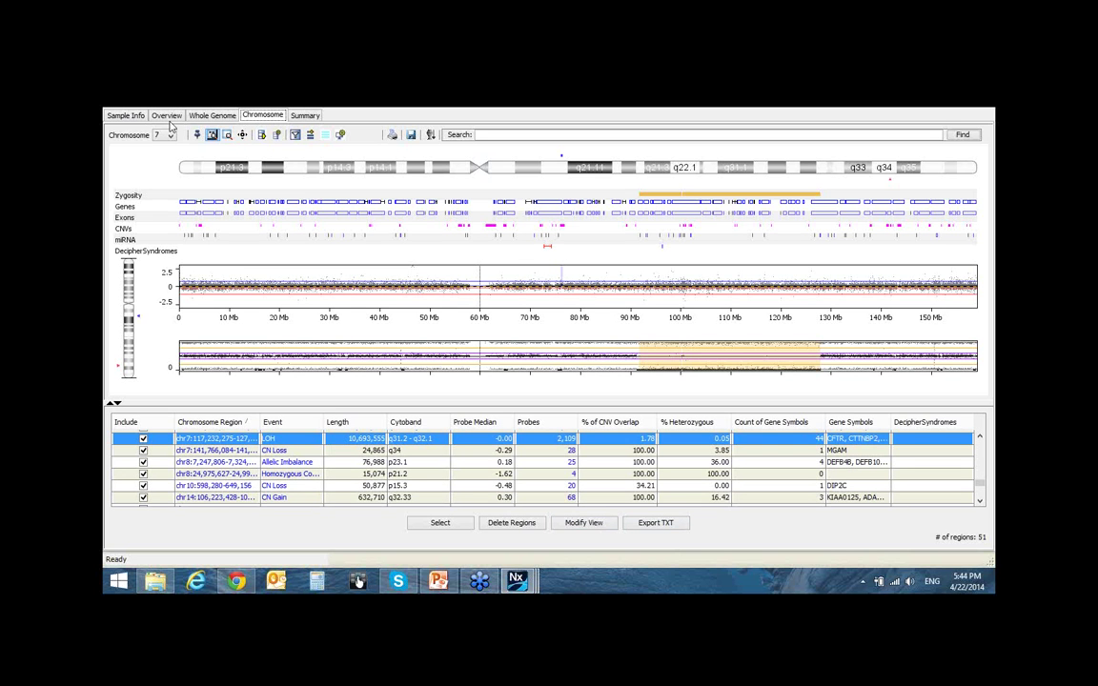
- Examine sample E01's whole-genome plot and compare it with the long-arm gain and allelic imbalance on chromosome 1
left_click(201, 156)
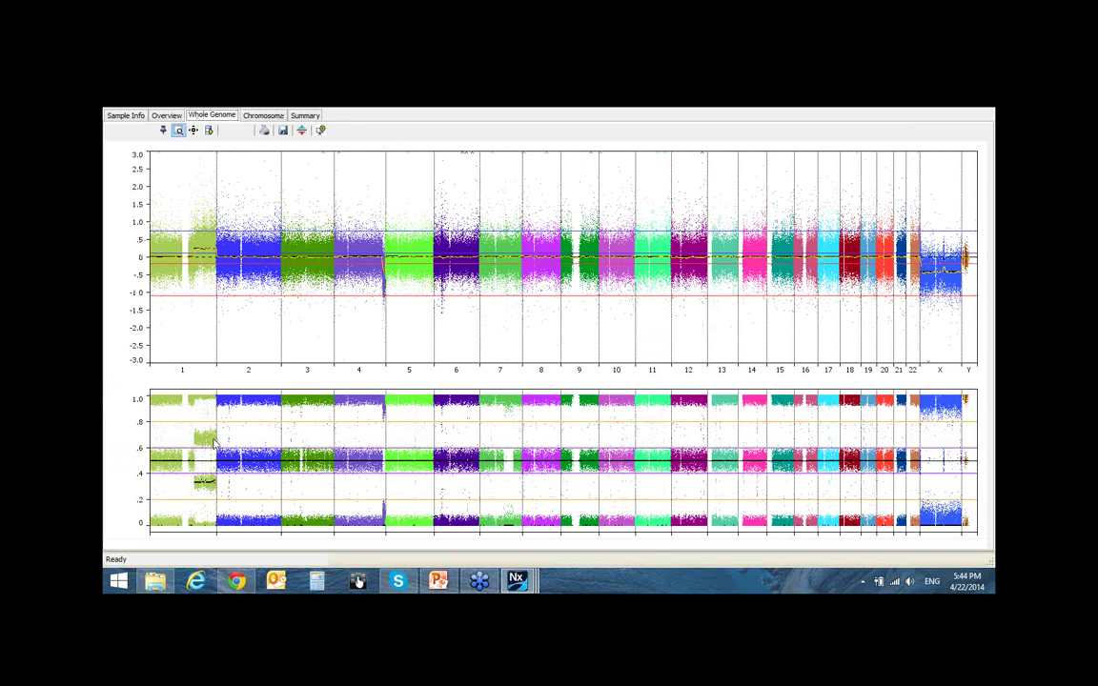
left_click(156, 116)
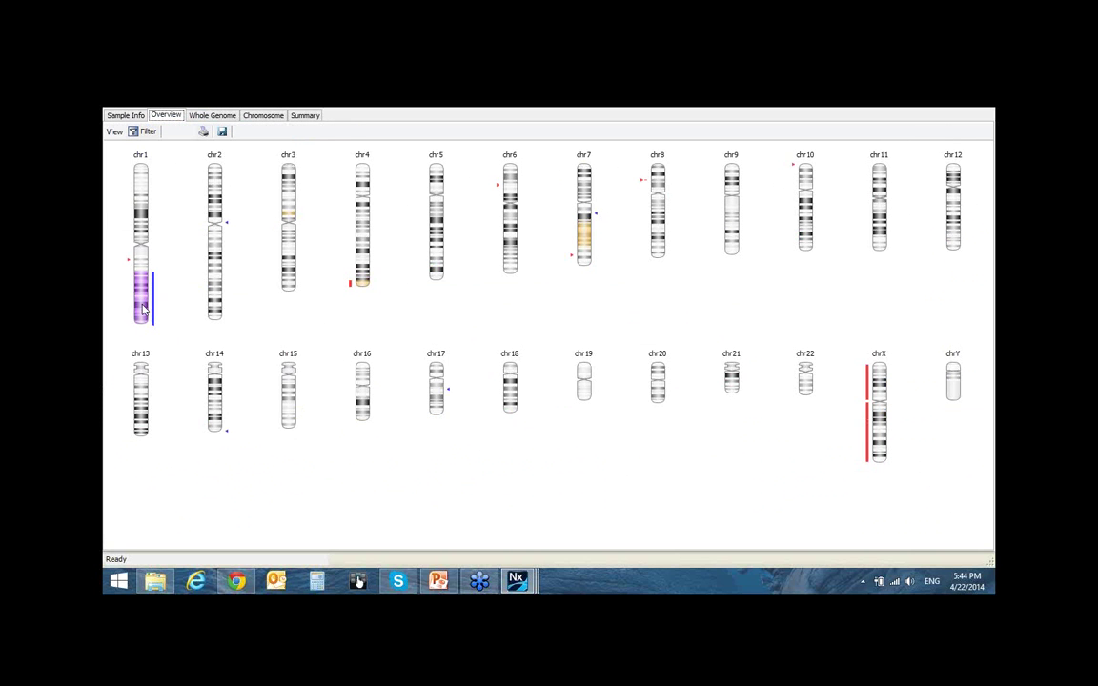
double_click(141, 297)
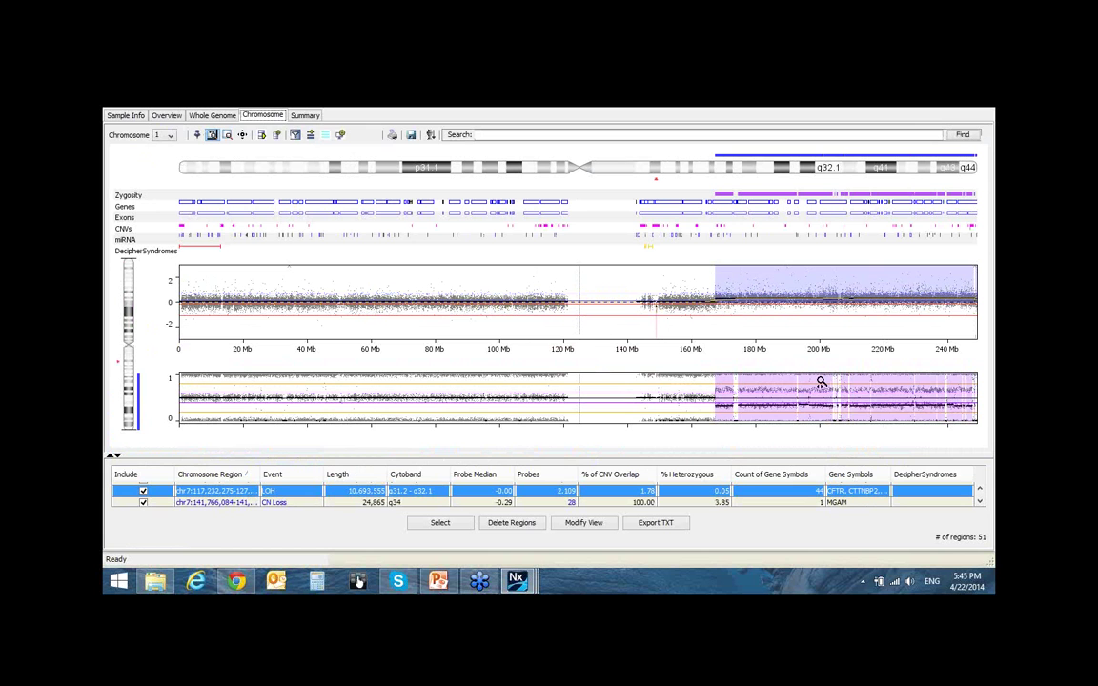
left_click(210, 115)
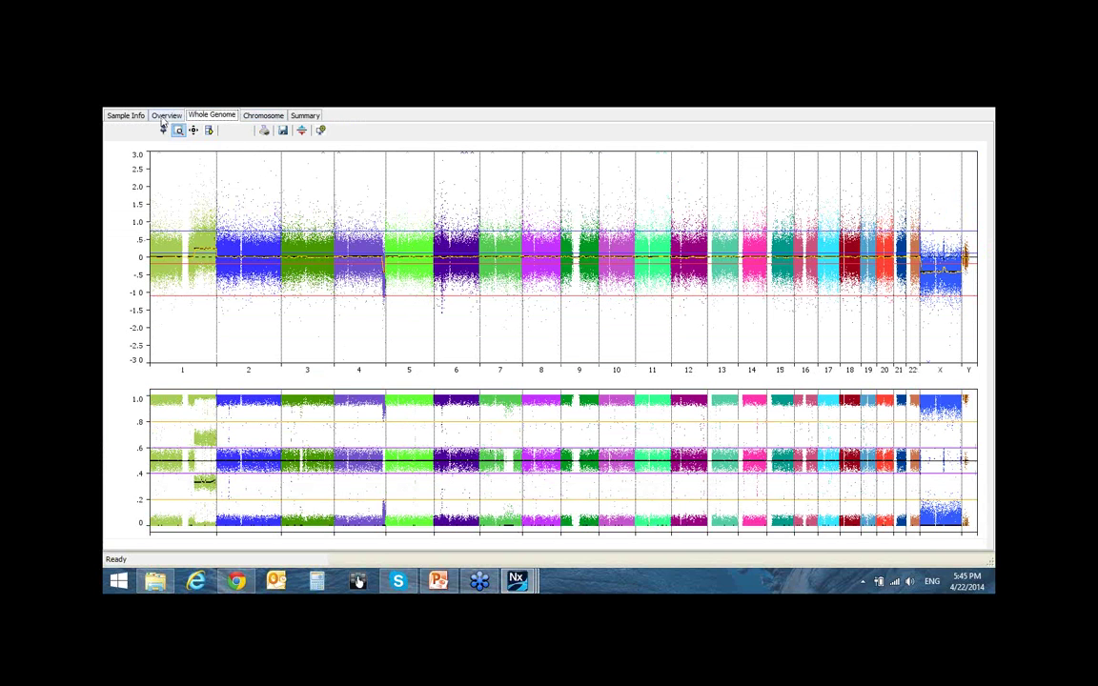
left_click(264, 115)
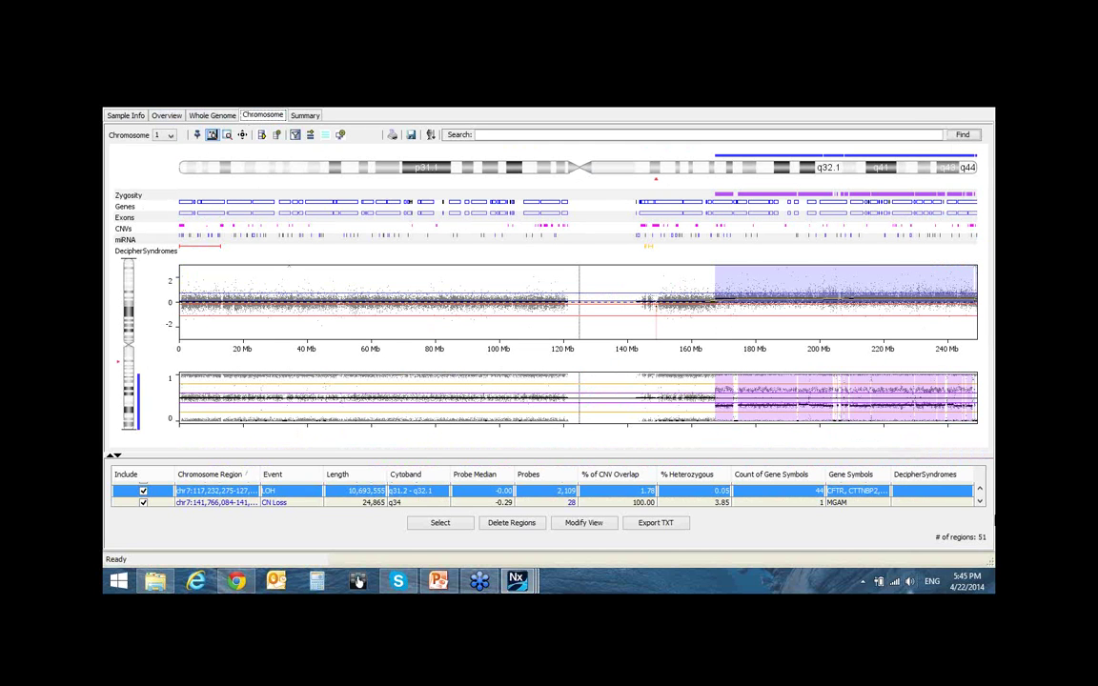
- Return to the main project window and show the data set's sample list
key("super+c")
mouse_move(533, 582)
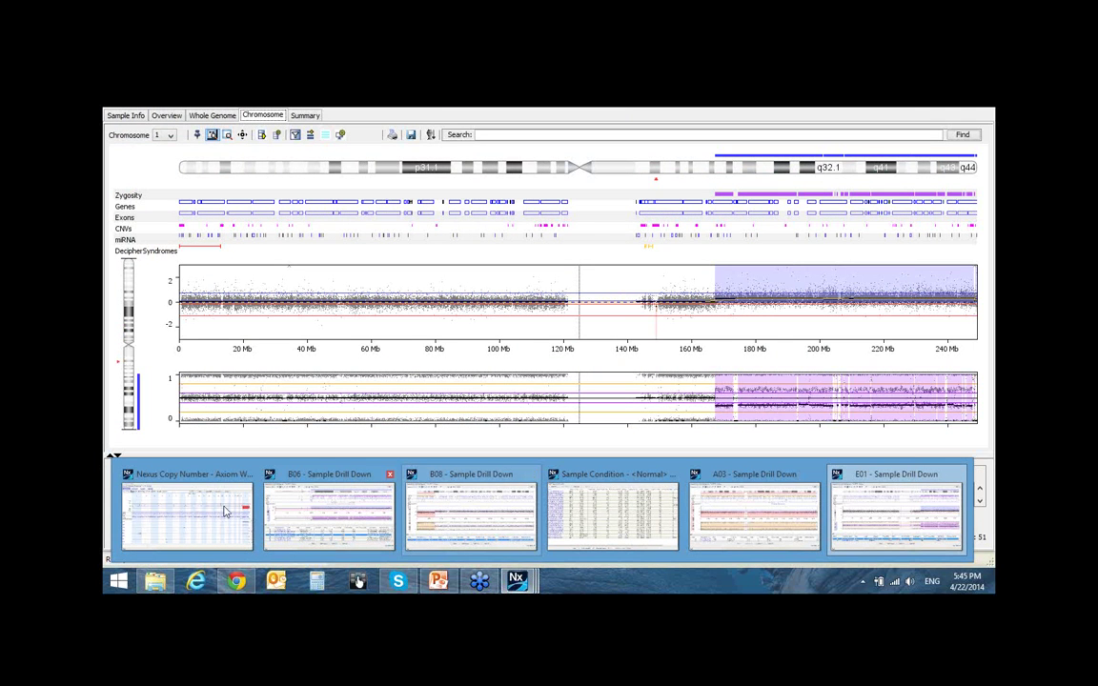
left_click(201, 510)
left_click(121, 130)
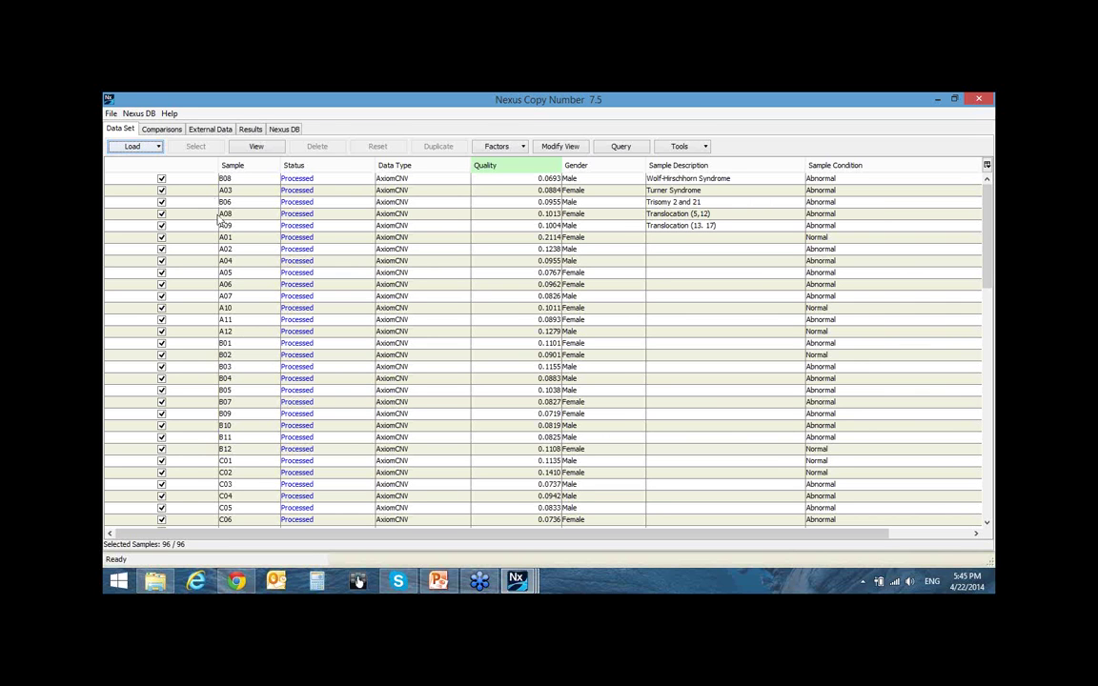
- Set up loading Affymetrix CEL data for non-mosaic samples with array type Catalog Affy CytoScanHD 20120229, and cancel the import
left_click(157, 148)
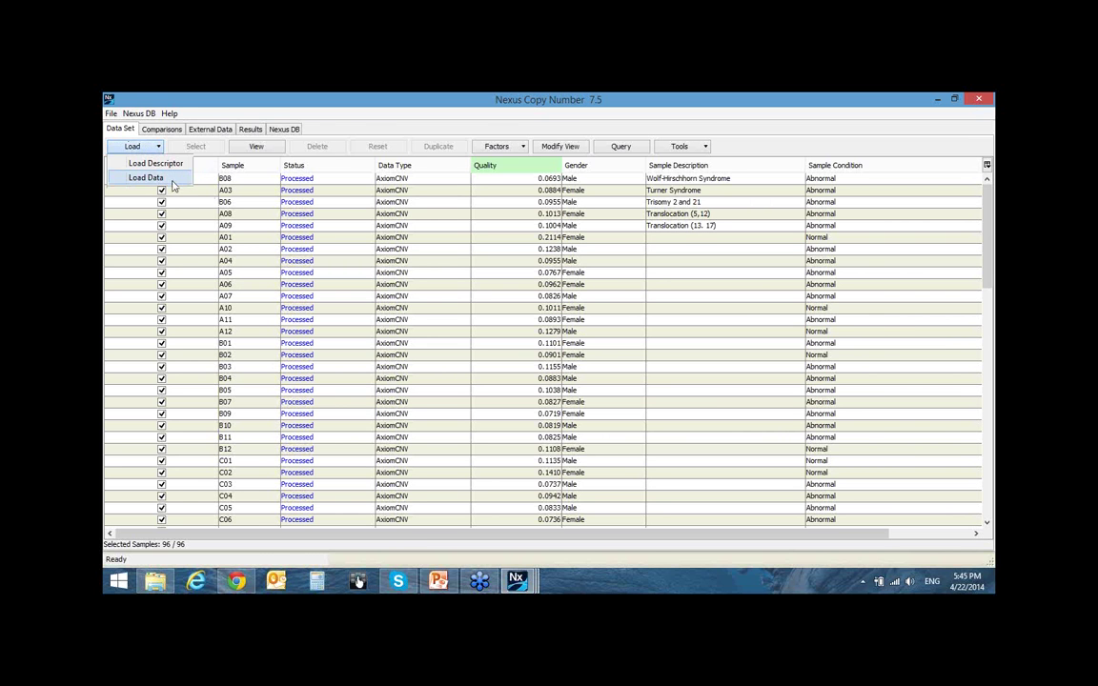
left_click(169, 180)
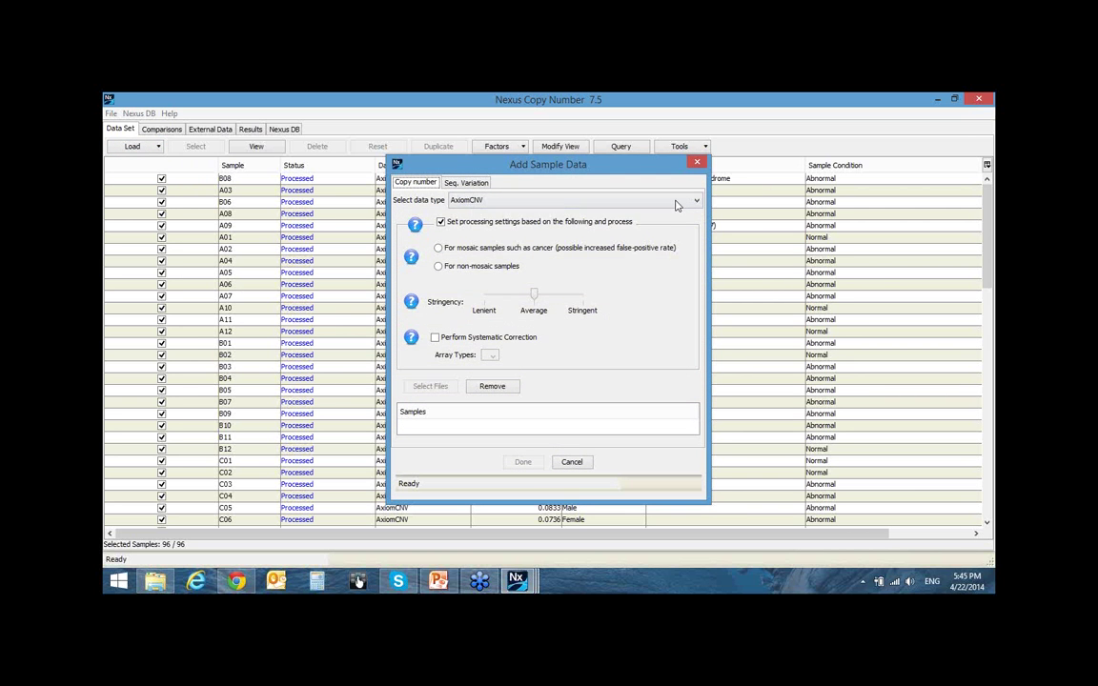
left_click(679, 201)
scroll(525, 229, "up", 4)
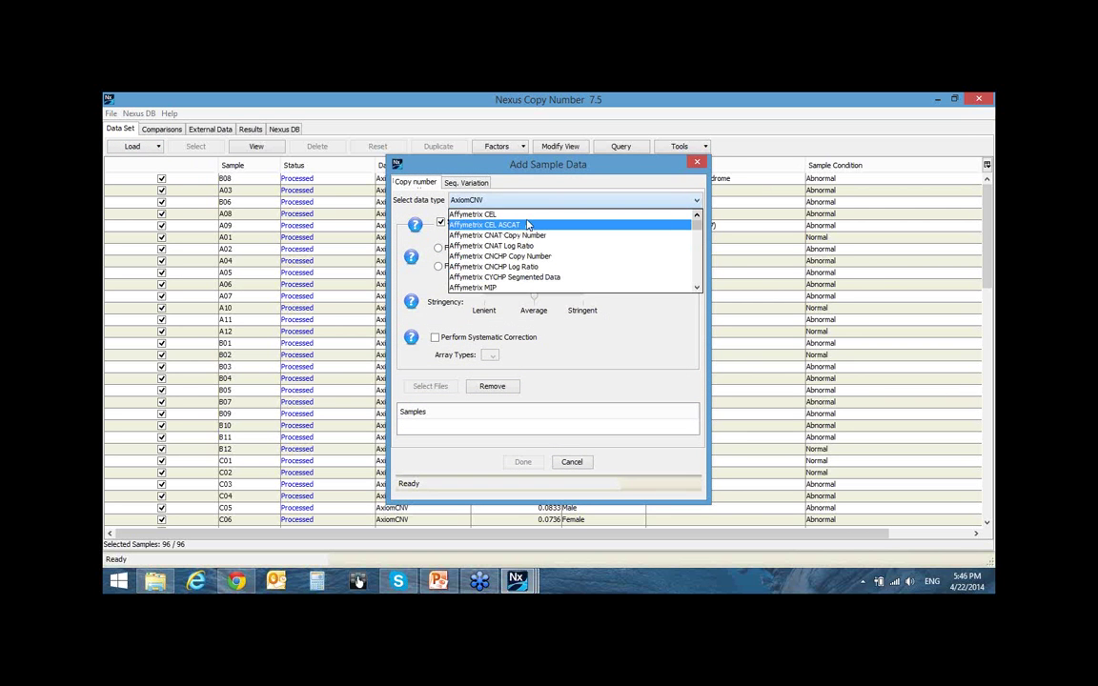
left_click(525, 216)
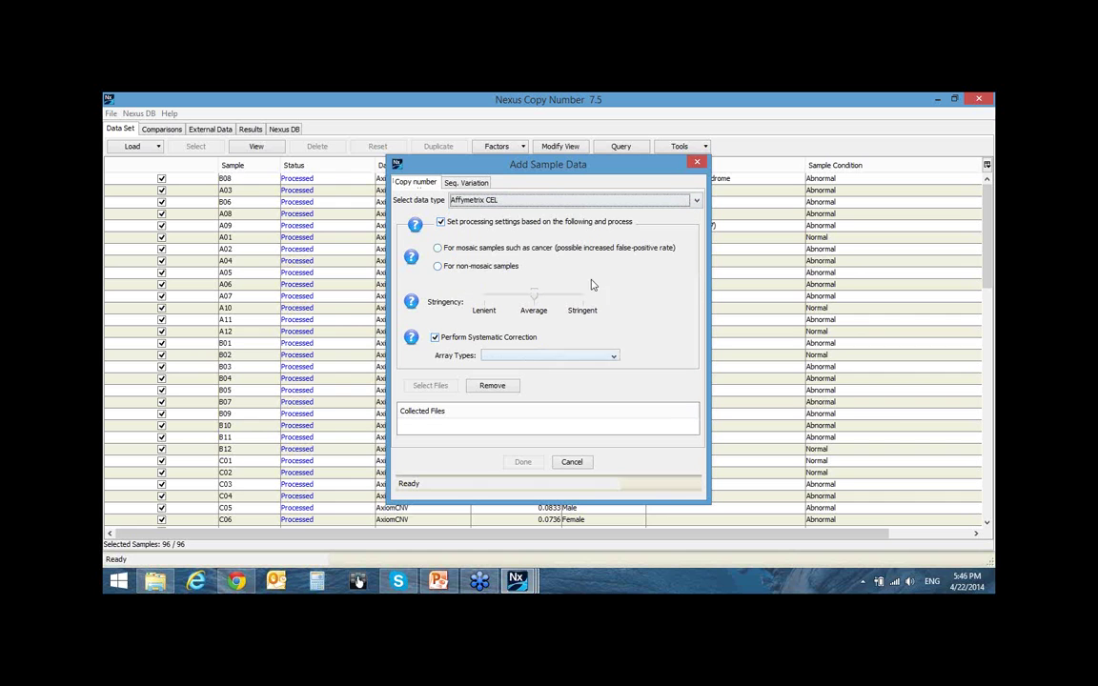
left_click(472, 268)
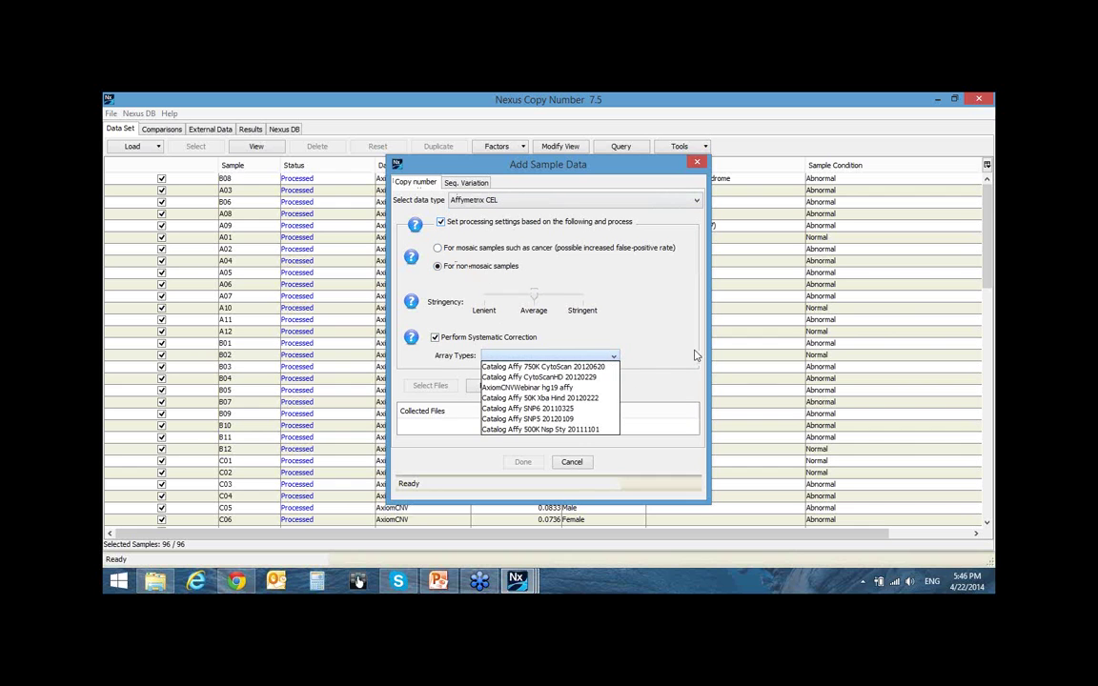
left_click(614, 377)
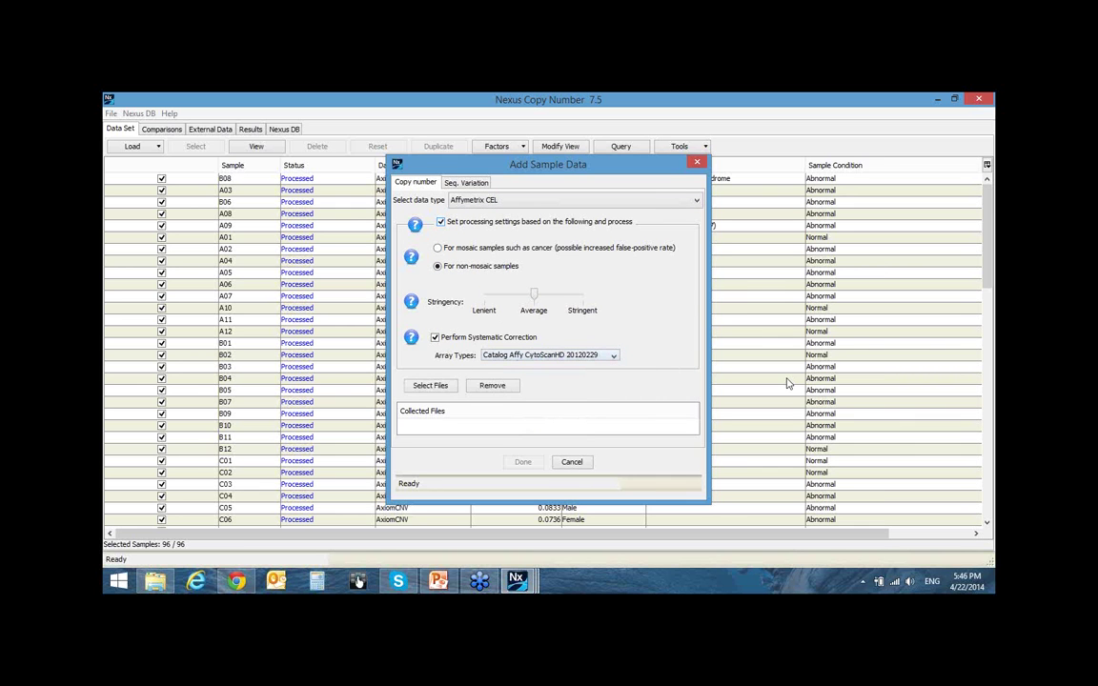
left_click(430, 385)
left_click(572, 461)
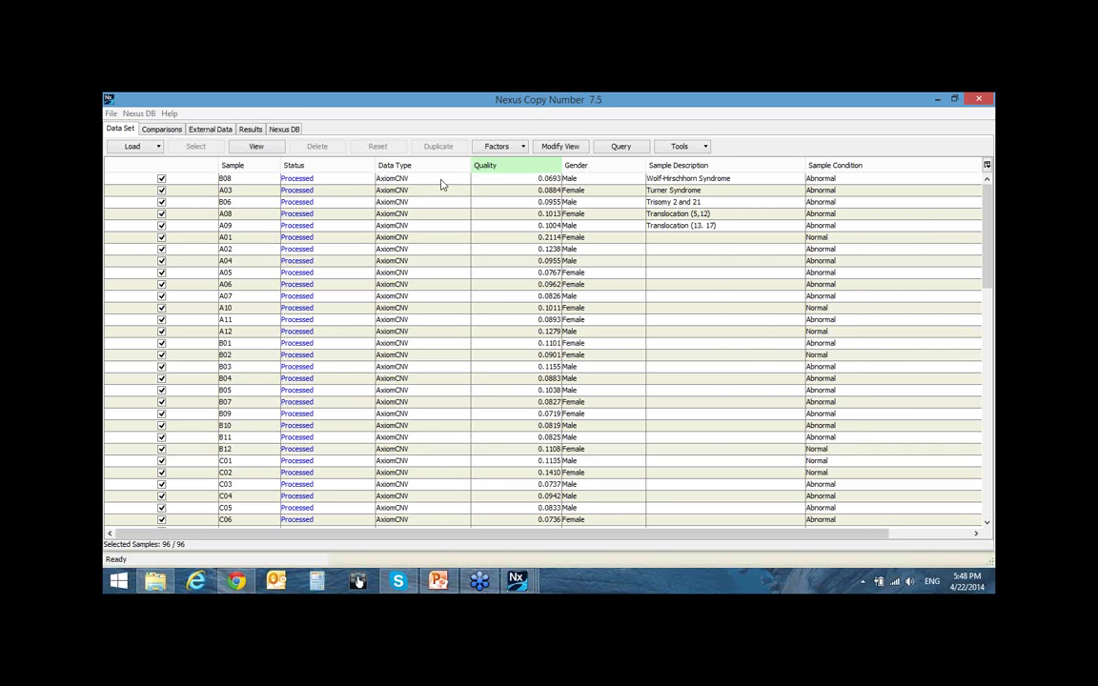
- Browse the visible projects in Nexus DB and sort them by name in descending order
left_click(291, 133)
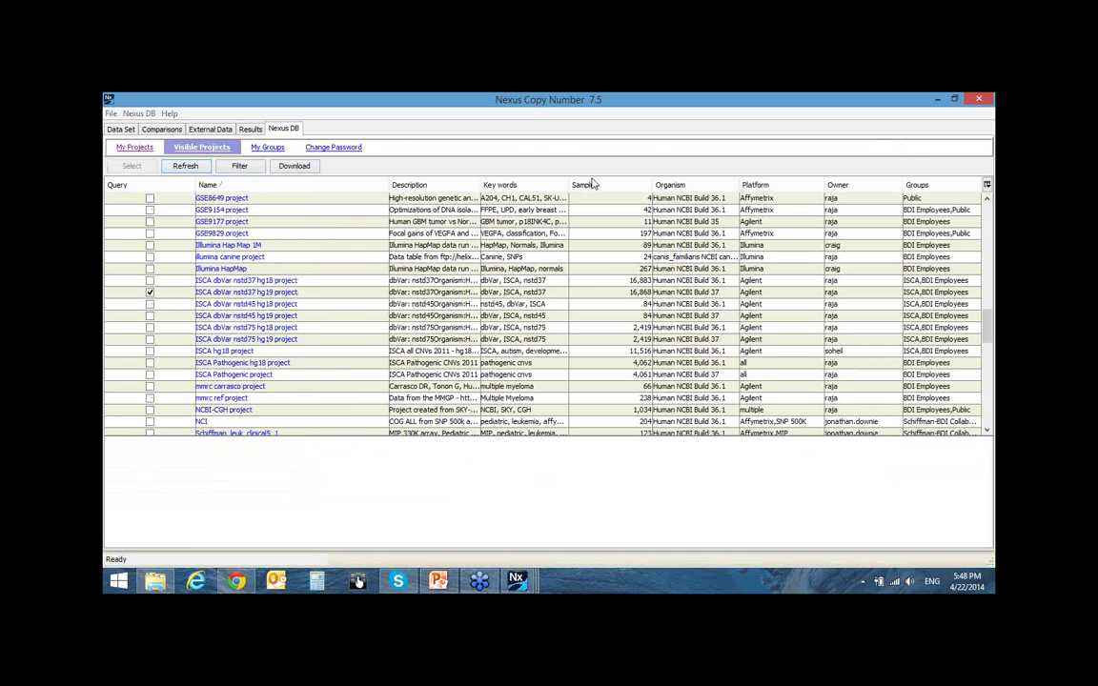
left_click_drag(988, 322, 987, 202)
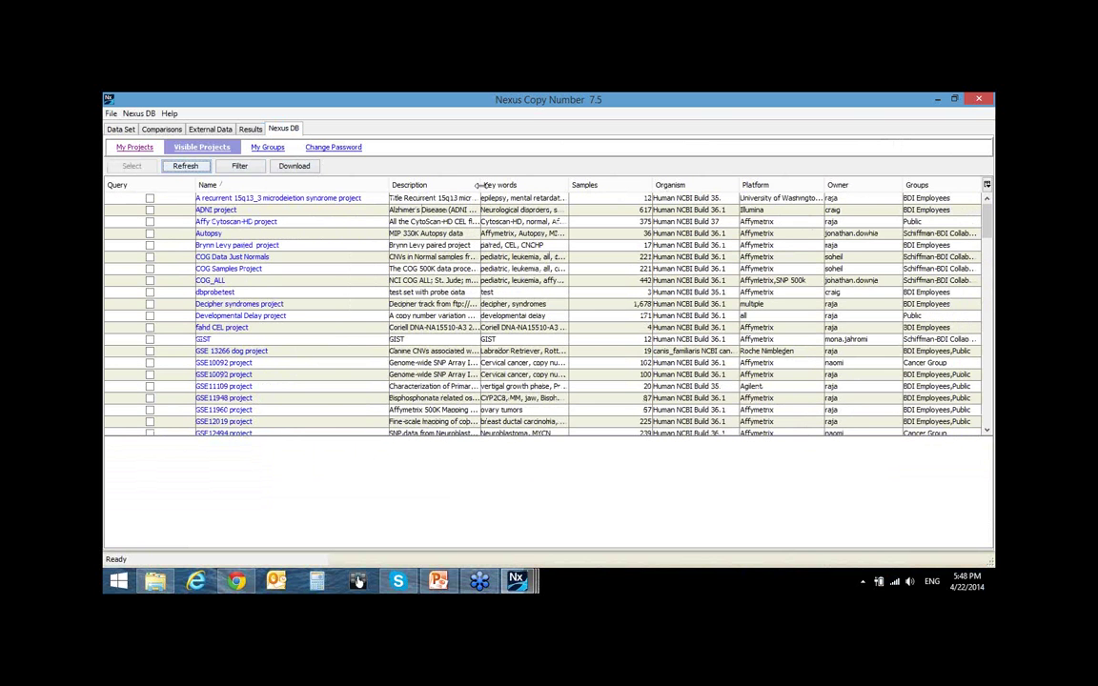
left_click(333, 187)
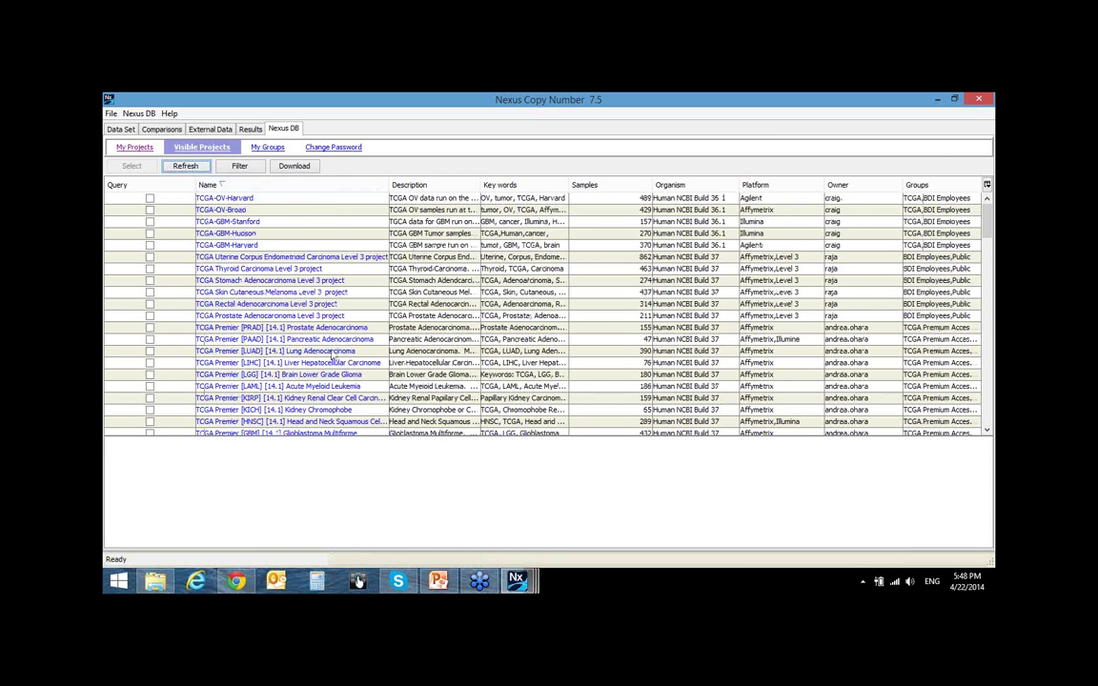